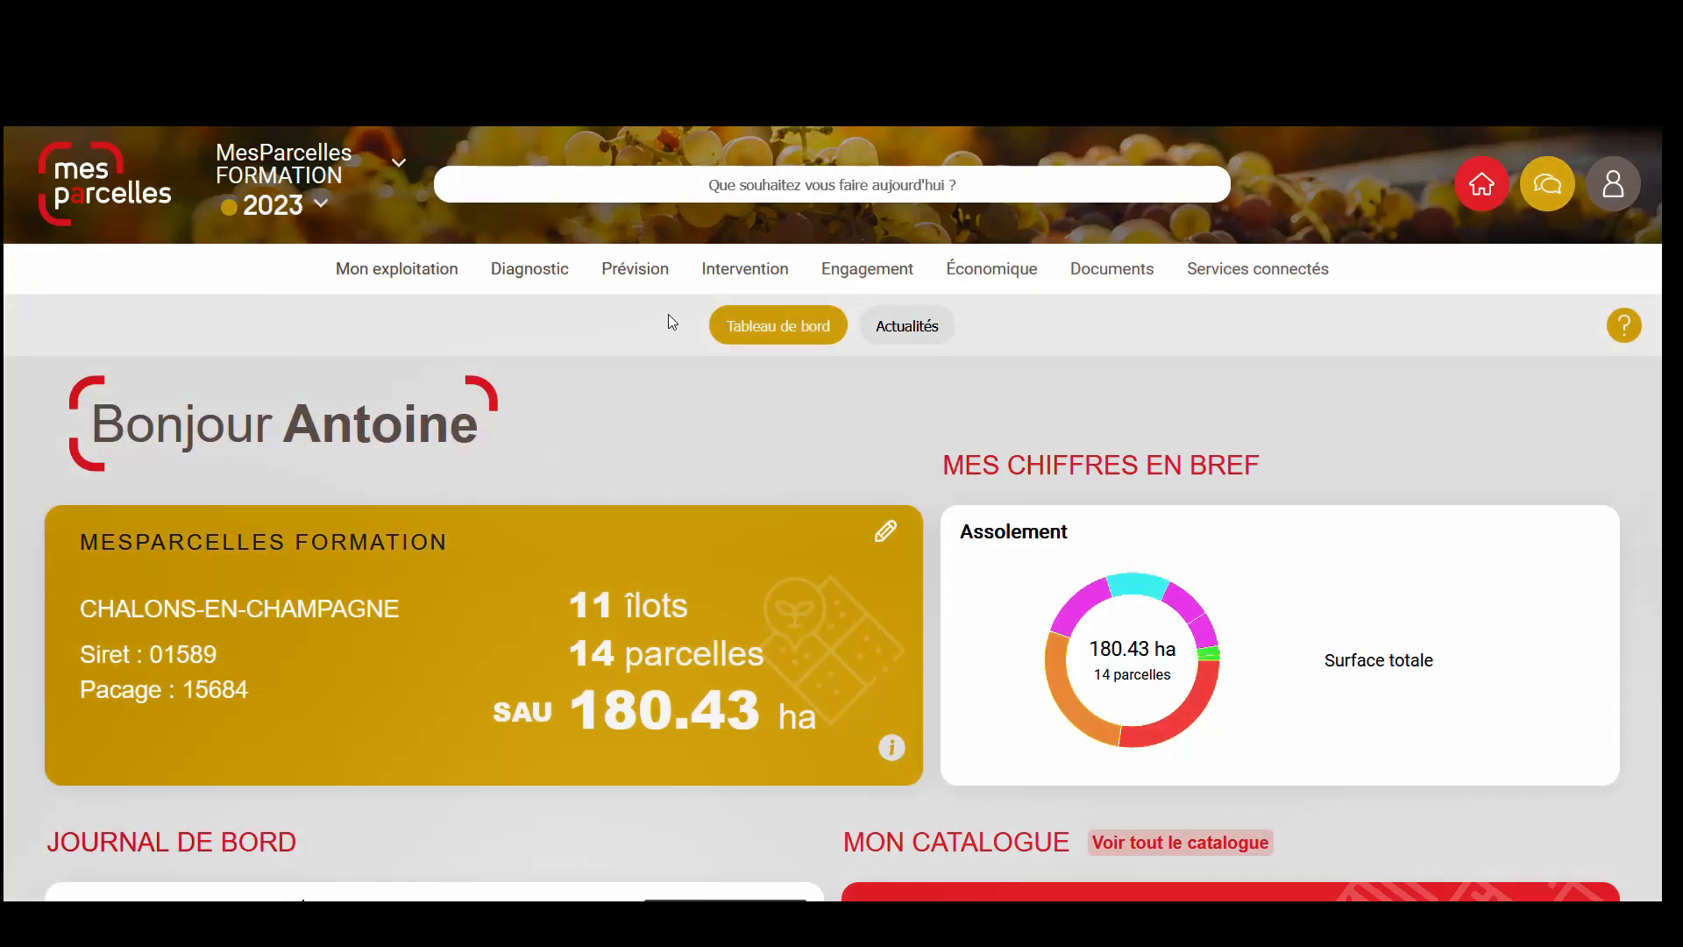
# Step: Open the nitrogen dose forecast page and import the organic and mineral applications already carried out into the fertilisation plan
pyautogui.moveTo(657, 280)
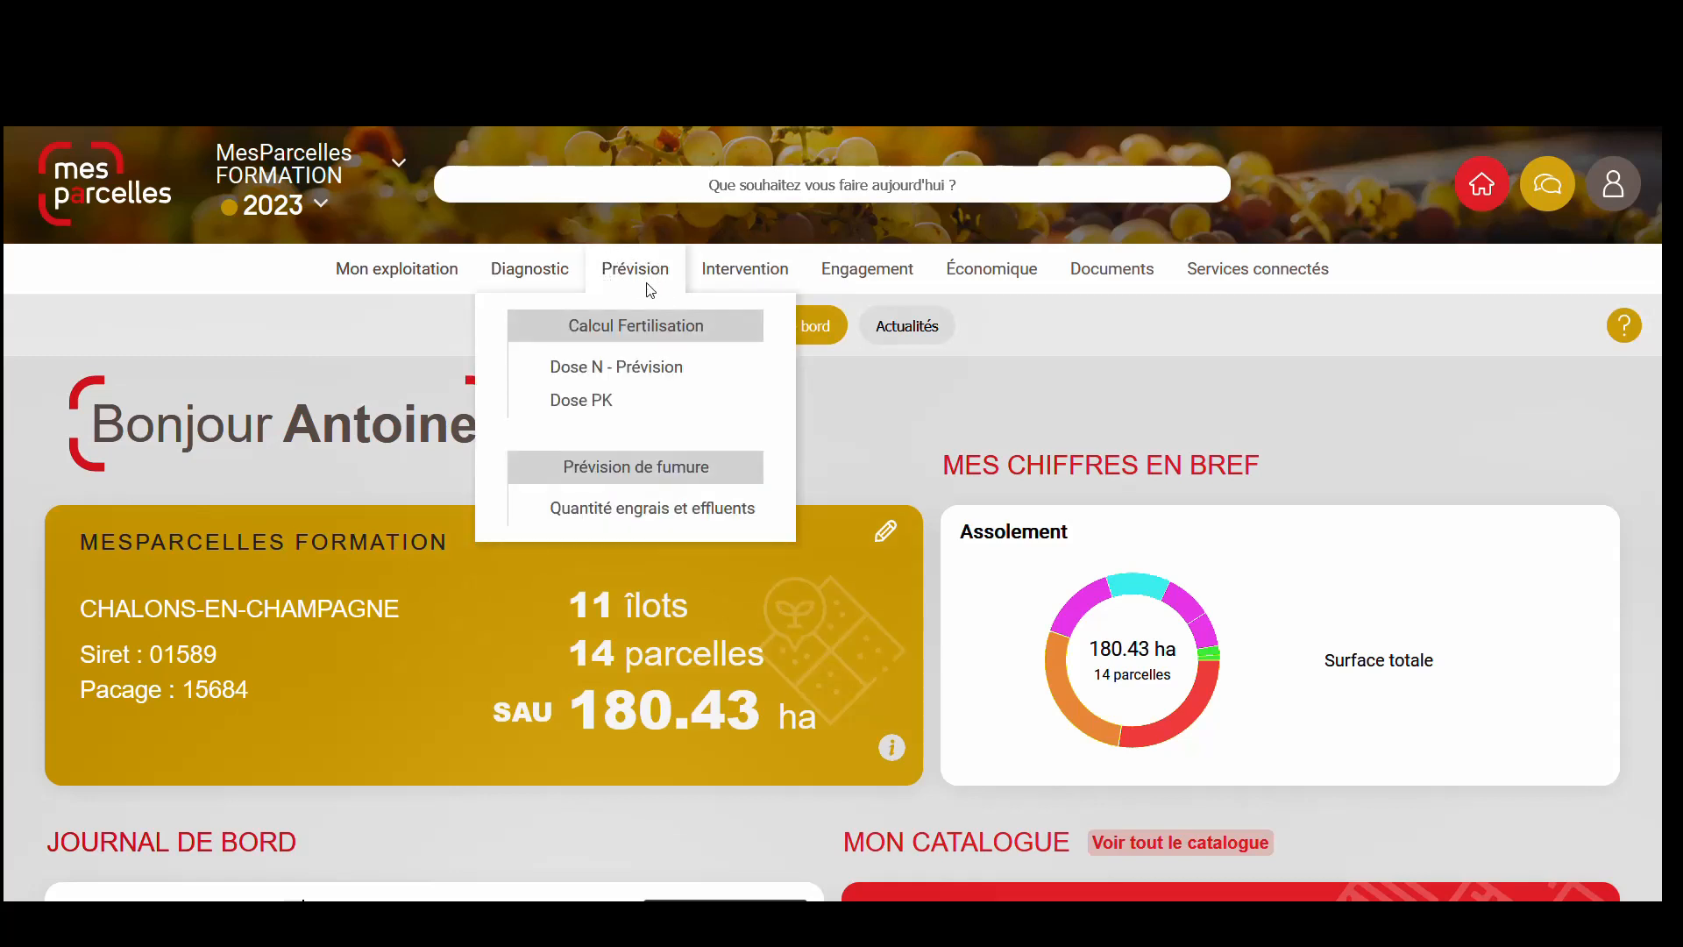
pyautogui.click(622, 365)
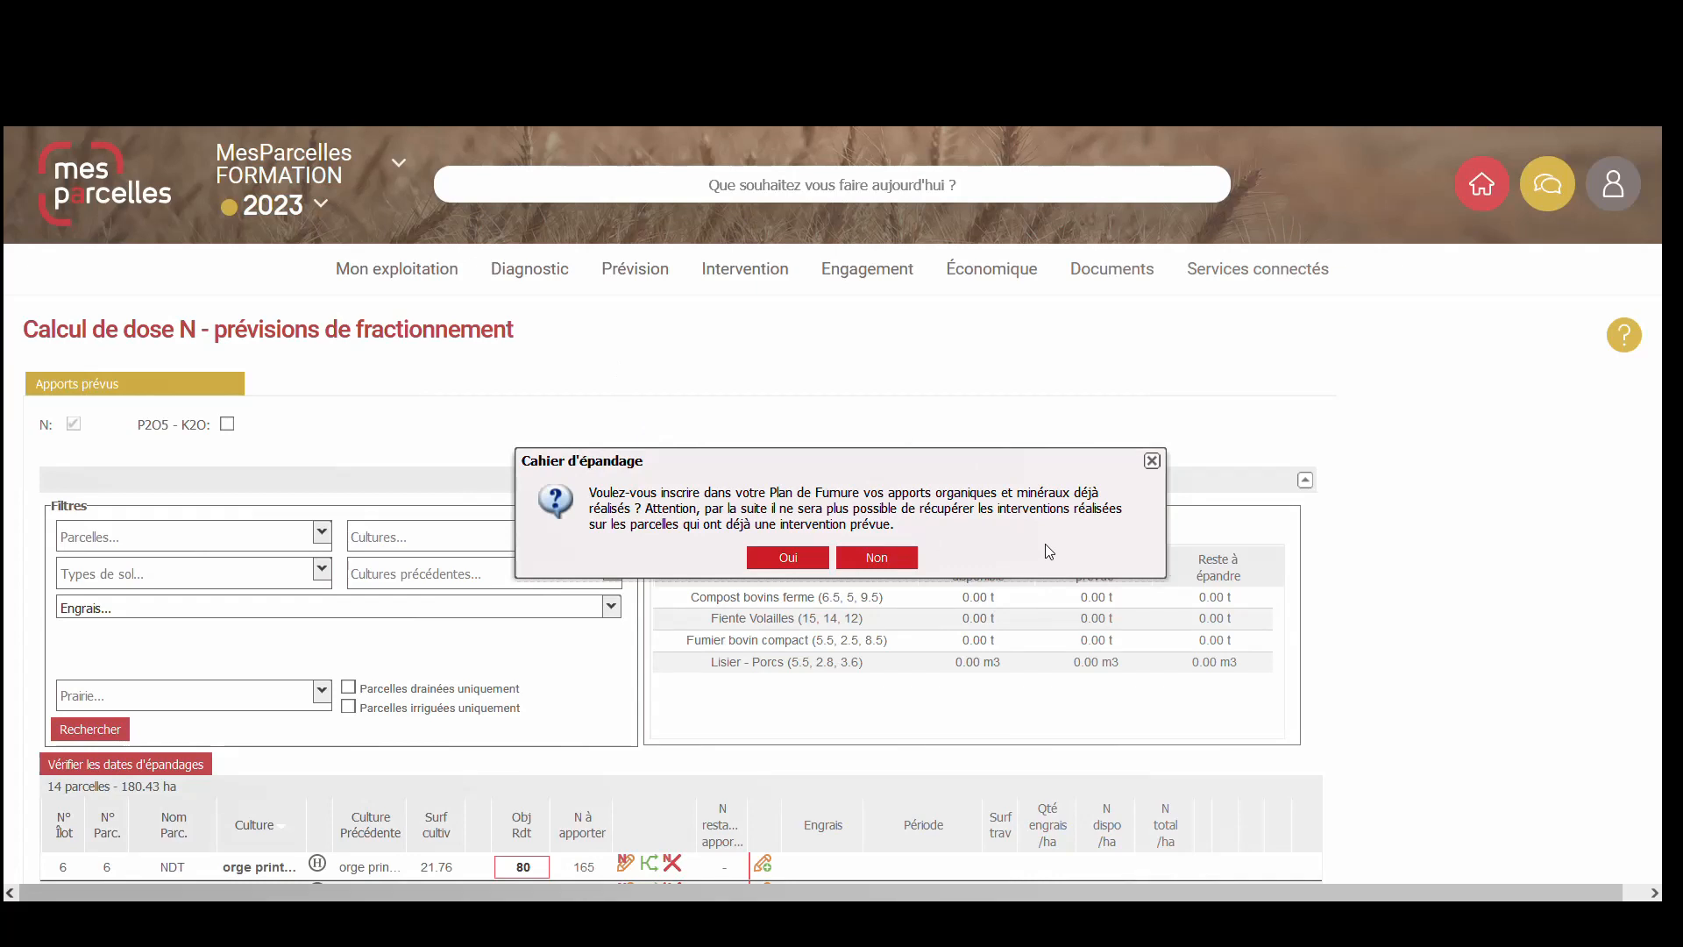
pyautogui.click(788, 558)
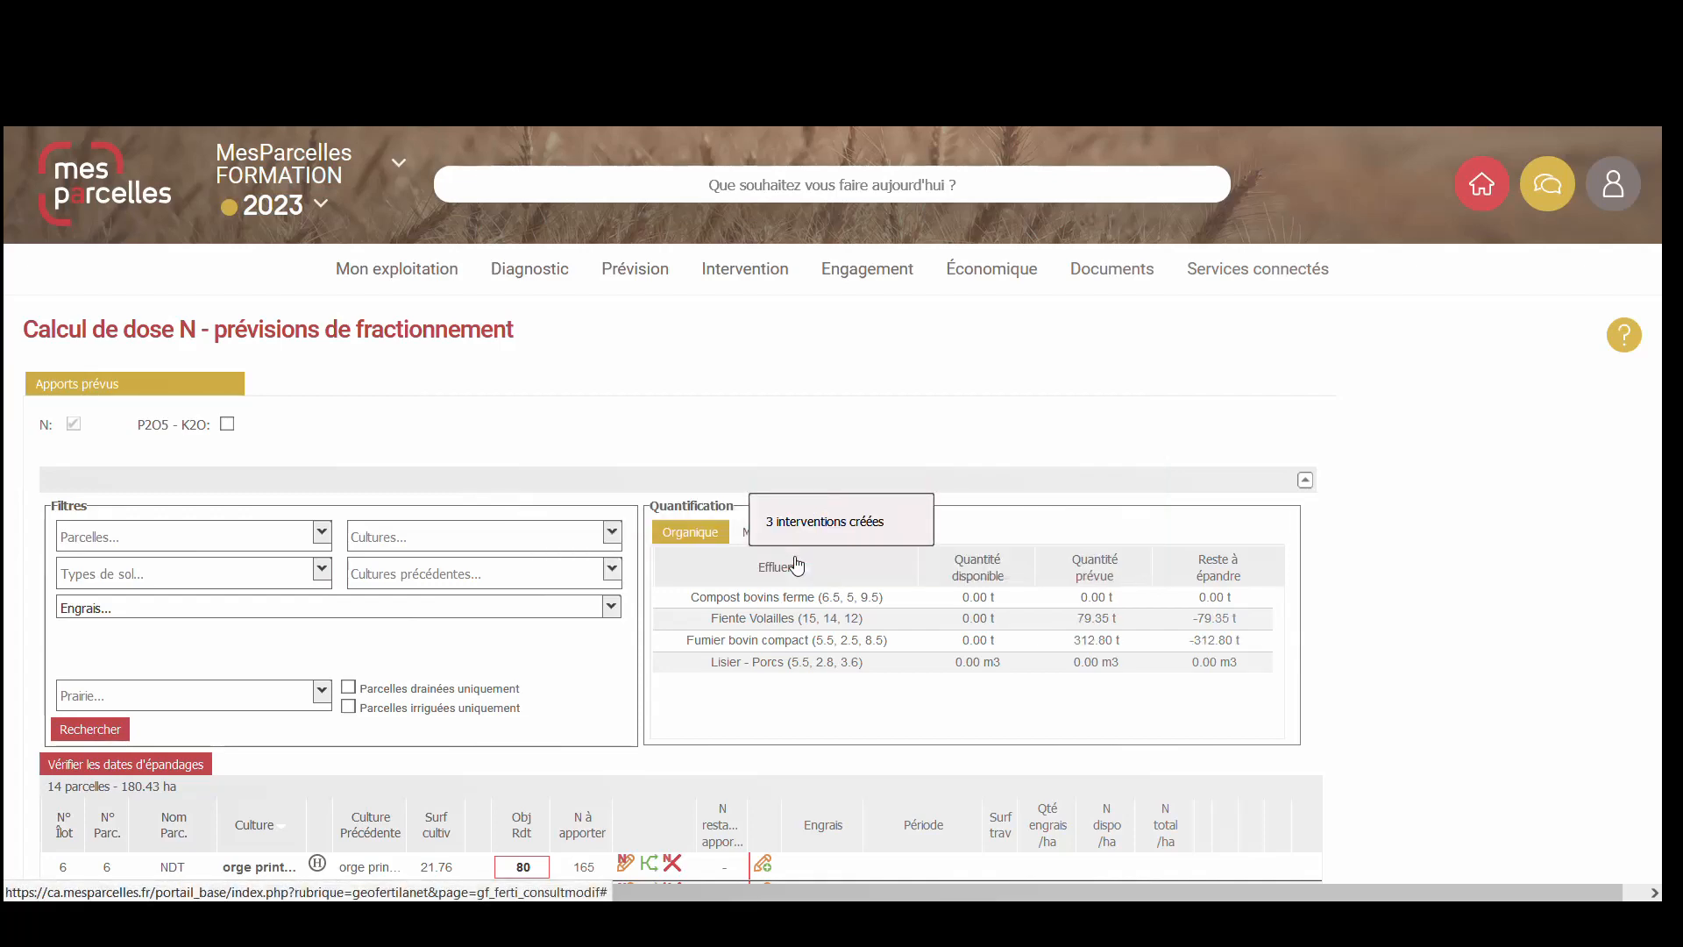
# Step: Filter the plot list to the crop blé tendre hiver
pyautogui.scroll(-1, 834, 642)
pyautogui.scroll(-3, 835, 646)
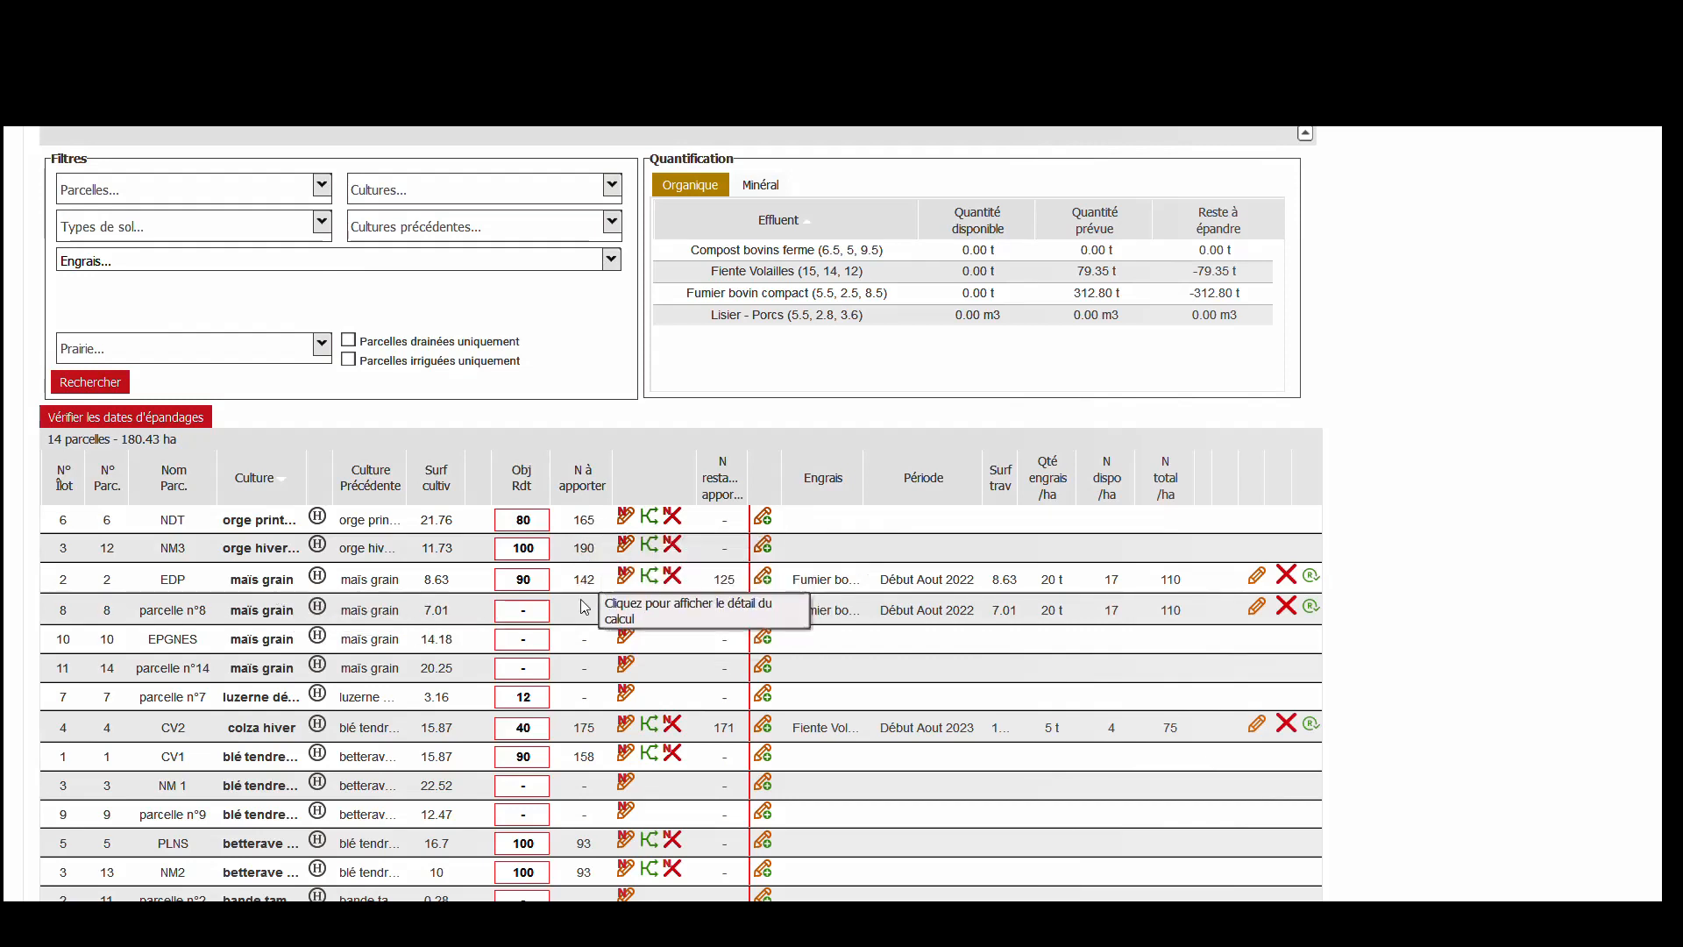
pyautogui.scroll(-3, 599, 787)
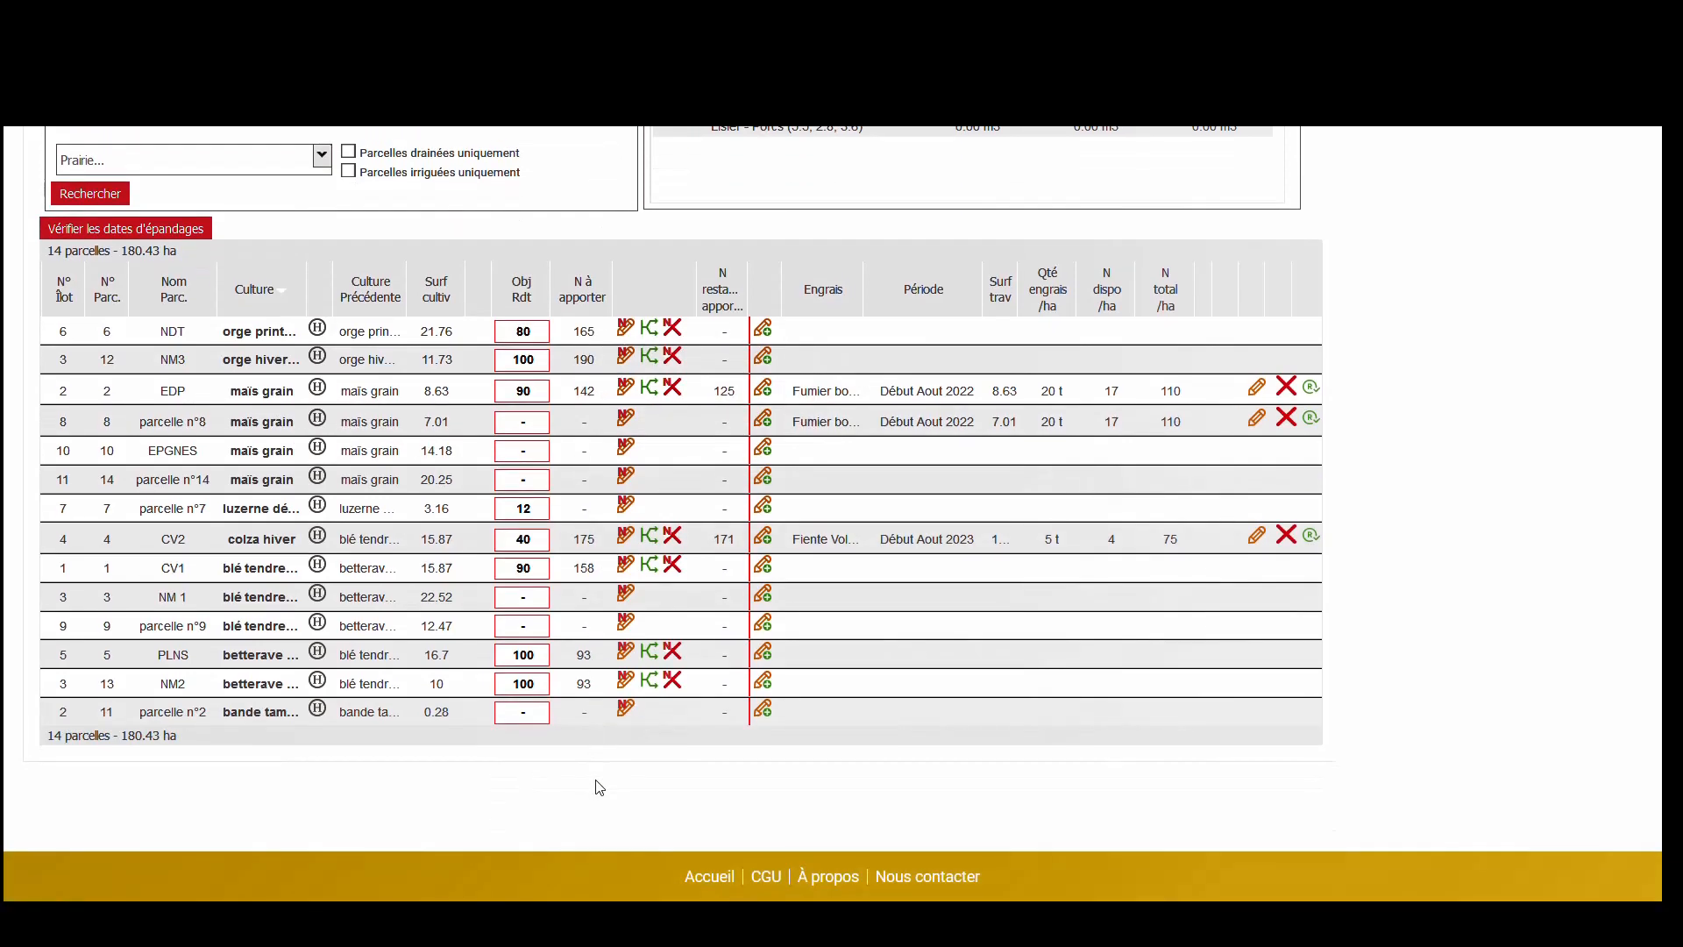
pyautogui.scroll(5, 599, 787)
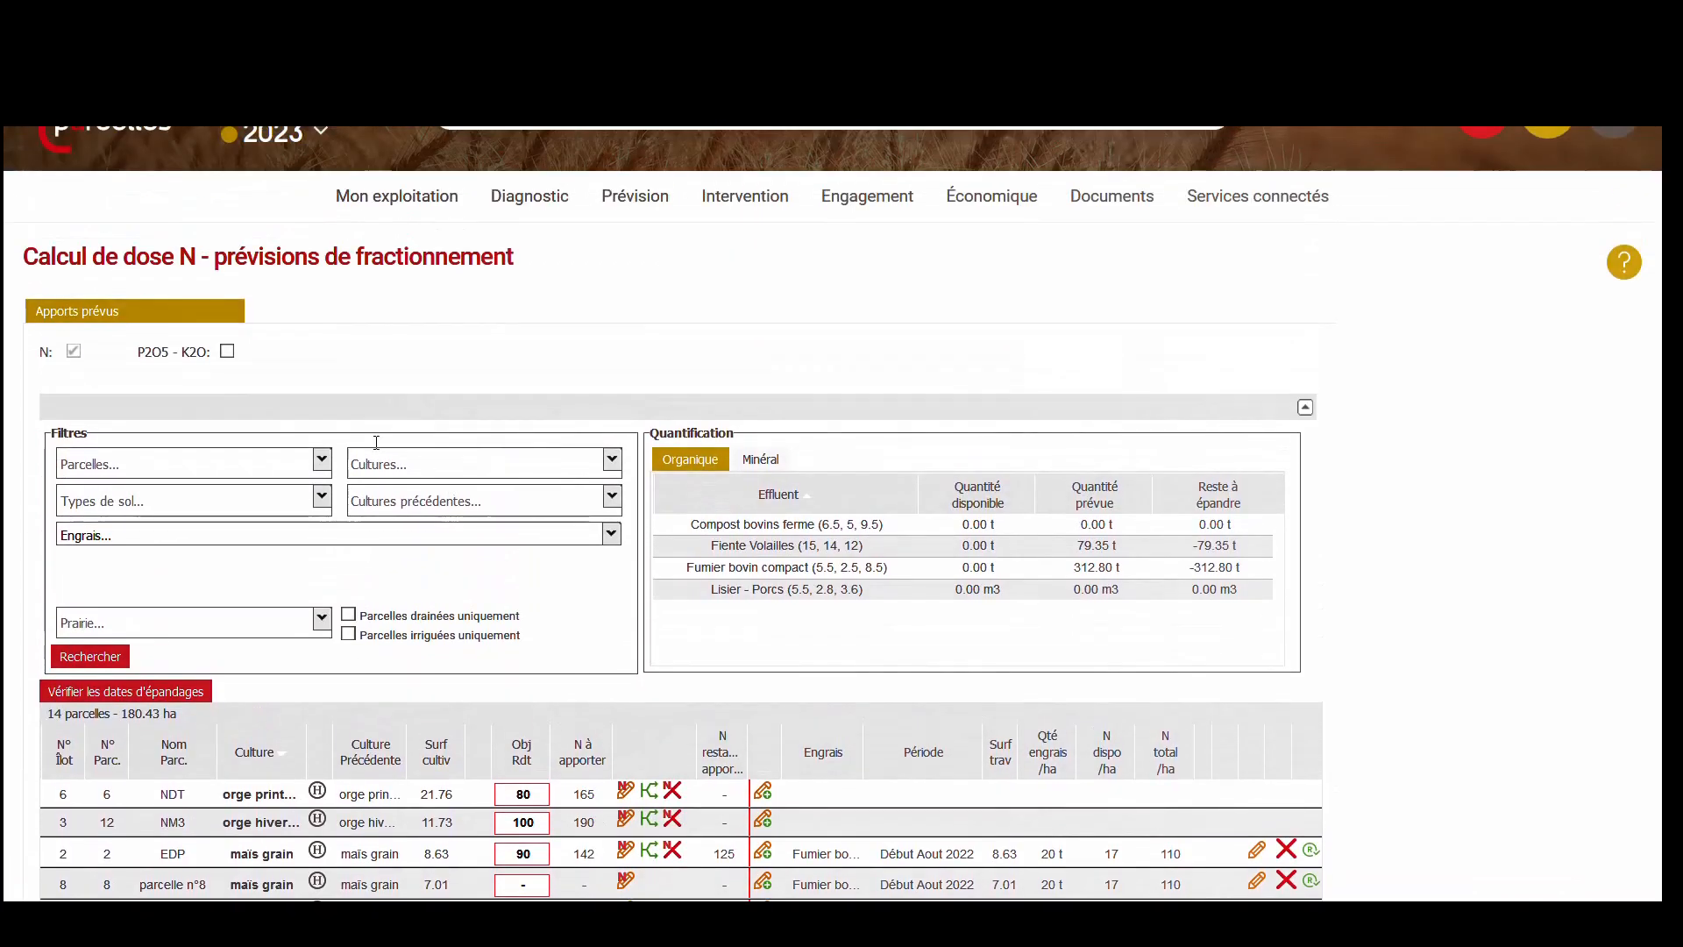
pyautogui.click(611, 460)
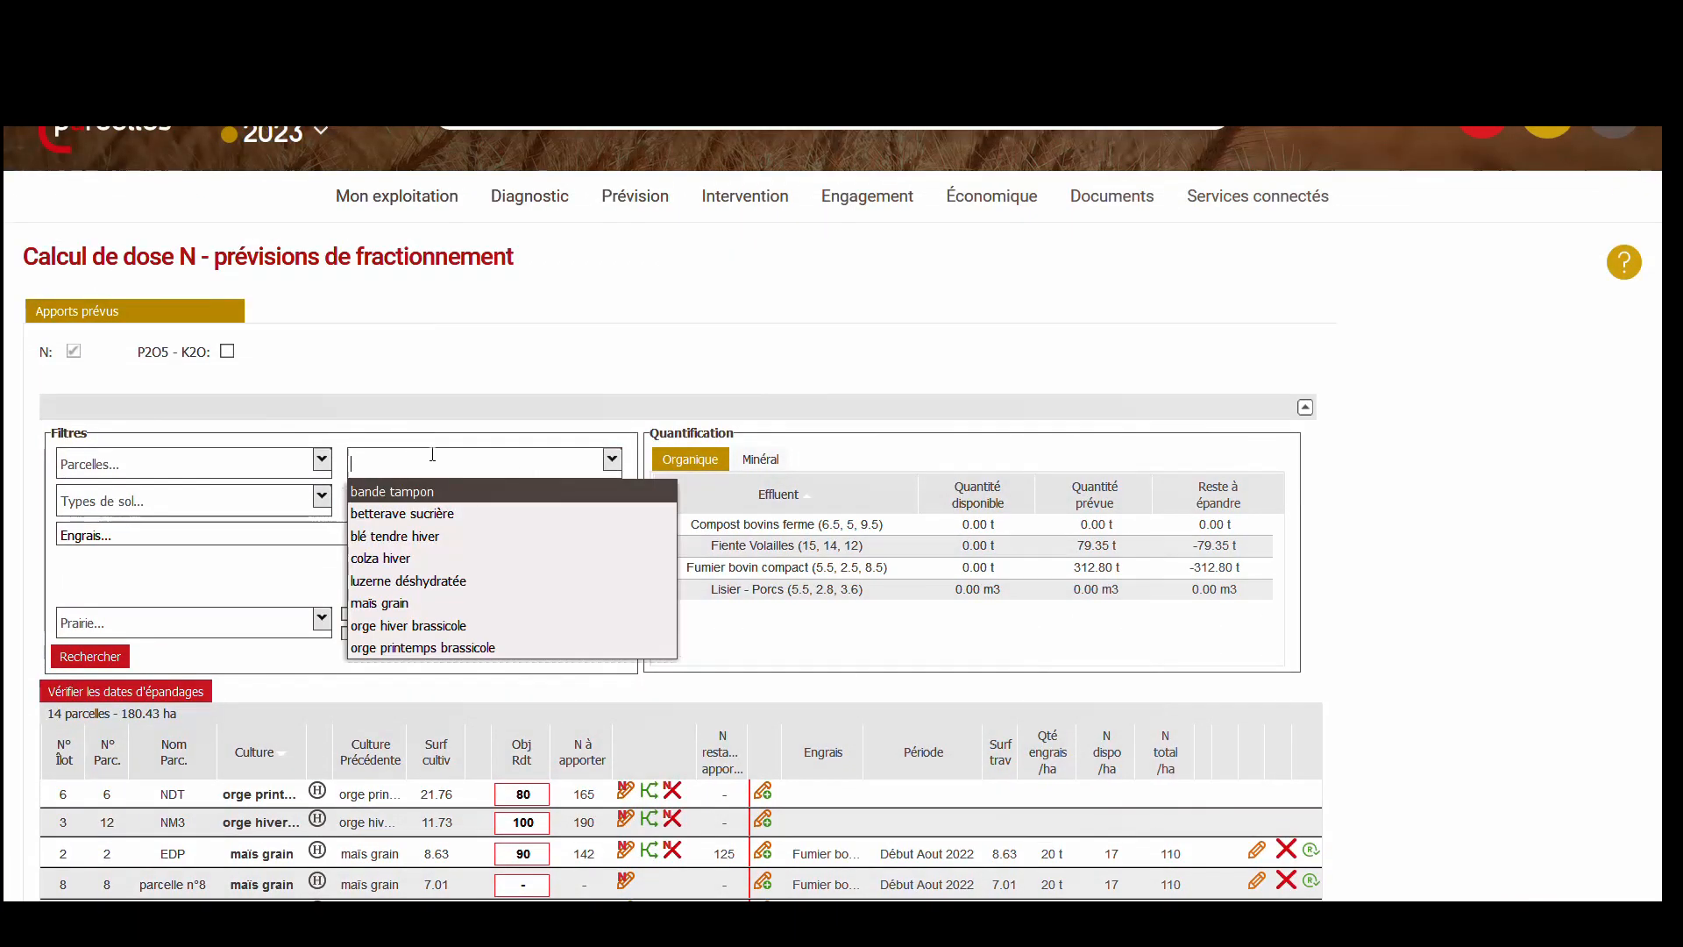
pyautogui.click(399, 536)
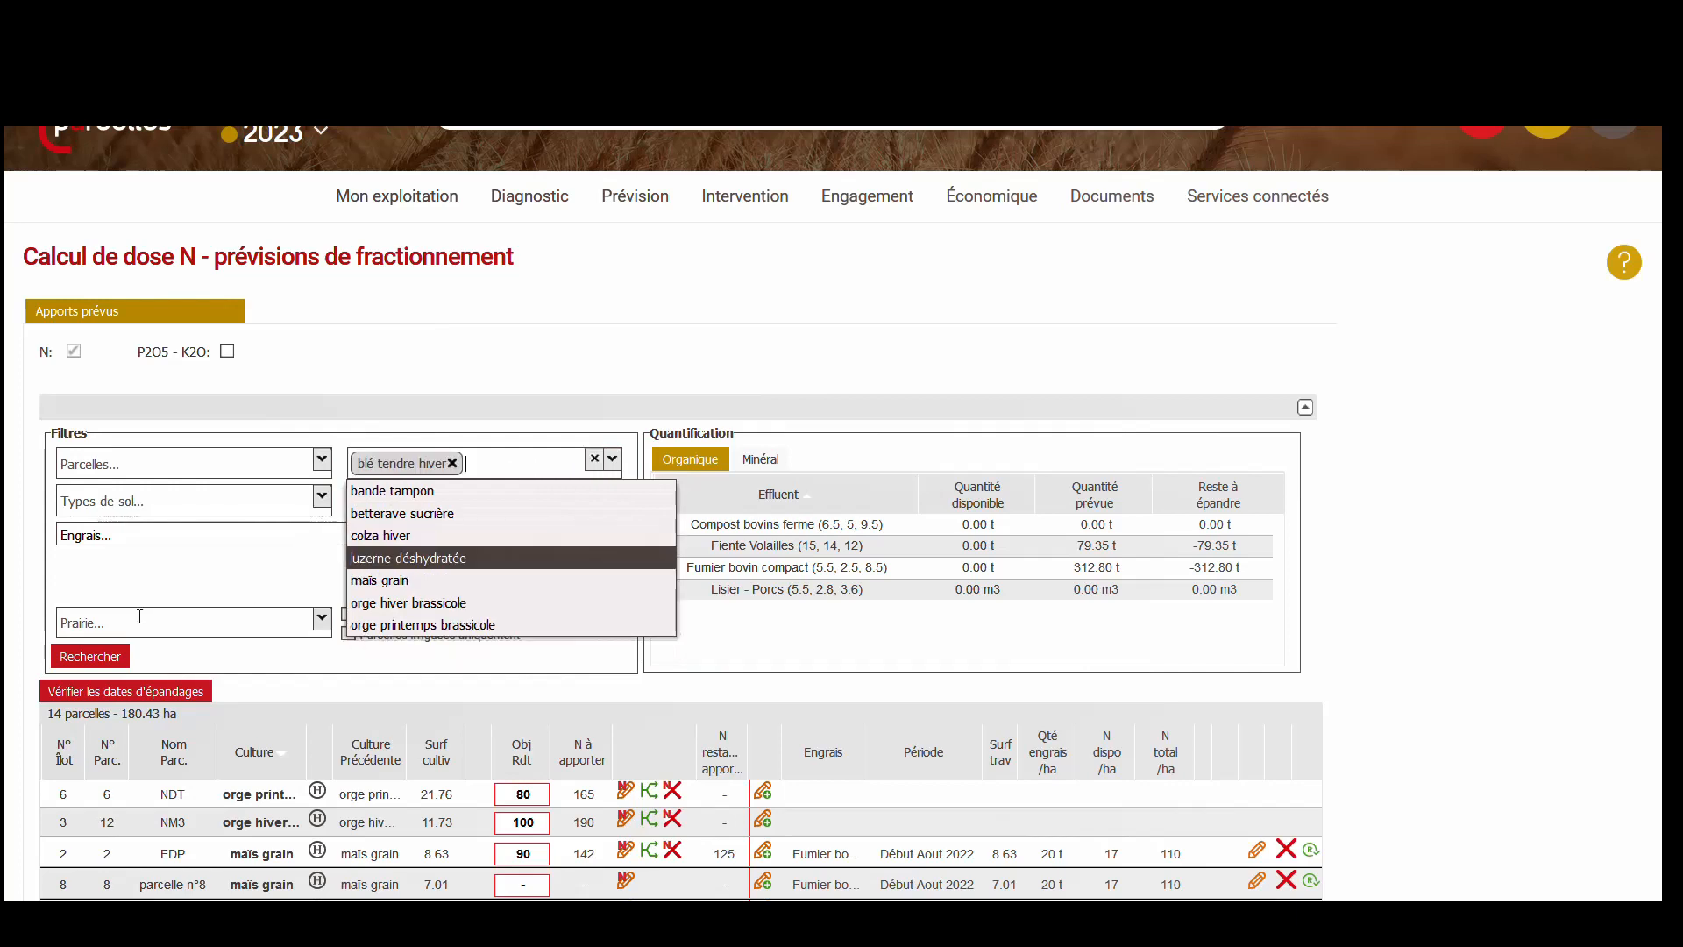
pyautogui.click(78, 665)
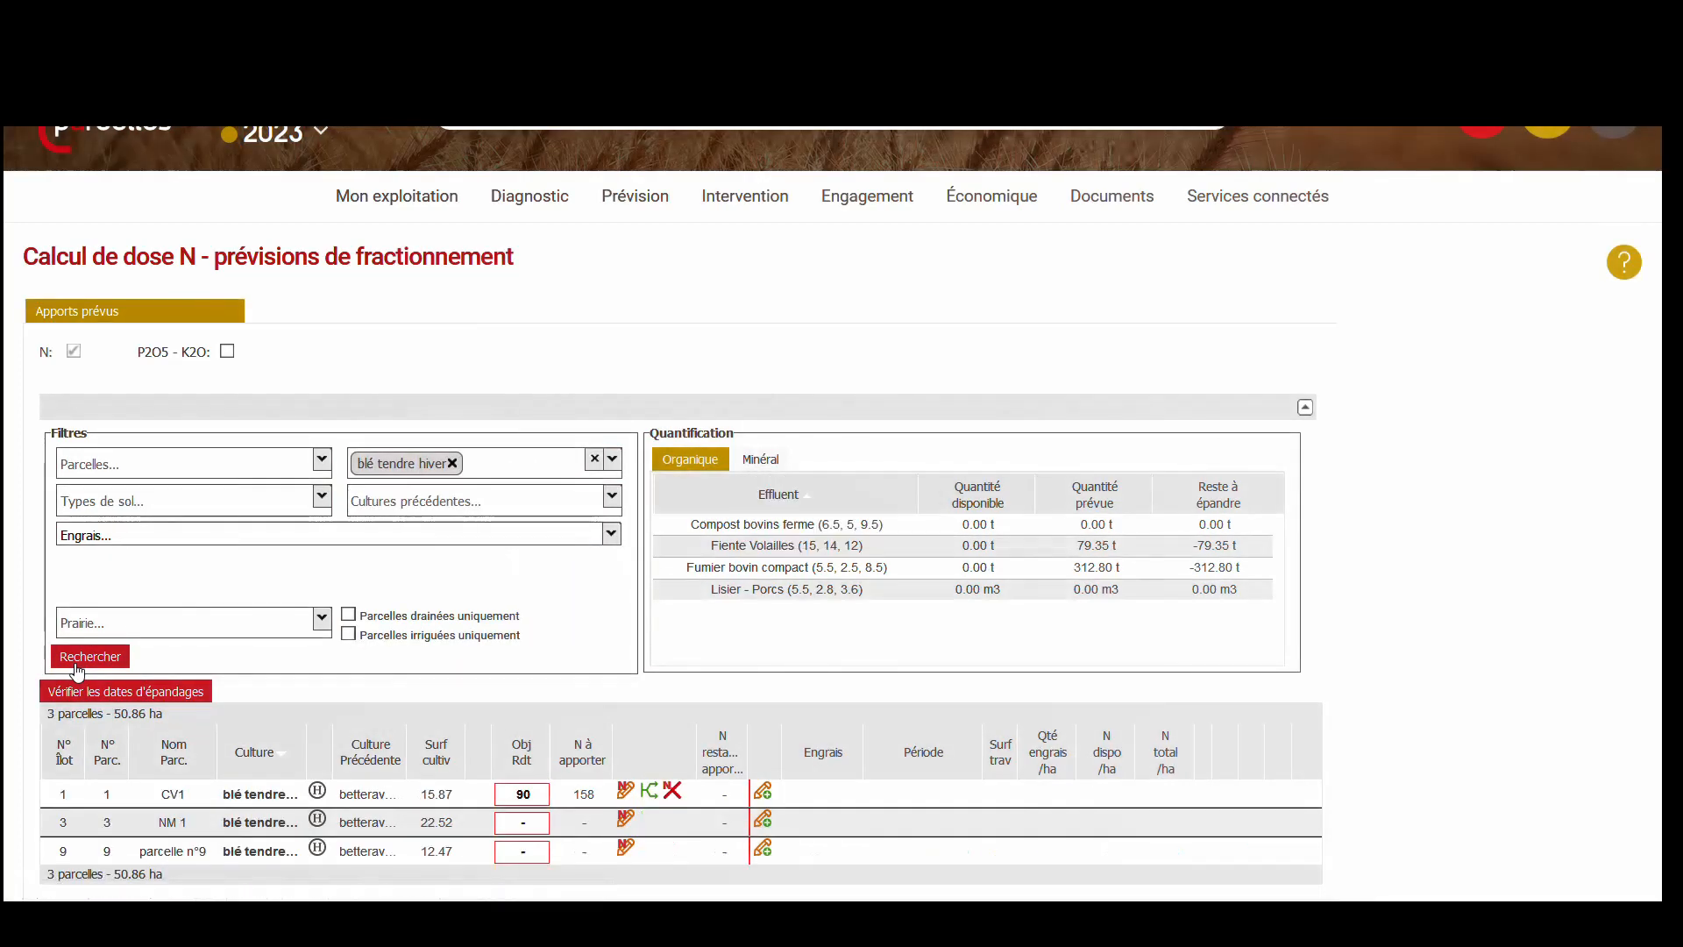
# Step: Open the nitrogen dose calculation for plot NM 1 and validate a yield target of 93 Qtx/ha
pyautogui.scroll(-2, 77, 671)
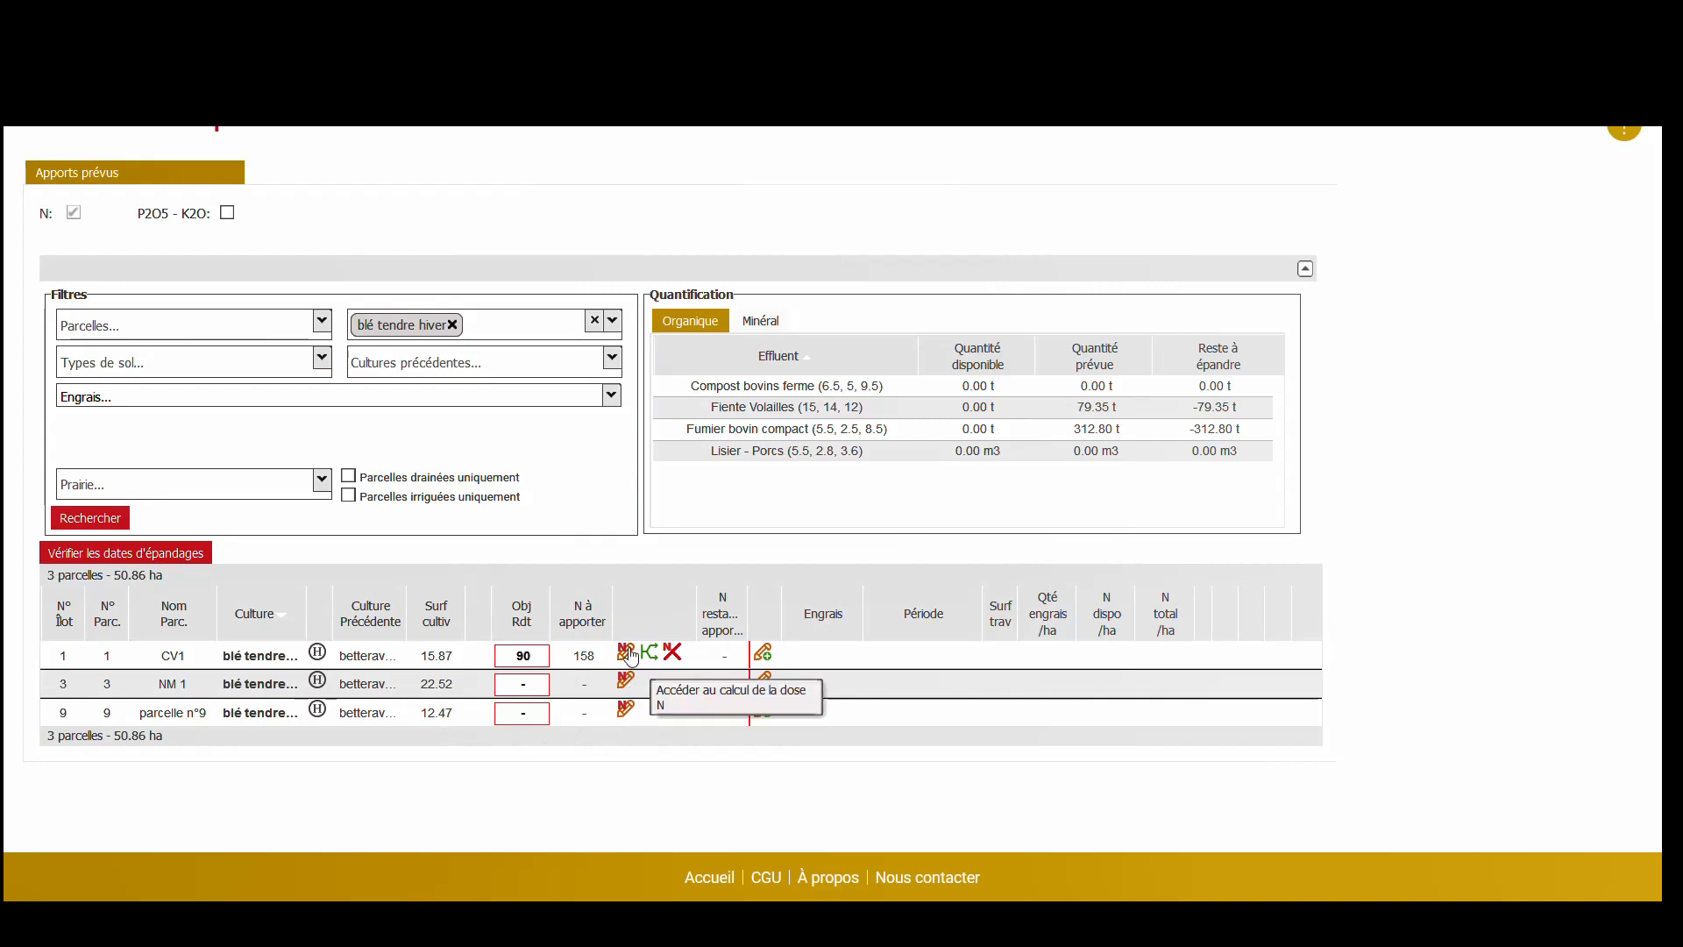
pyautogui.click(628, 680)
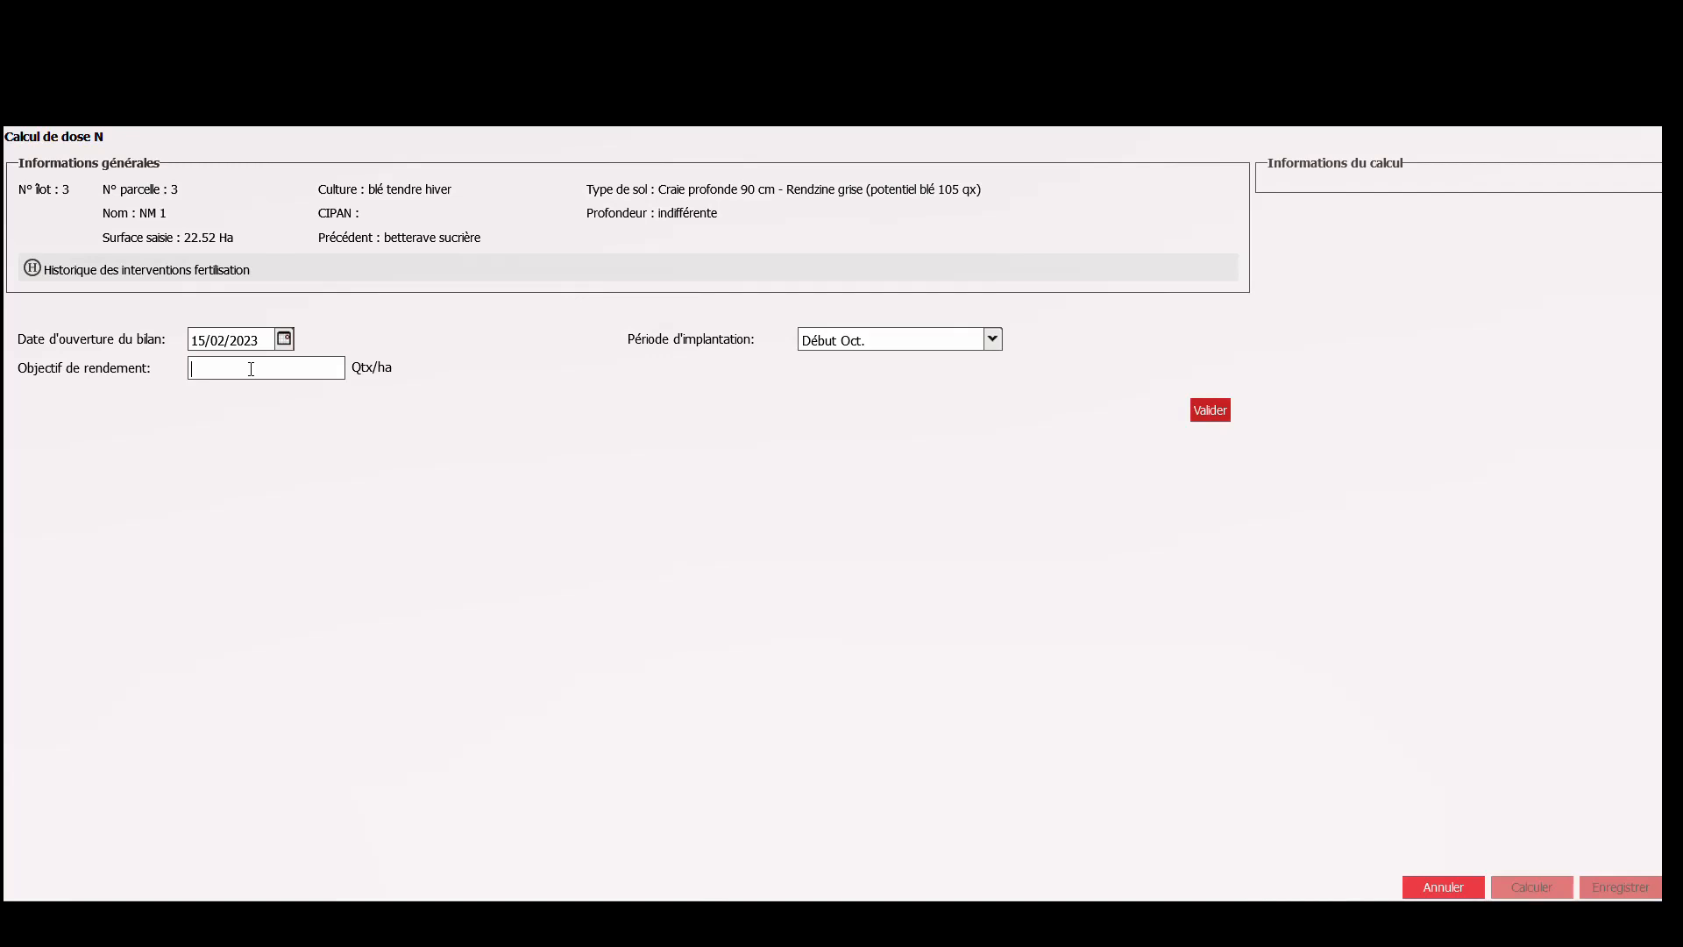
pyautogui.write('93')
pyautogui.click(1221, 415)
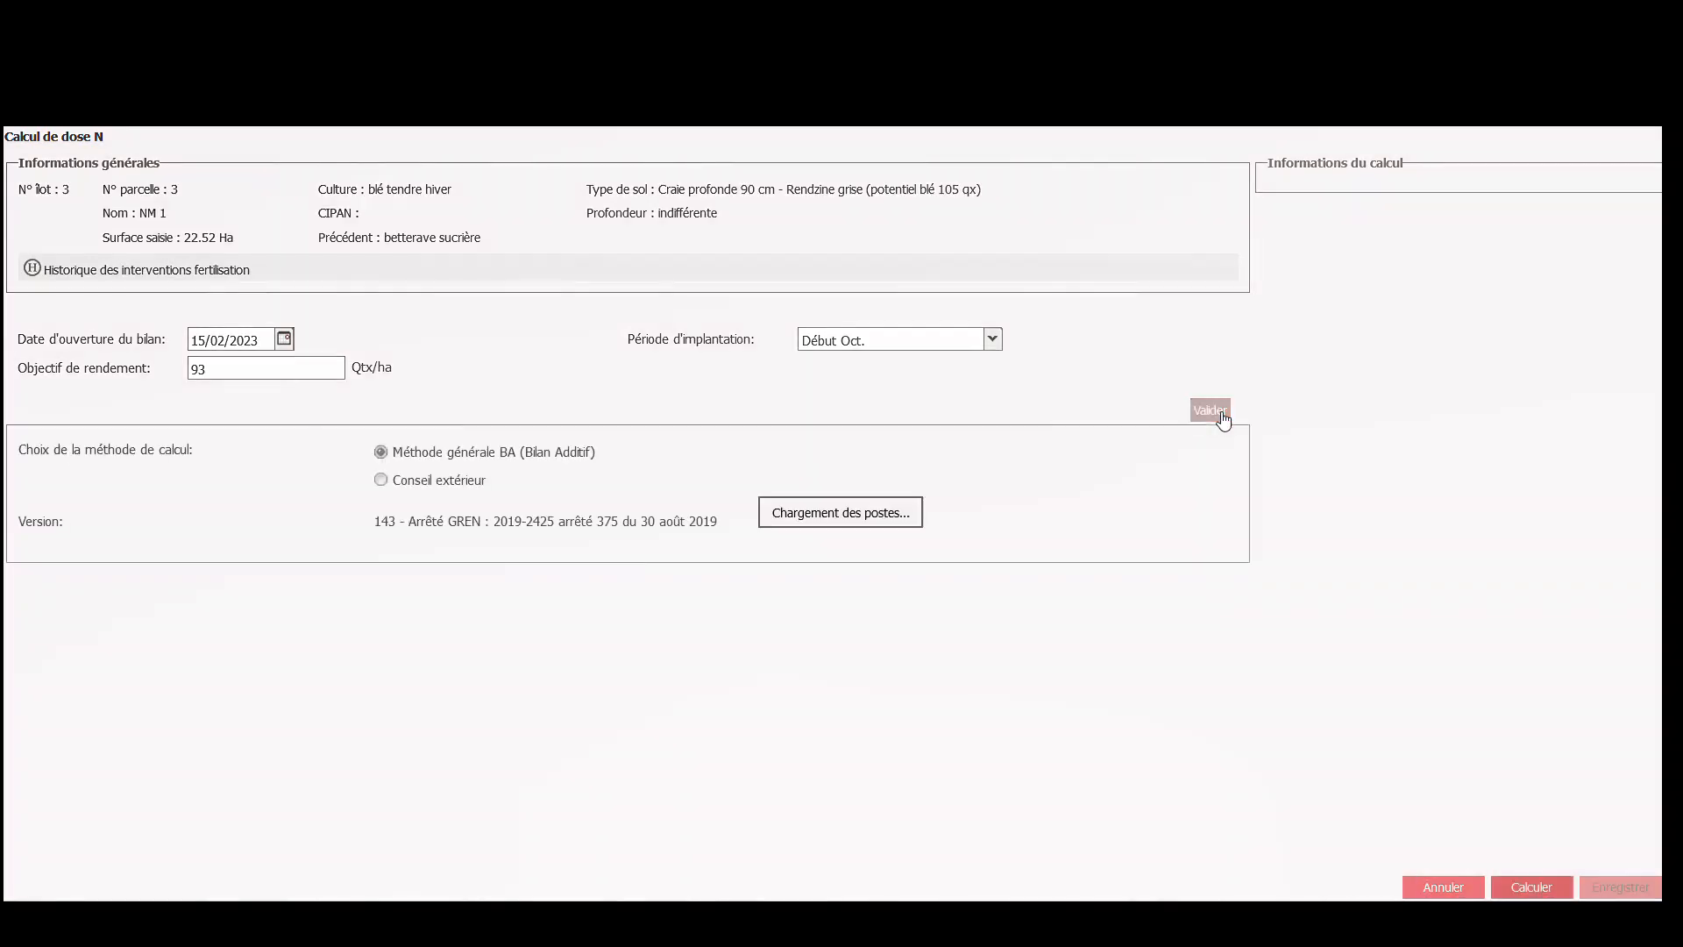
# Step: Set the crop's development stage at the end of winter to 2 talles
pyautogui.scroll(-3, 797, 538)
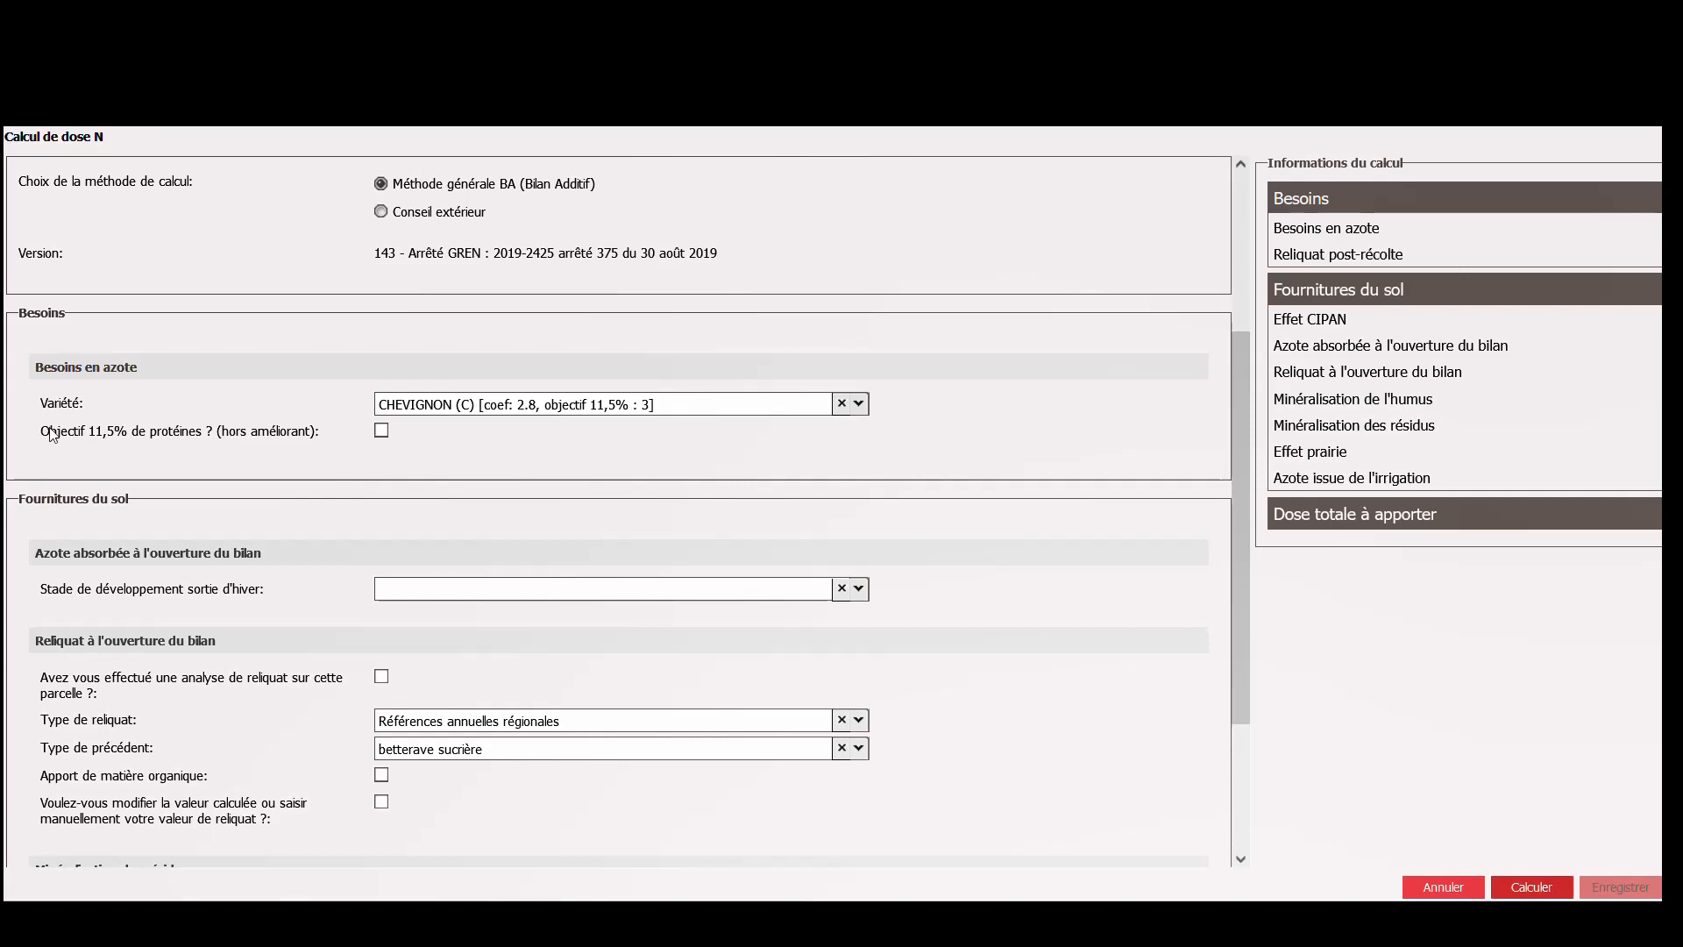
pyautogui.click(383, 438)
pyautogui.click(383, 437)
pyautogui.click(859, 589)
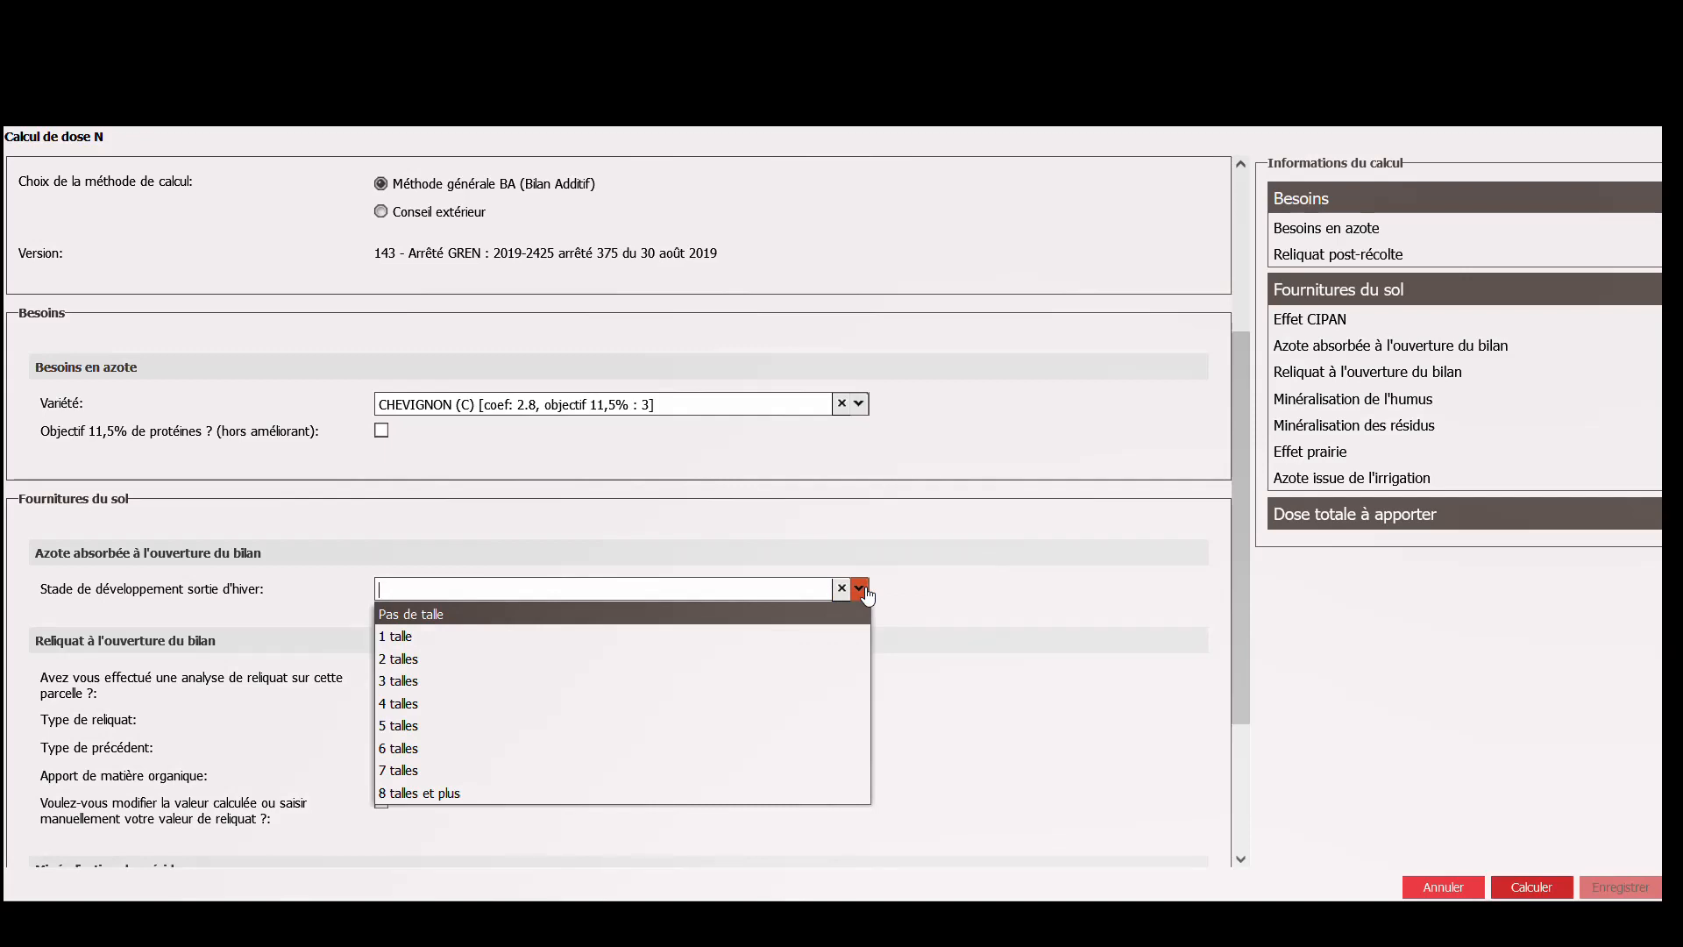
pyautogui.click(463, 668)
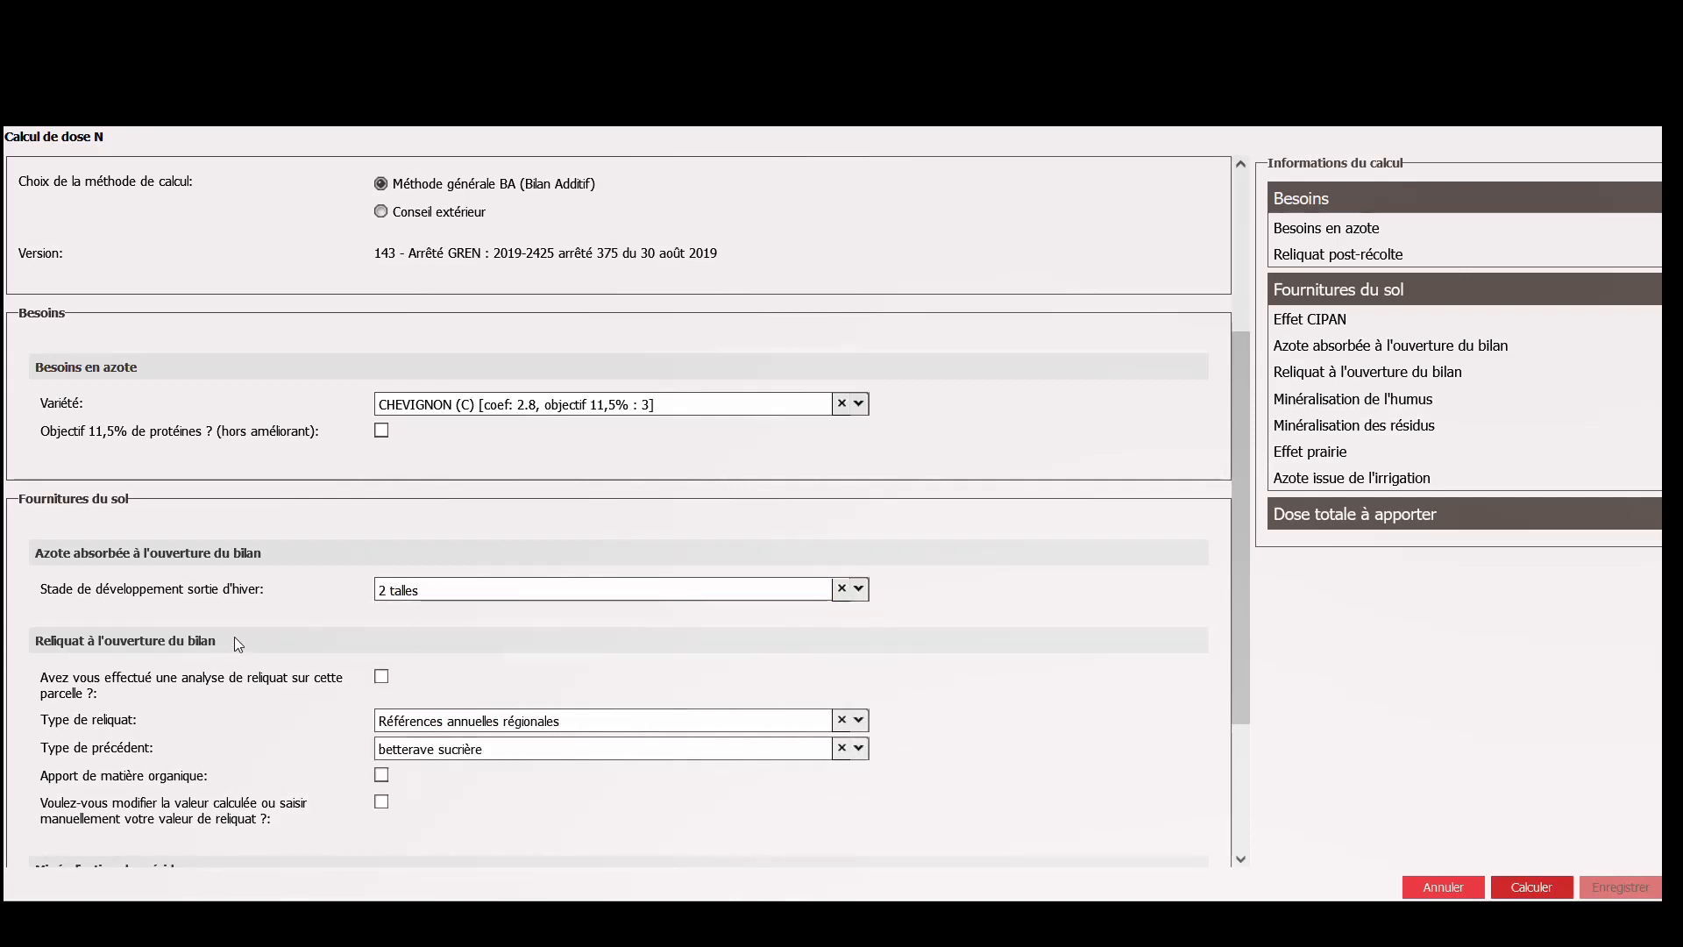
# Step: Try the residue analysis option for this plot and check the available residue types without changing the selection
pyautogui.scroll(-2, 195, 637)
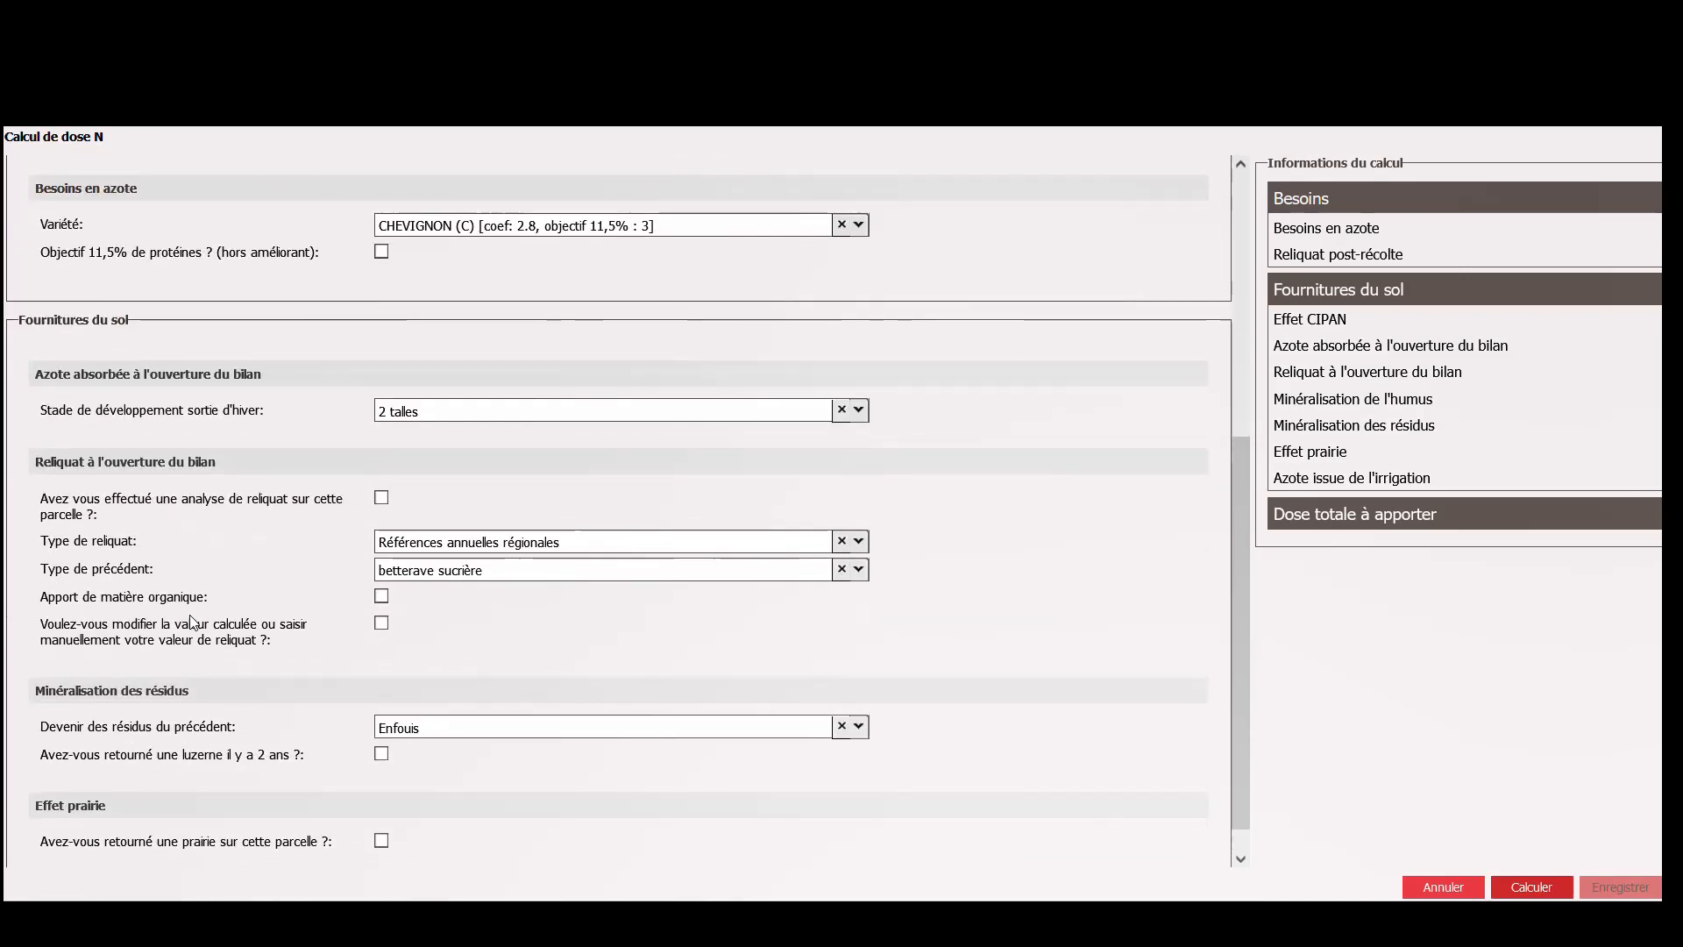
pyautogui.click(380, 497)
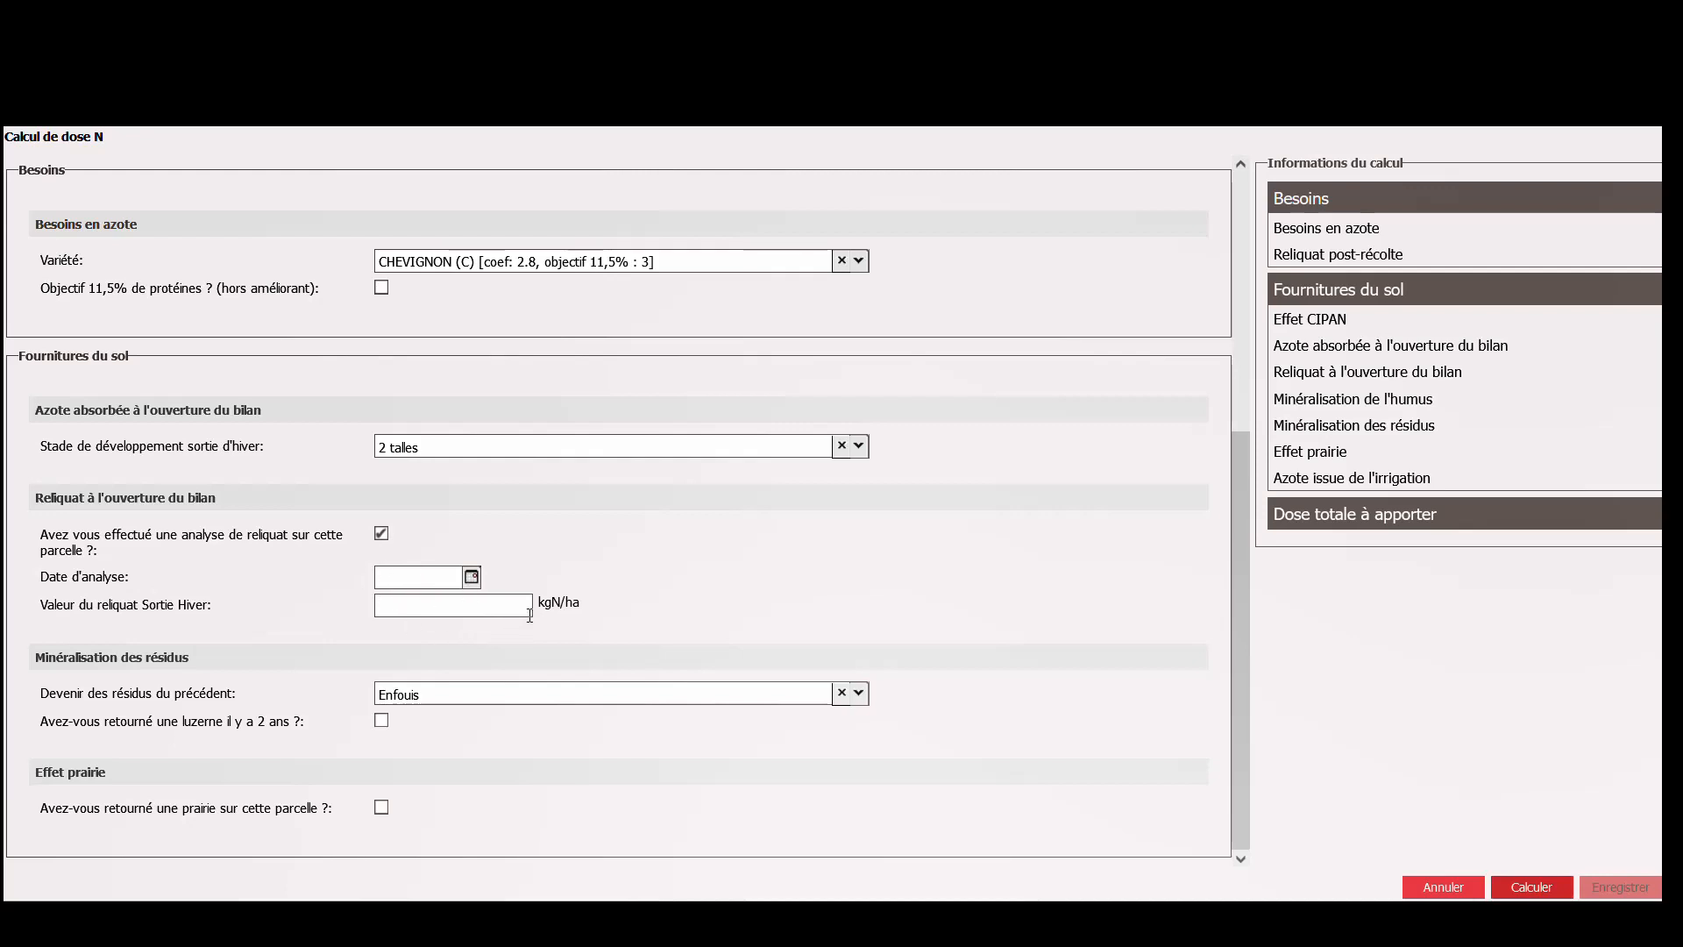
pyautogui.click(382, 537)
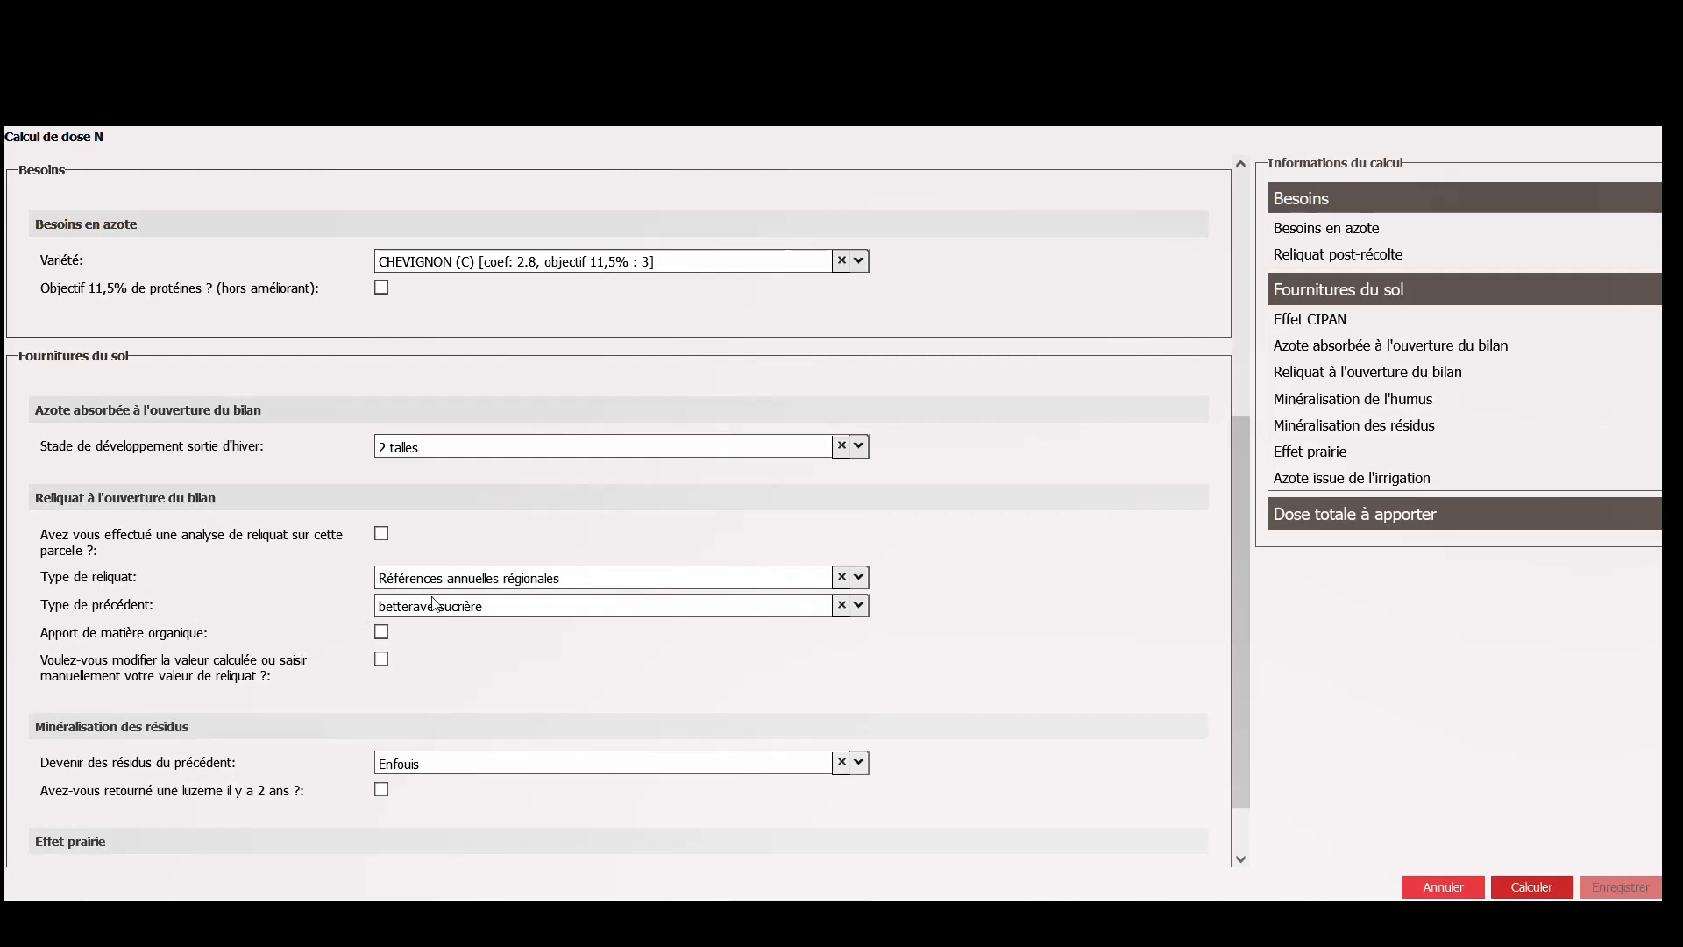
pyautogui.click(859, 577)
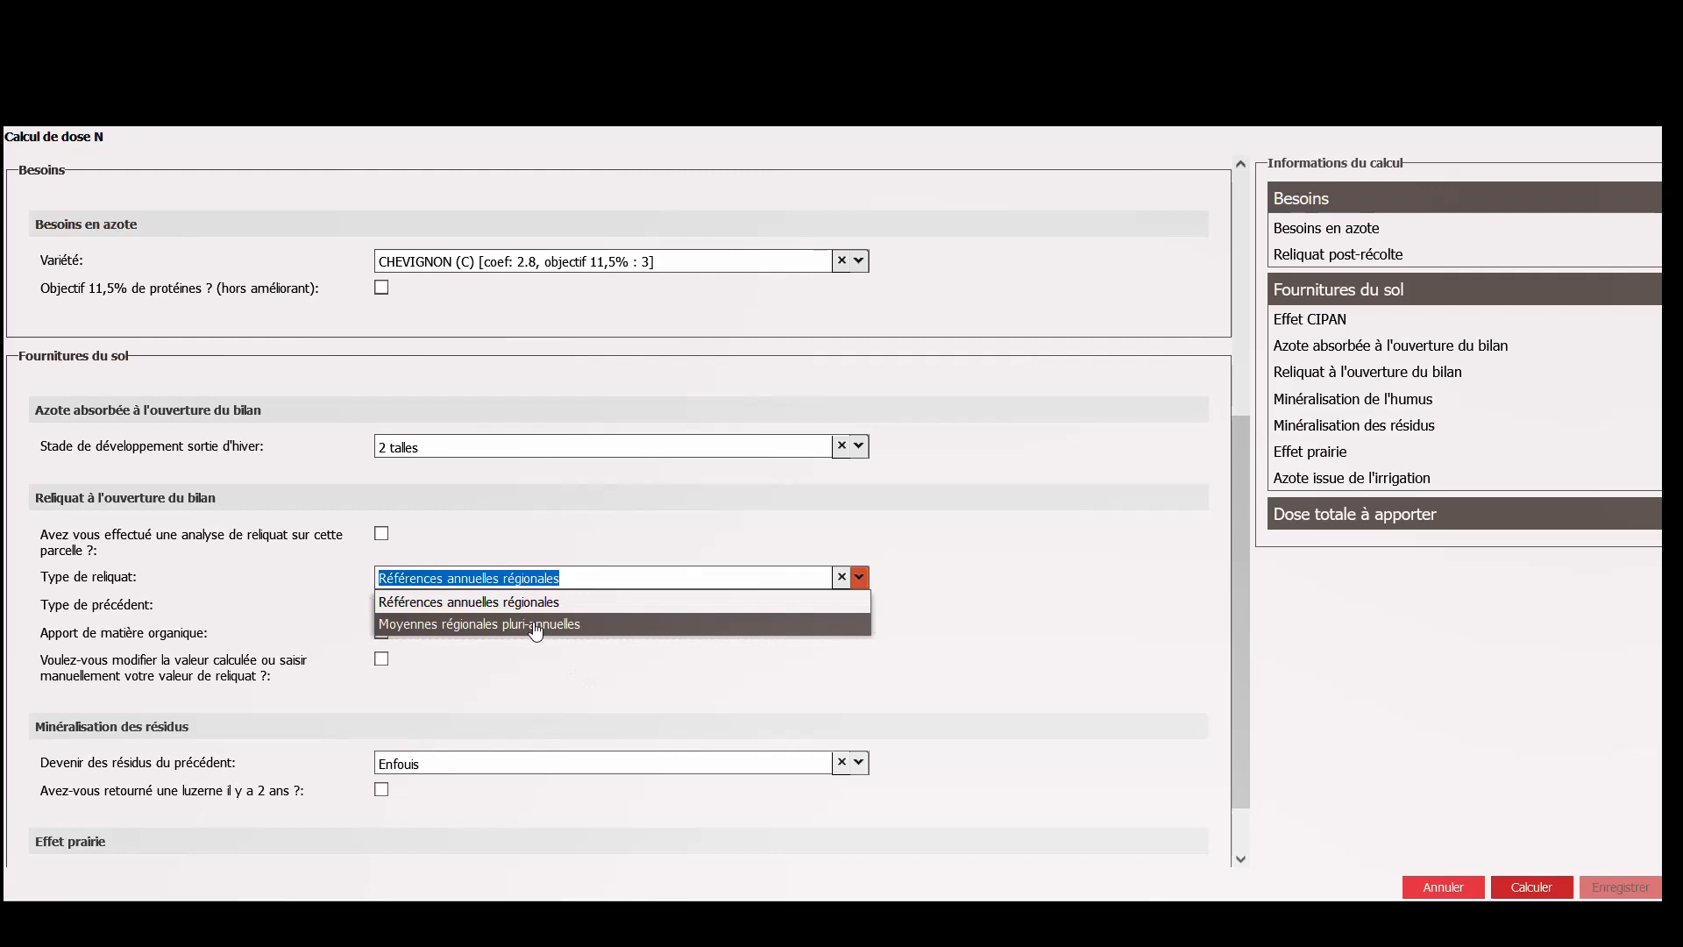
pyautogui.click(529, 675)
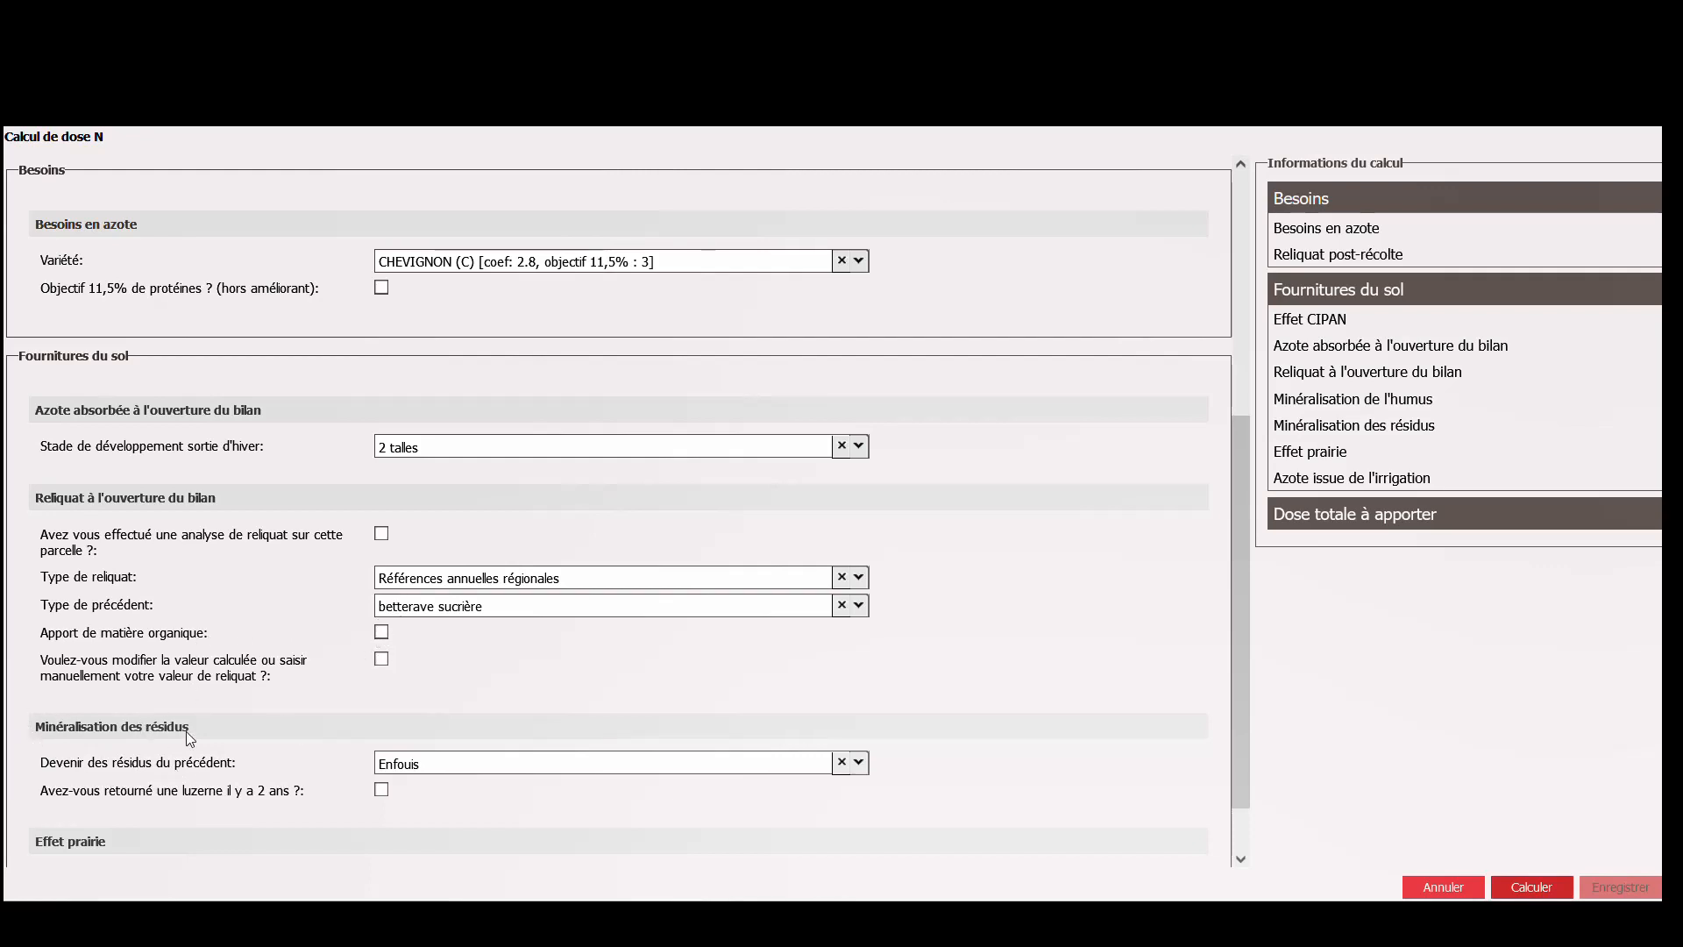
# Step: Review the calculation form for plot NM 1, then calculate and save its total nitrogen dose
pyautogui.scroll(-1, 186, 731)
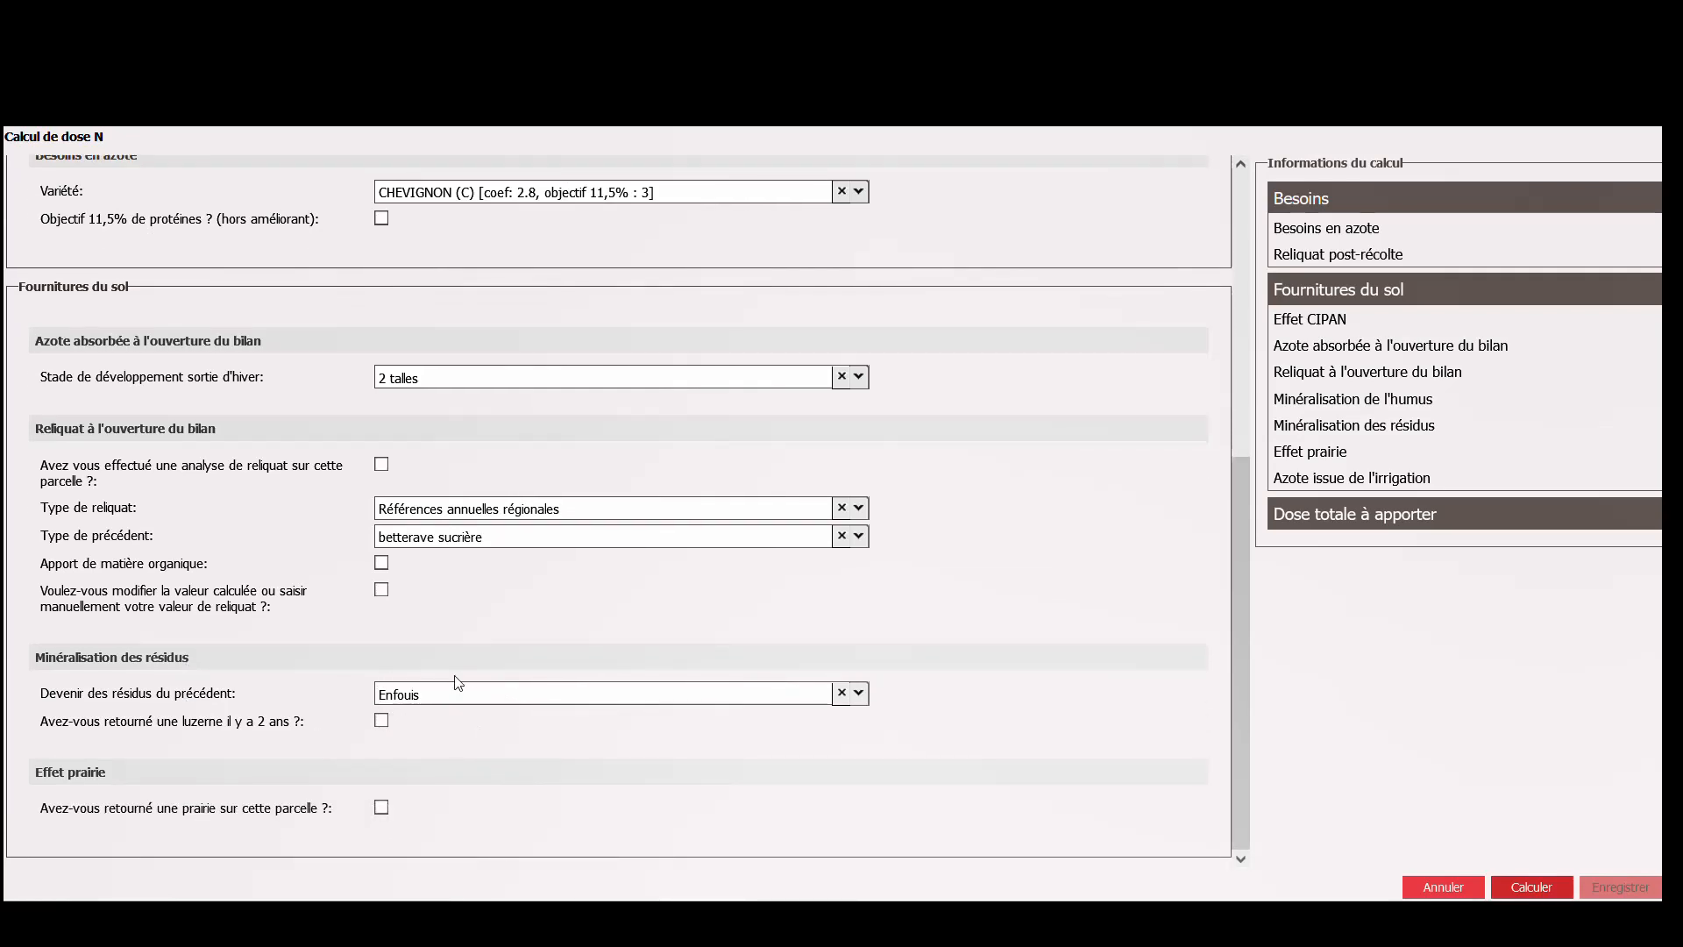
pyautogui.scroll(5, 438, 705)
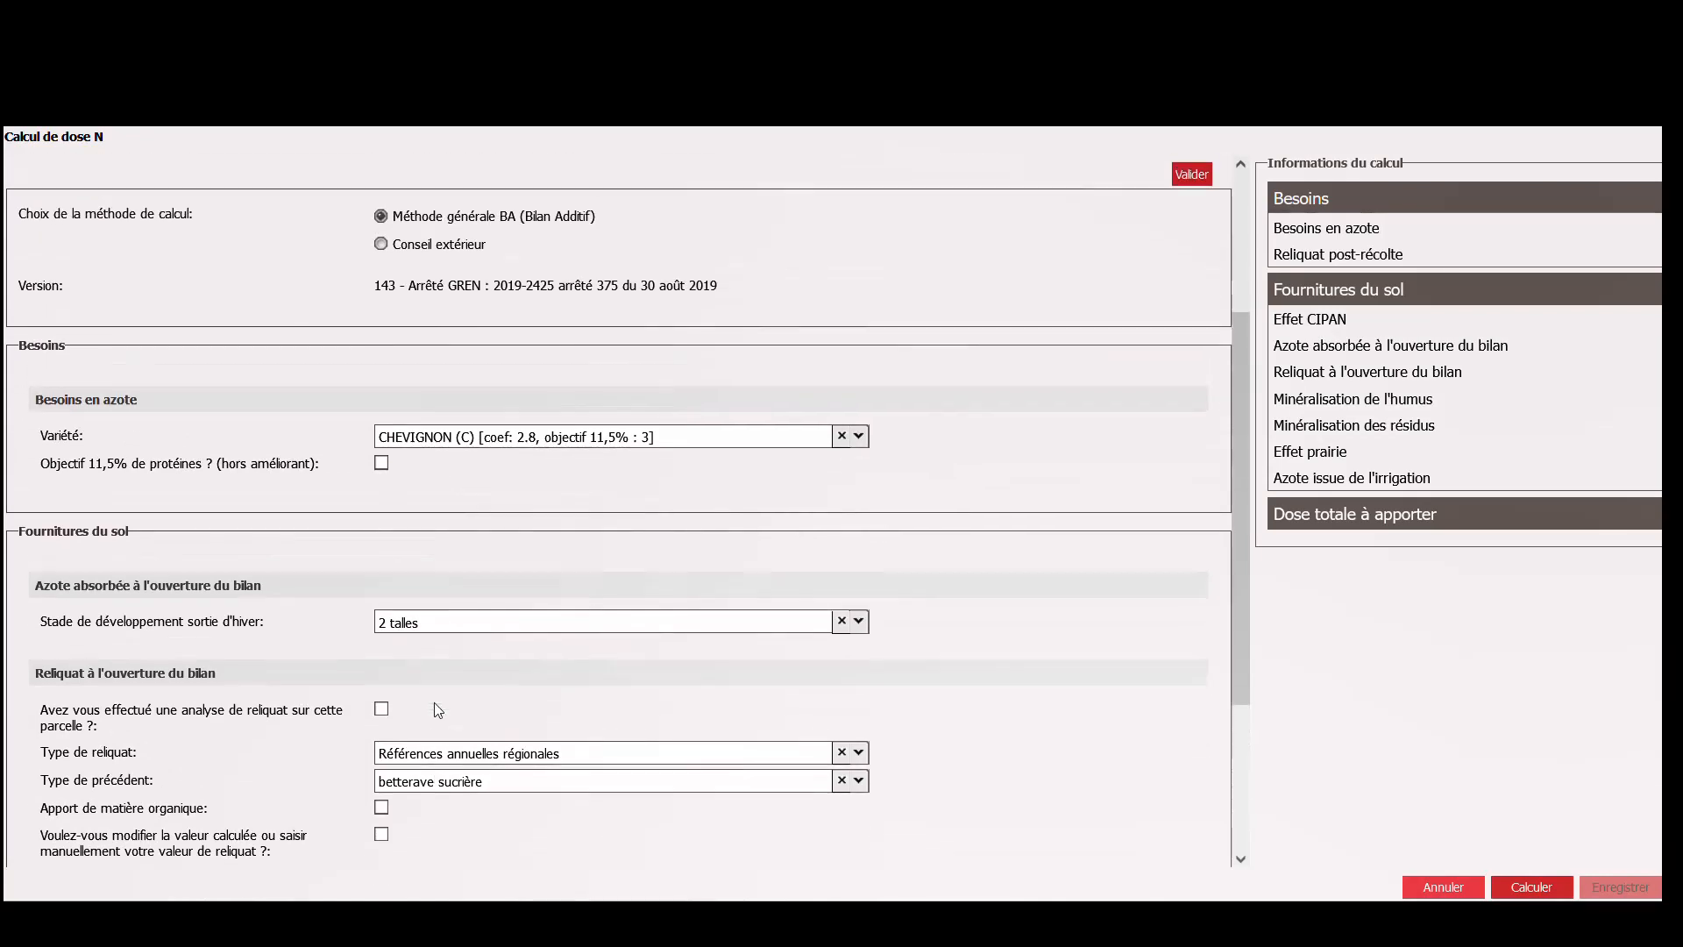
pyautogui.scroll(2, 447, 706)
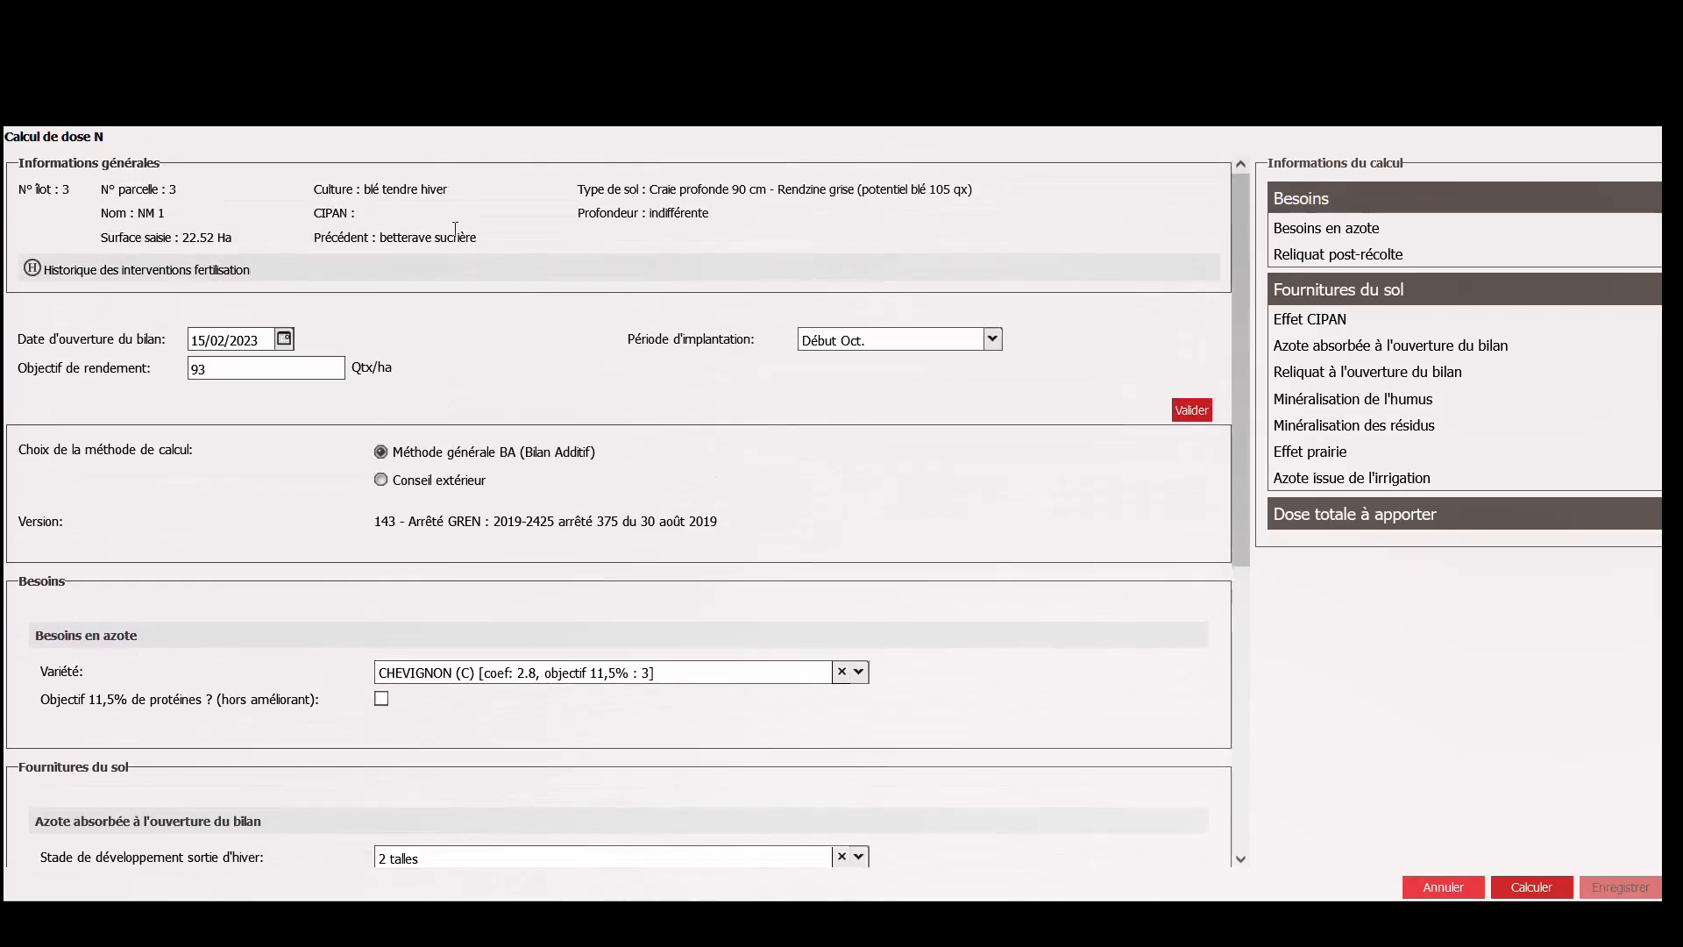
pyautogui.scroll(-3, 979, 589)
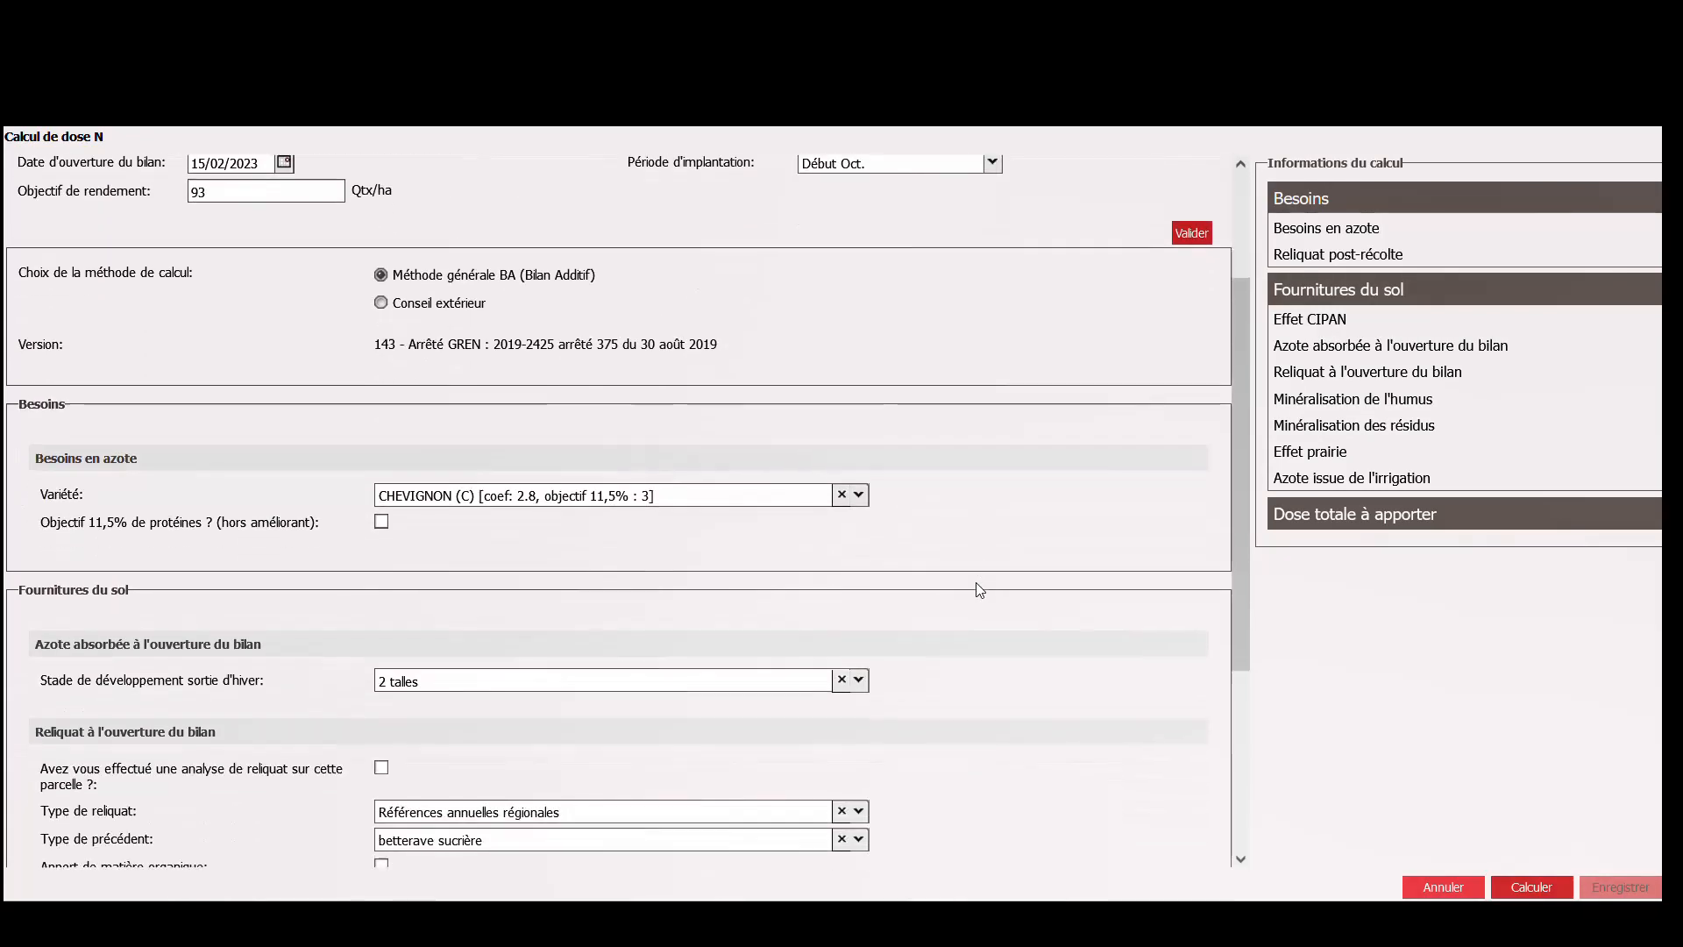
pyautogui.scroll(-4, 979, 589)
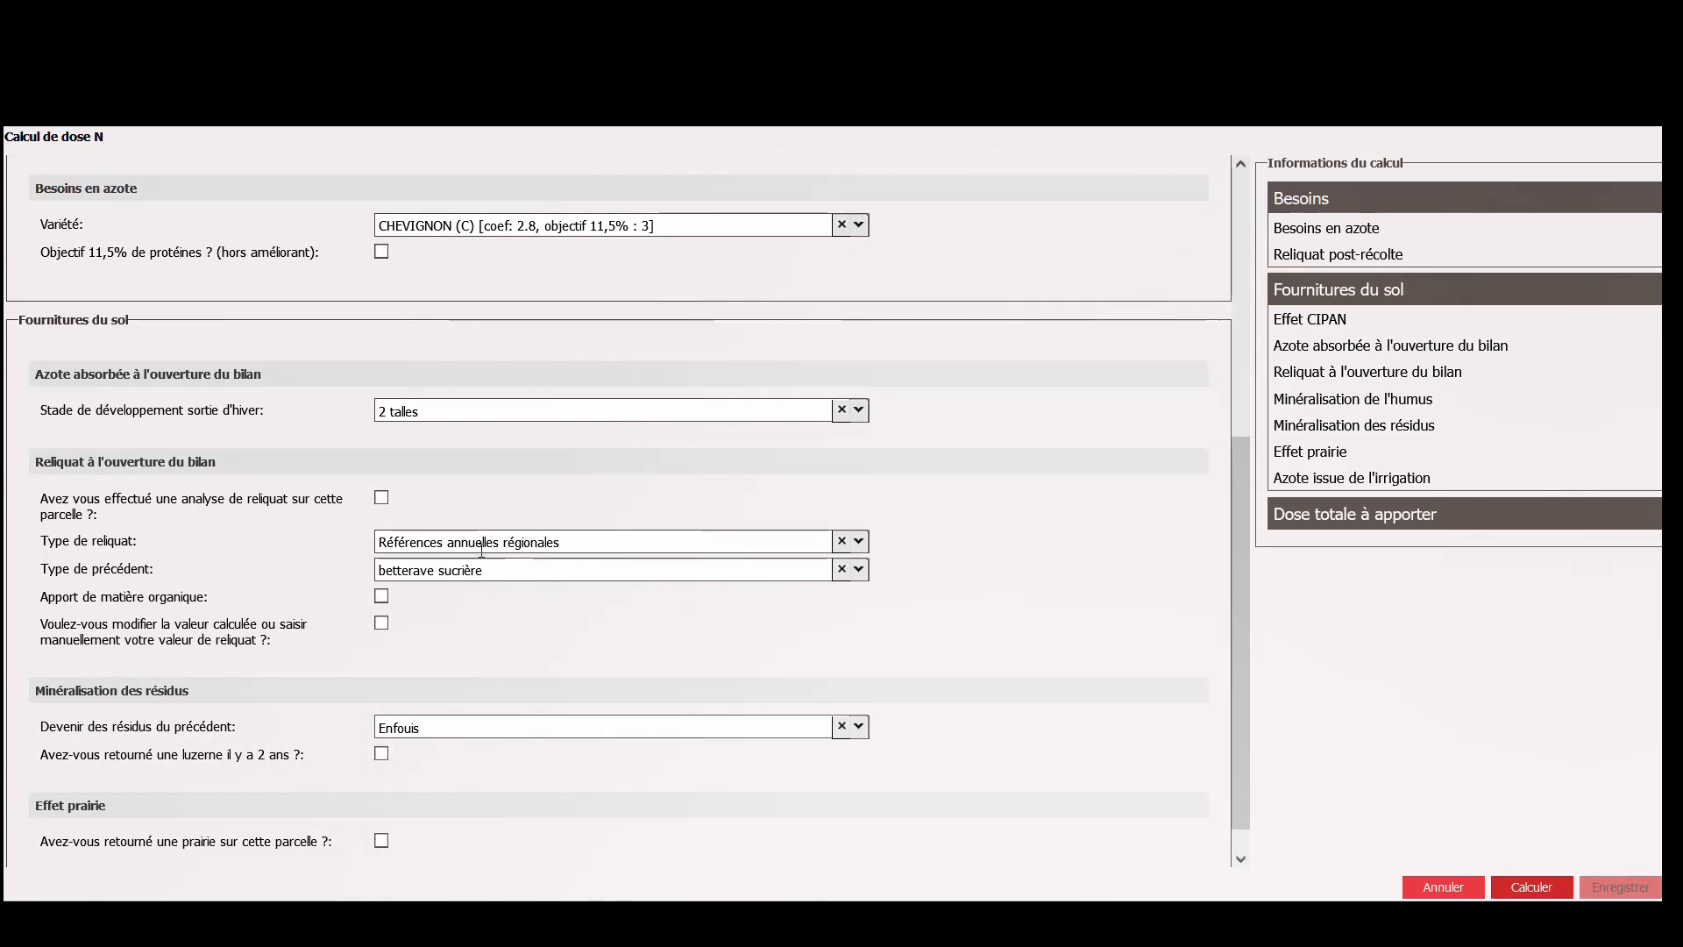
pyautogui.scroll(-1, 482, 550)
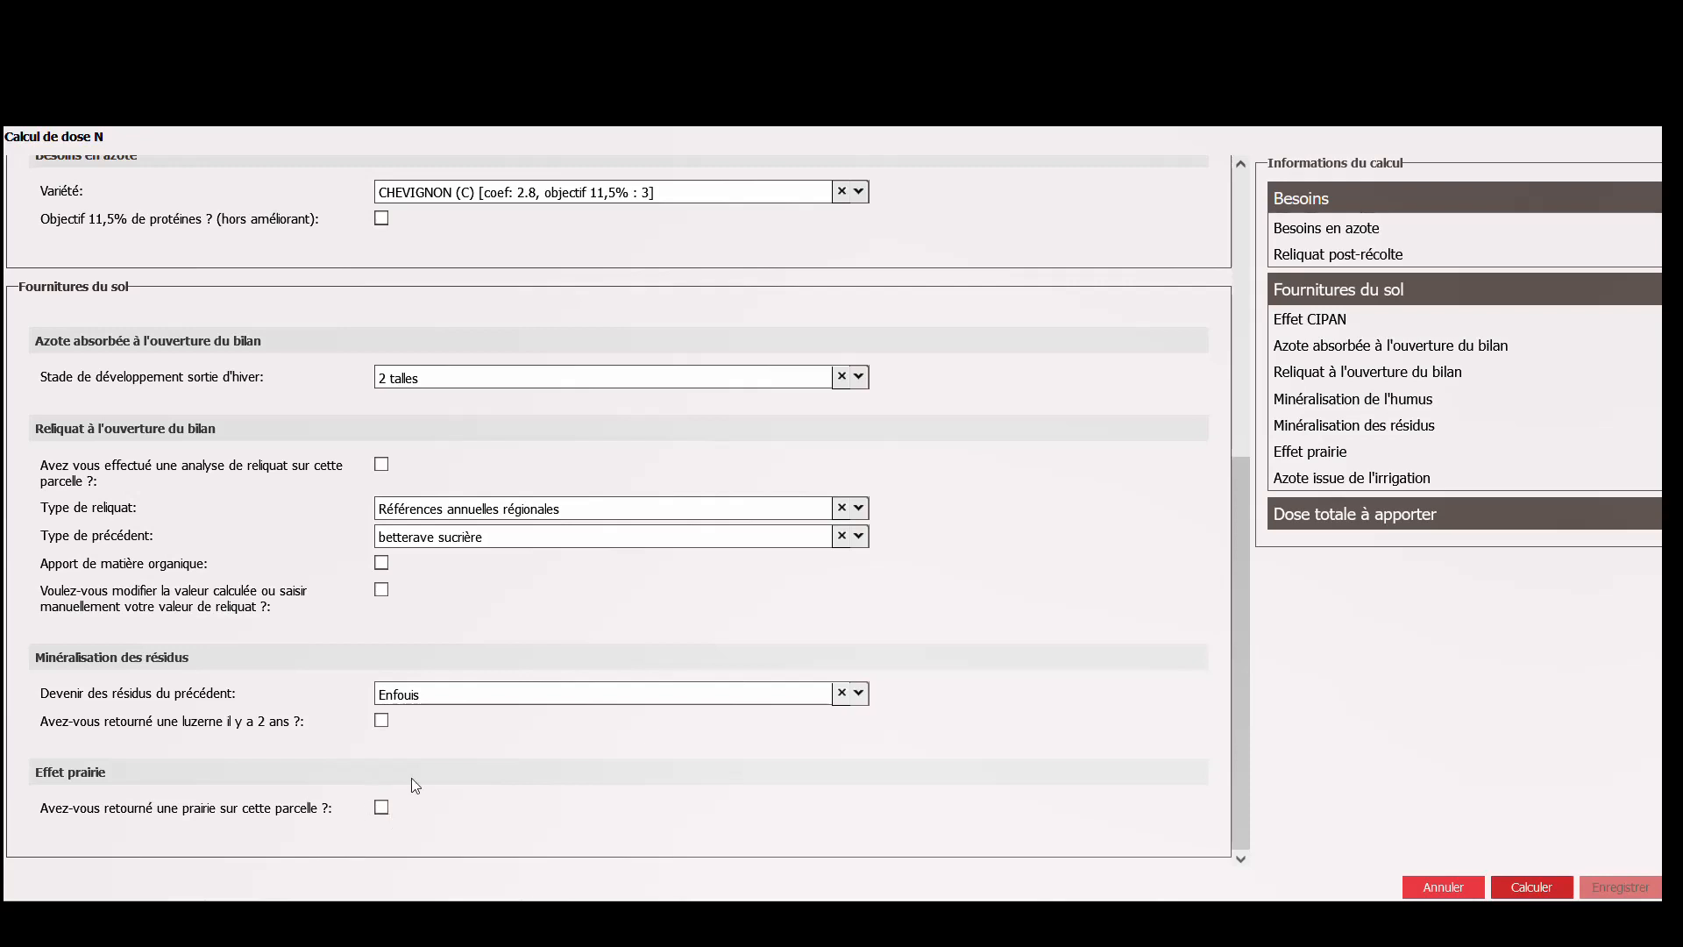
pyautogui.click(1540, 886)
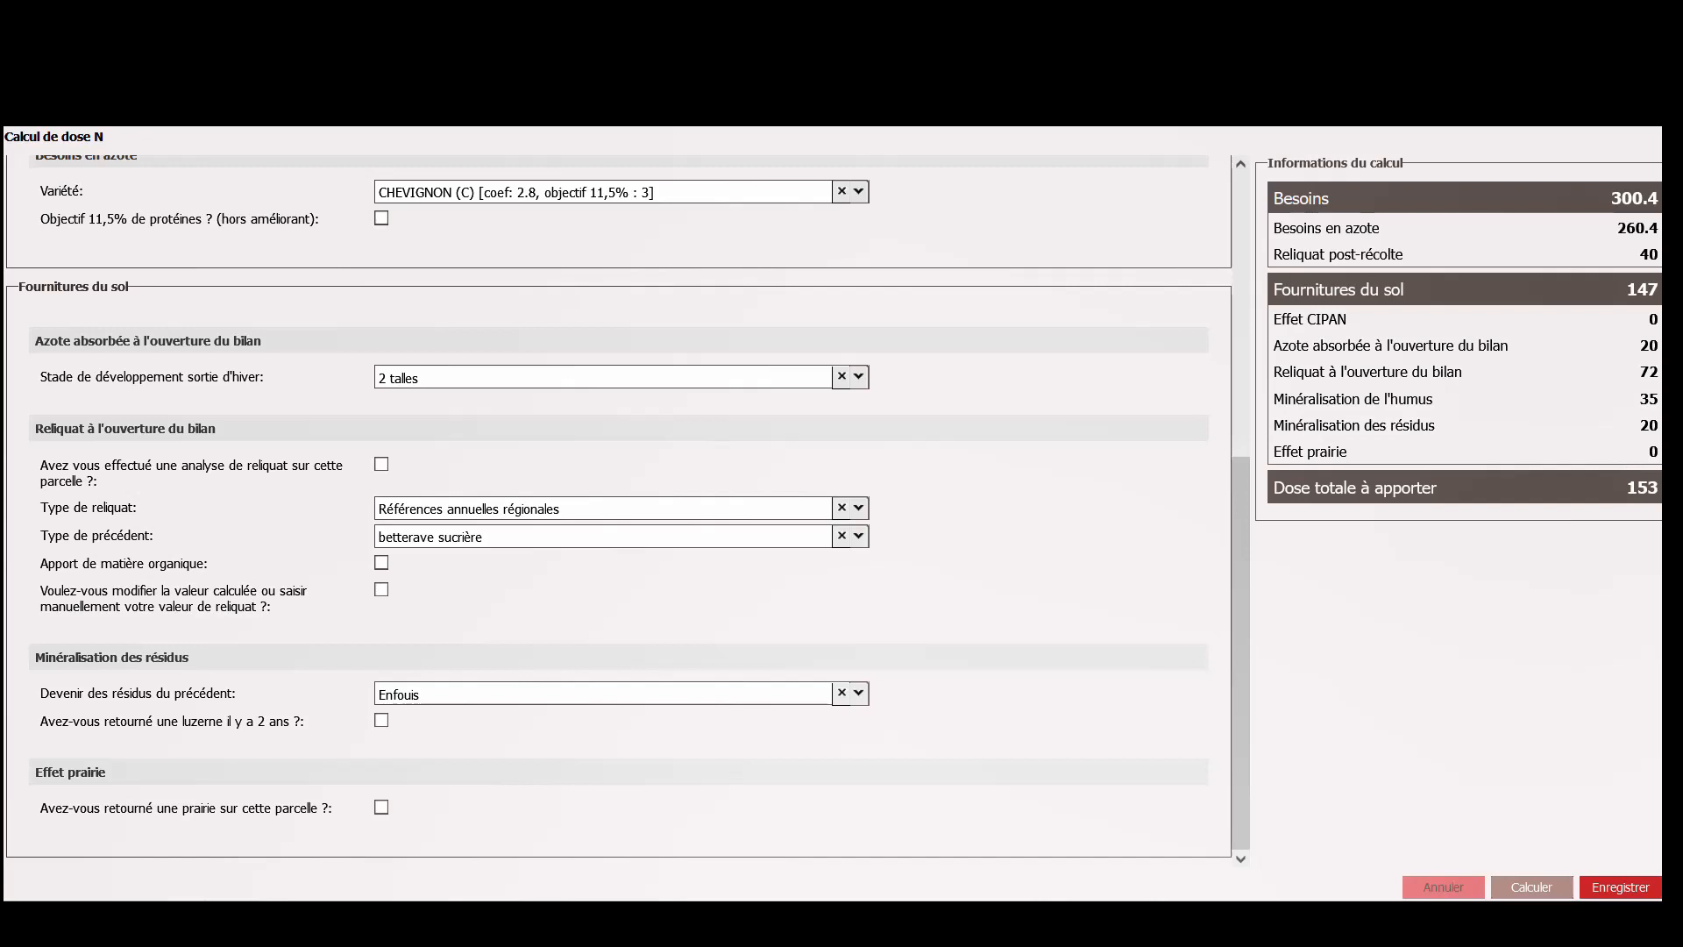
pyautogui.click(1618, 887)
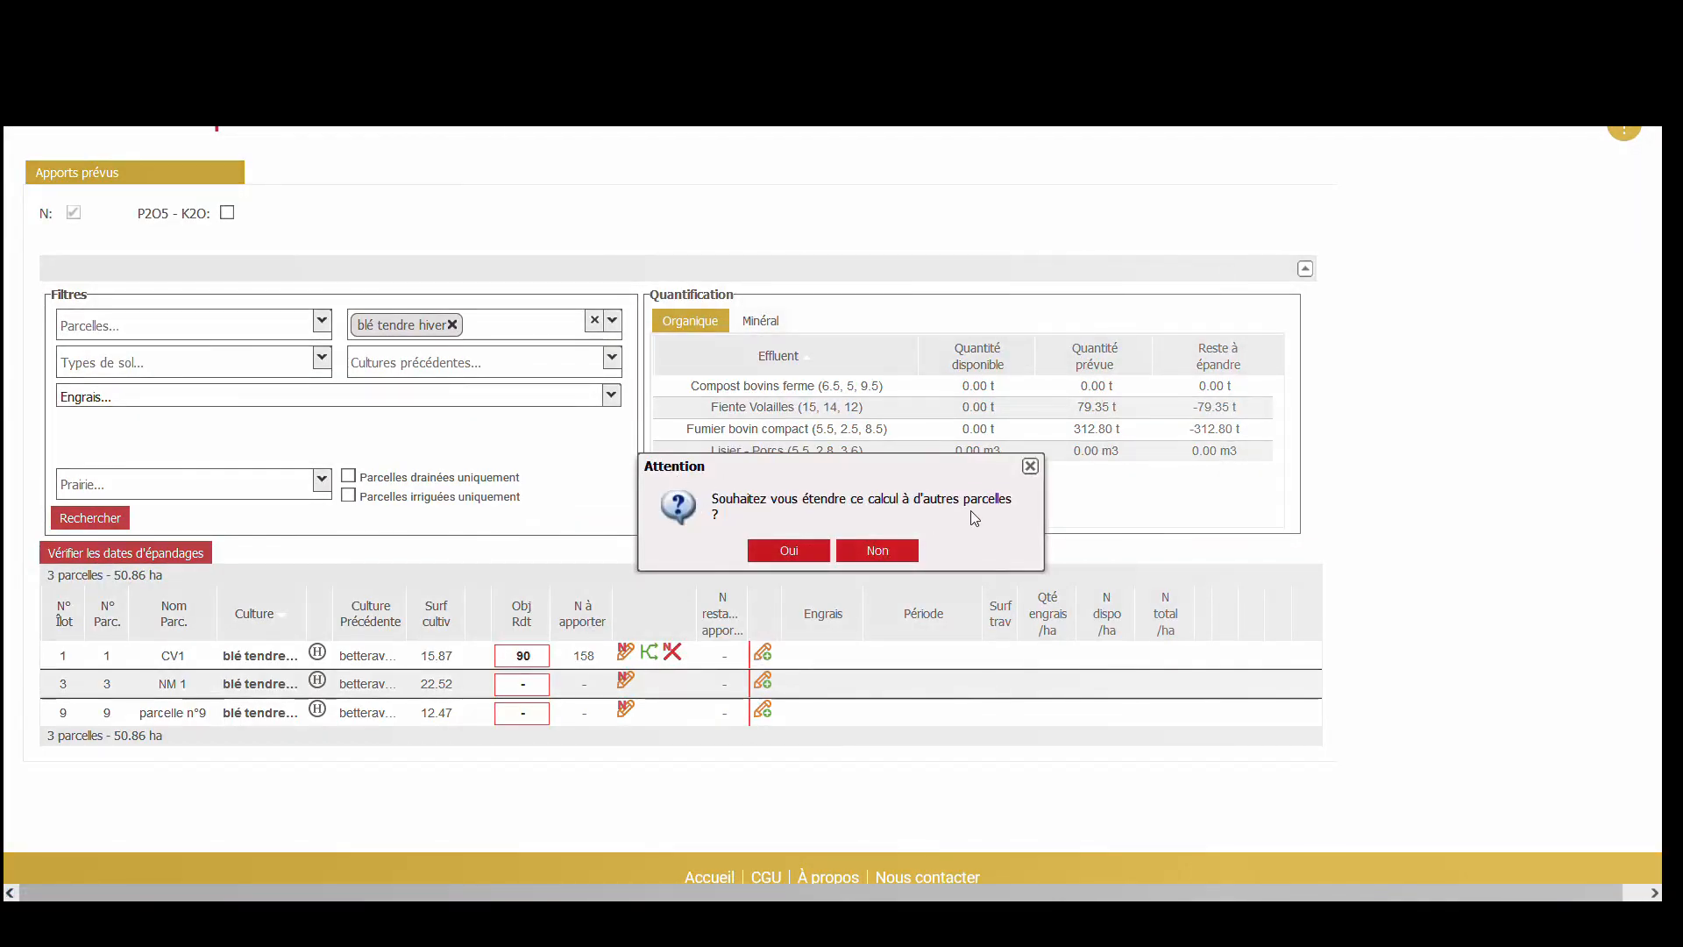
# Step: Extend the NM 1 calculation to plot CV1, applying the yield target to all plots
pyautogui.click(787, 552)
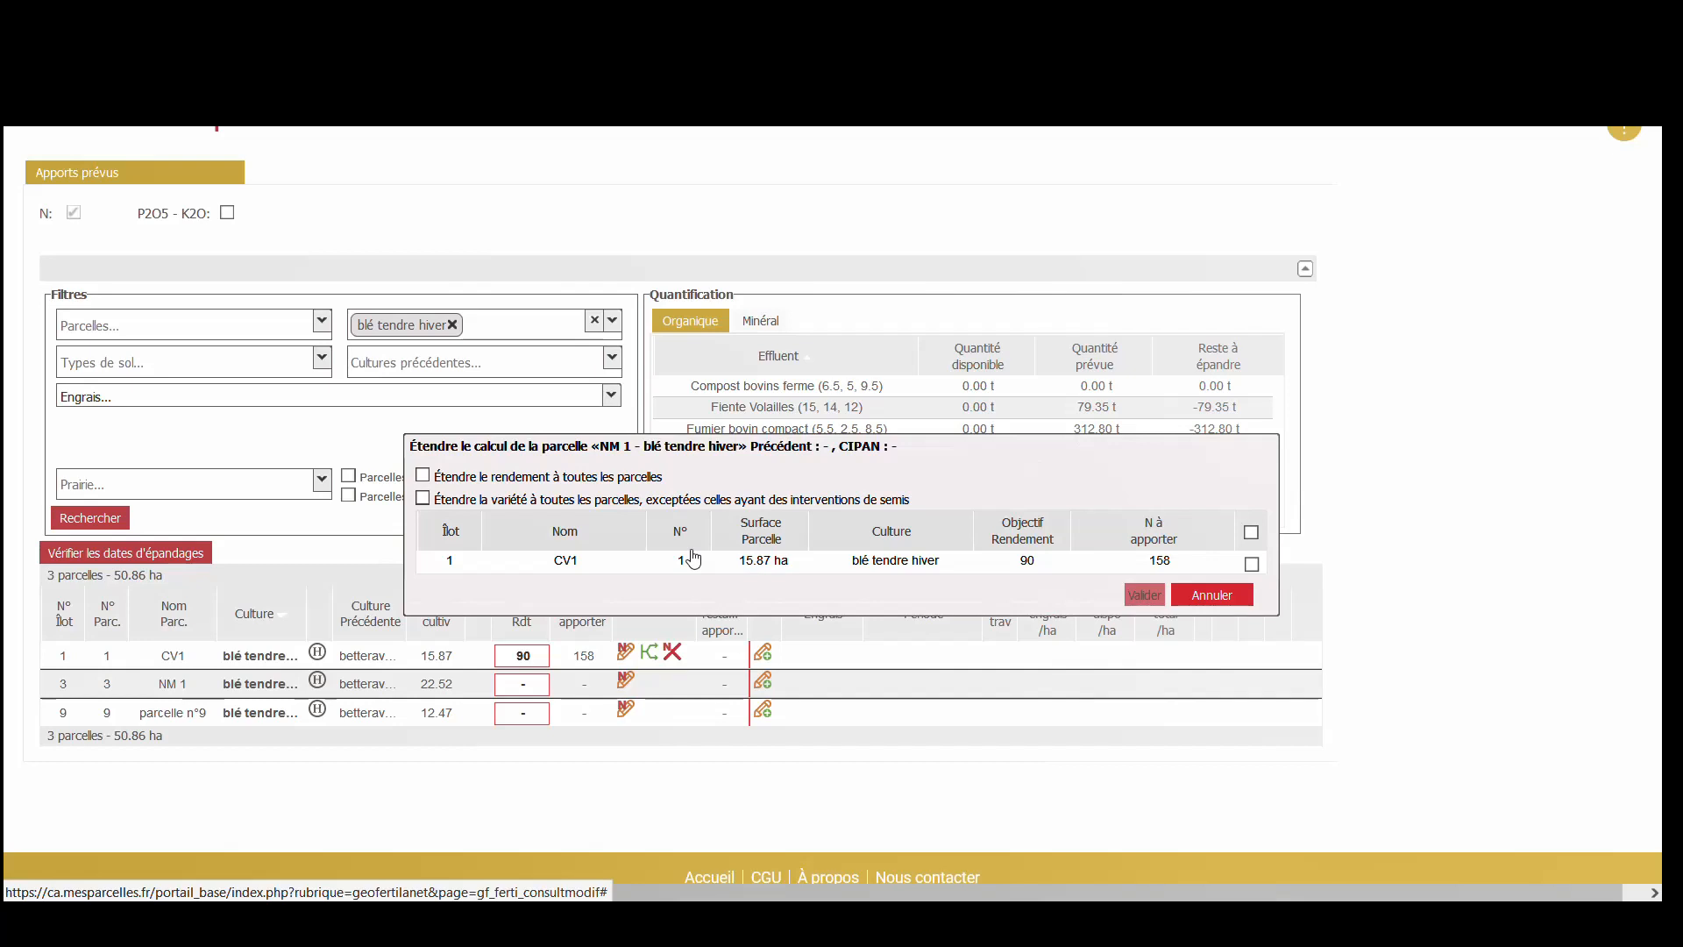
pyautogui.click(424, 476)
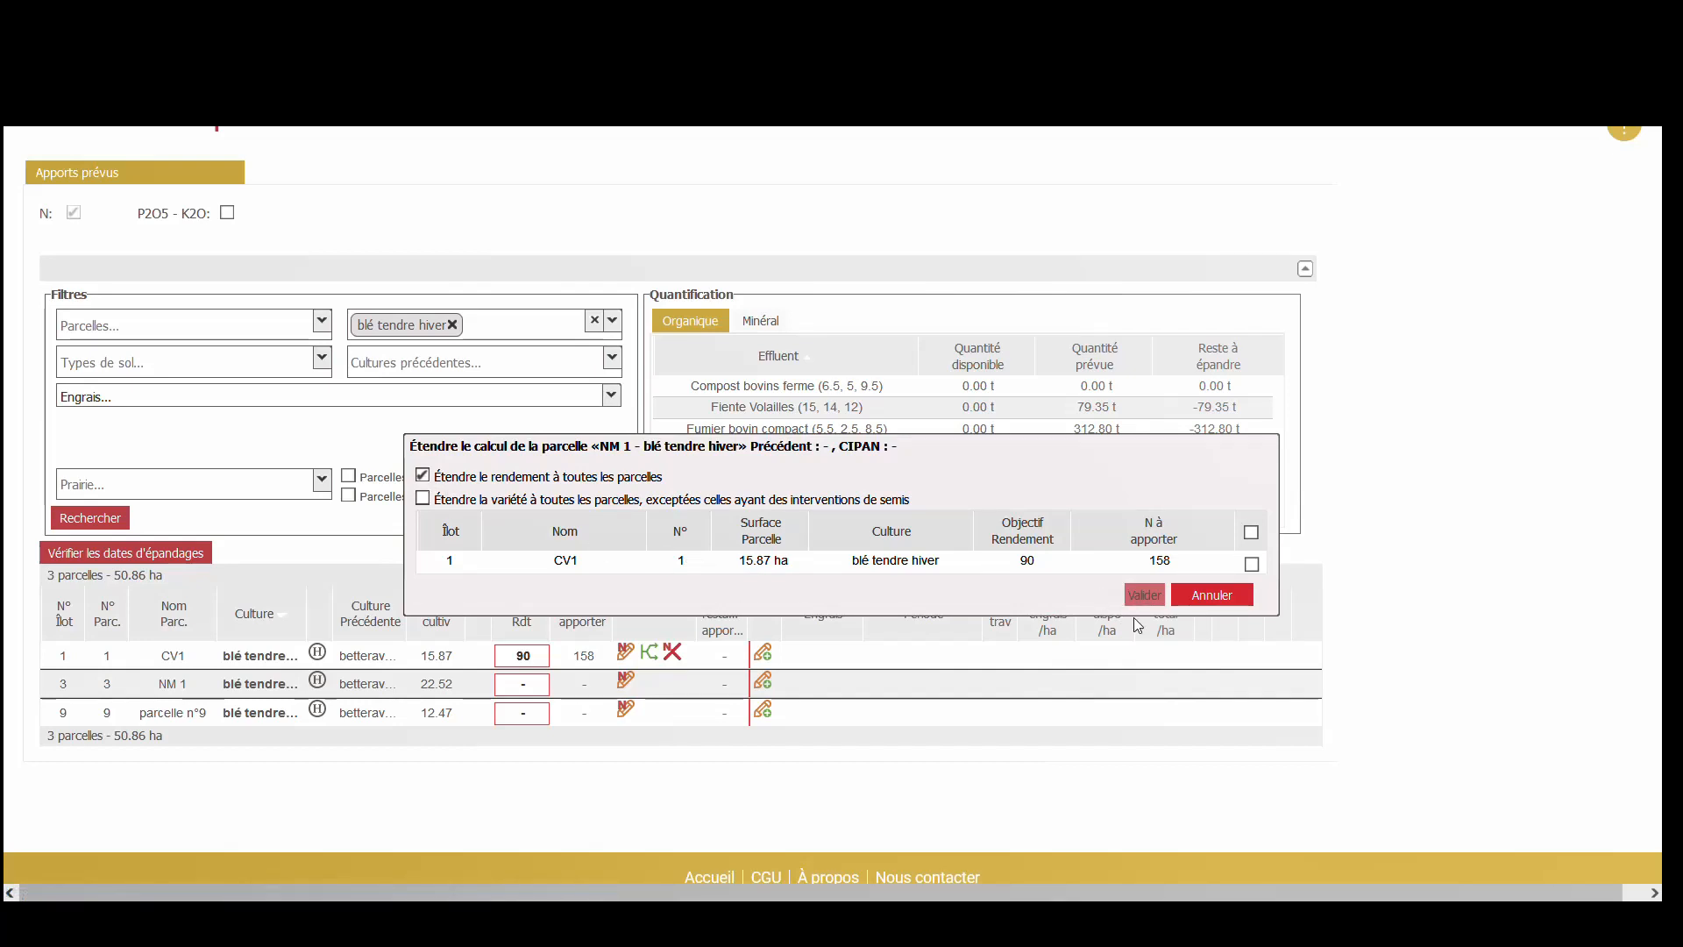
pyautogui.click(1250, 565)
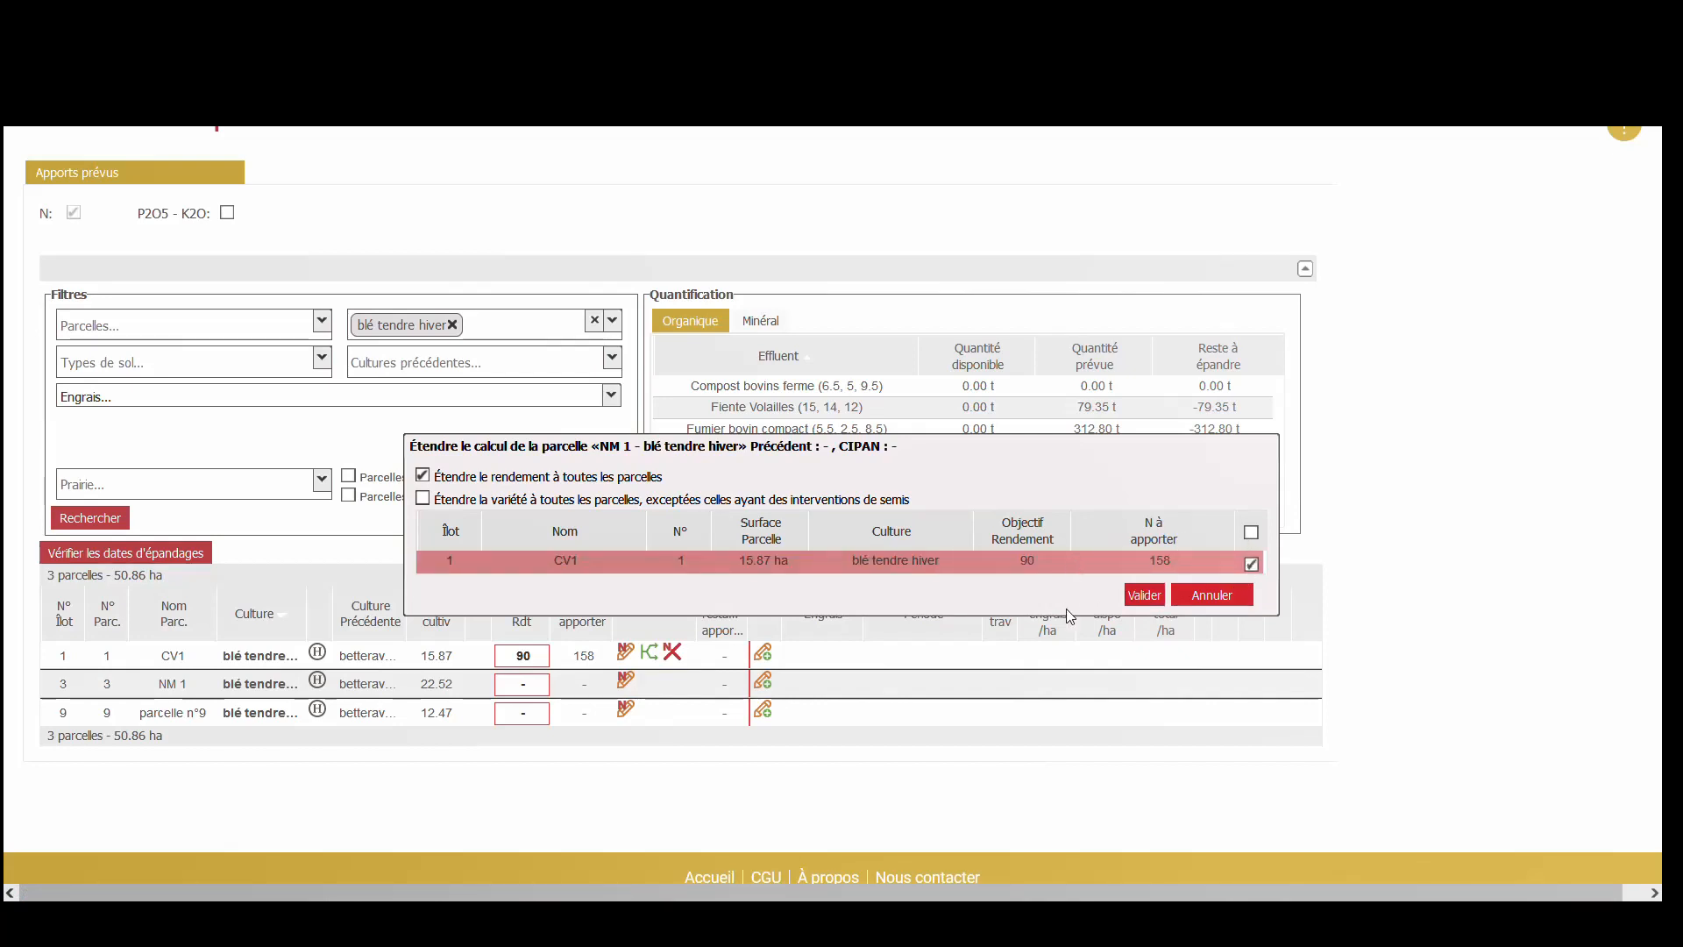
pyautogui.click(1141, 597)
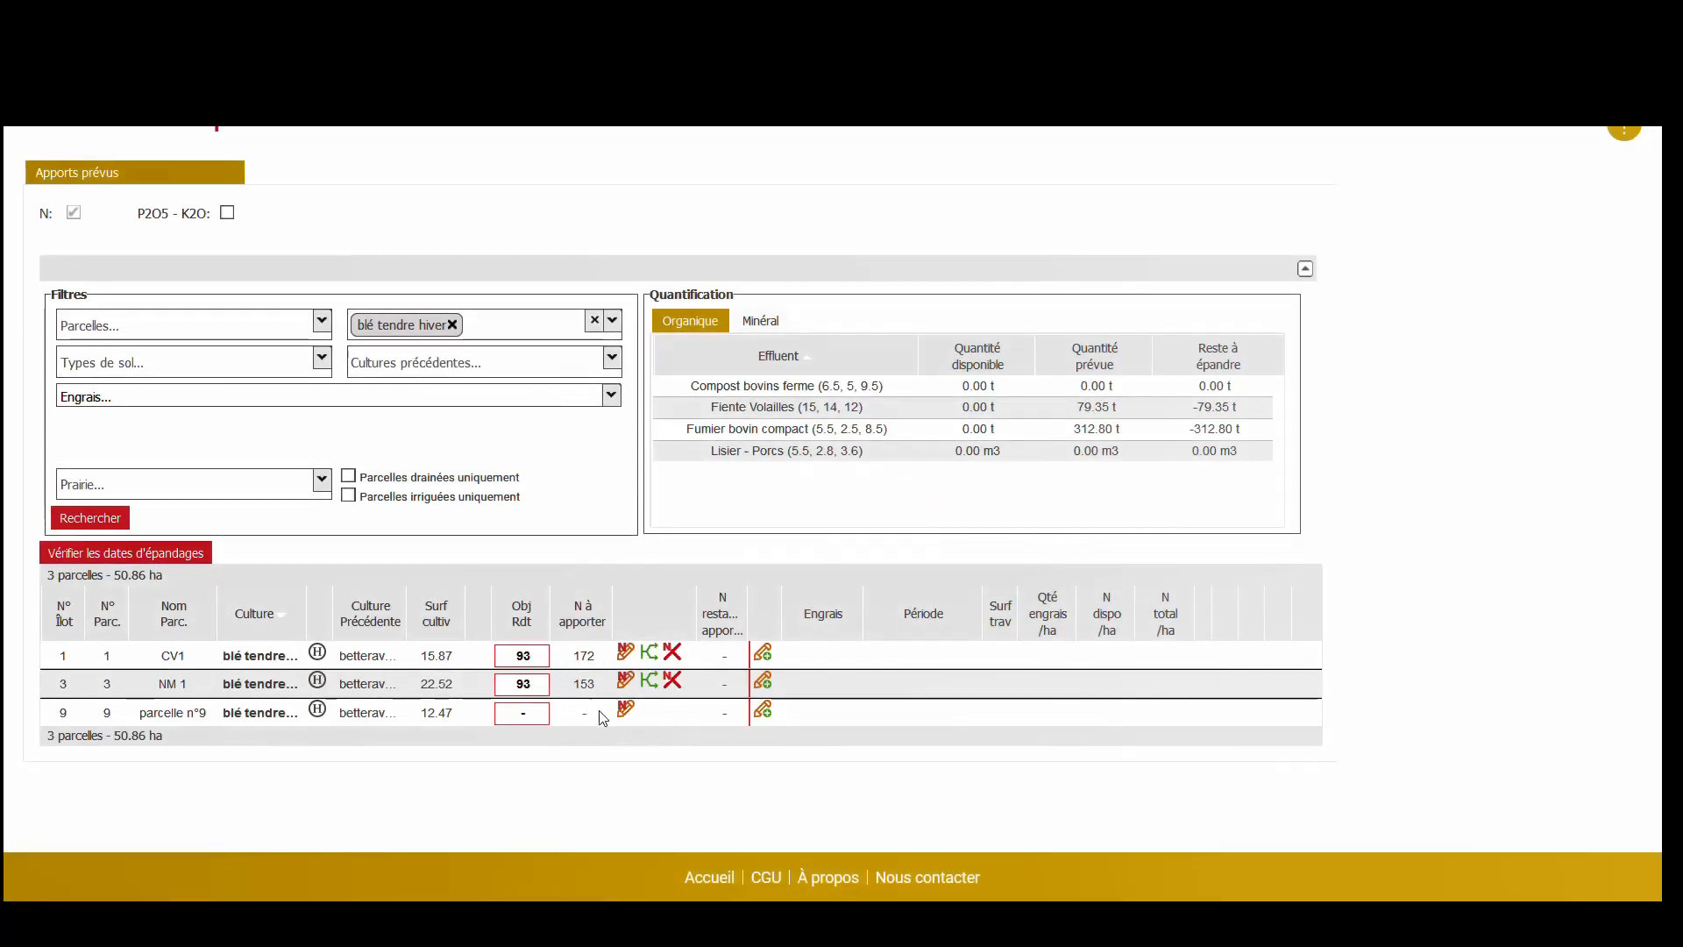
# Step: Start a planned fertiliser application for plot CV1 and set its period to 2023 - Fin Février
pyautogui.click(764, 654)
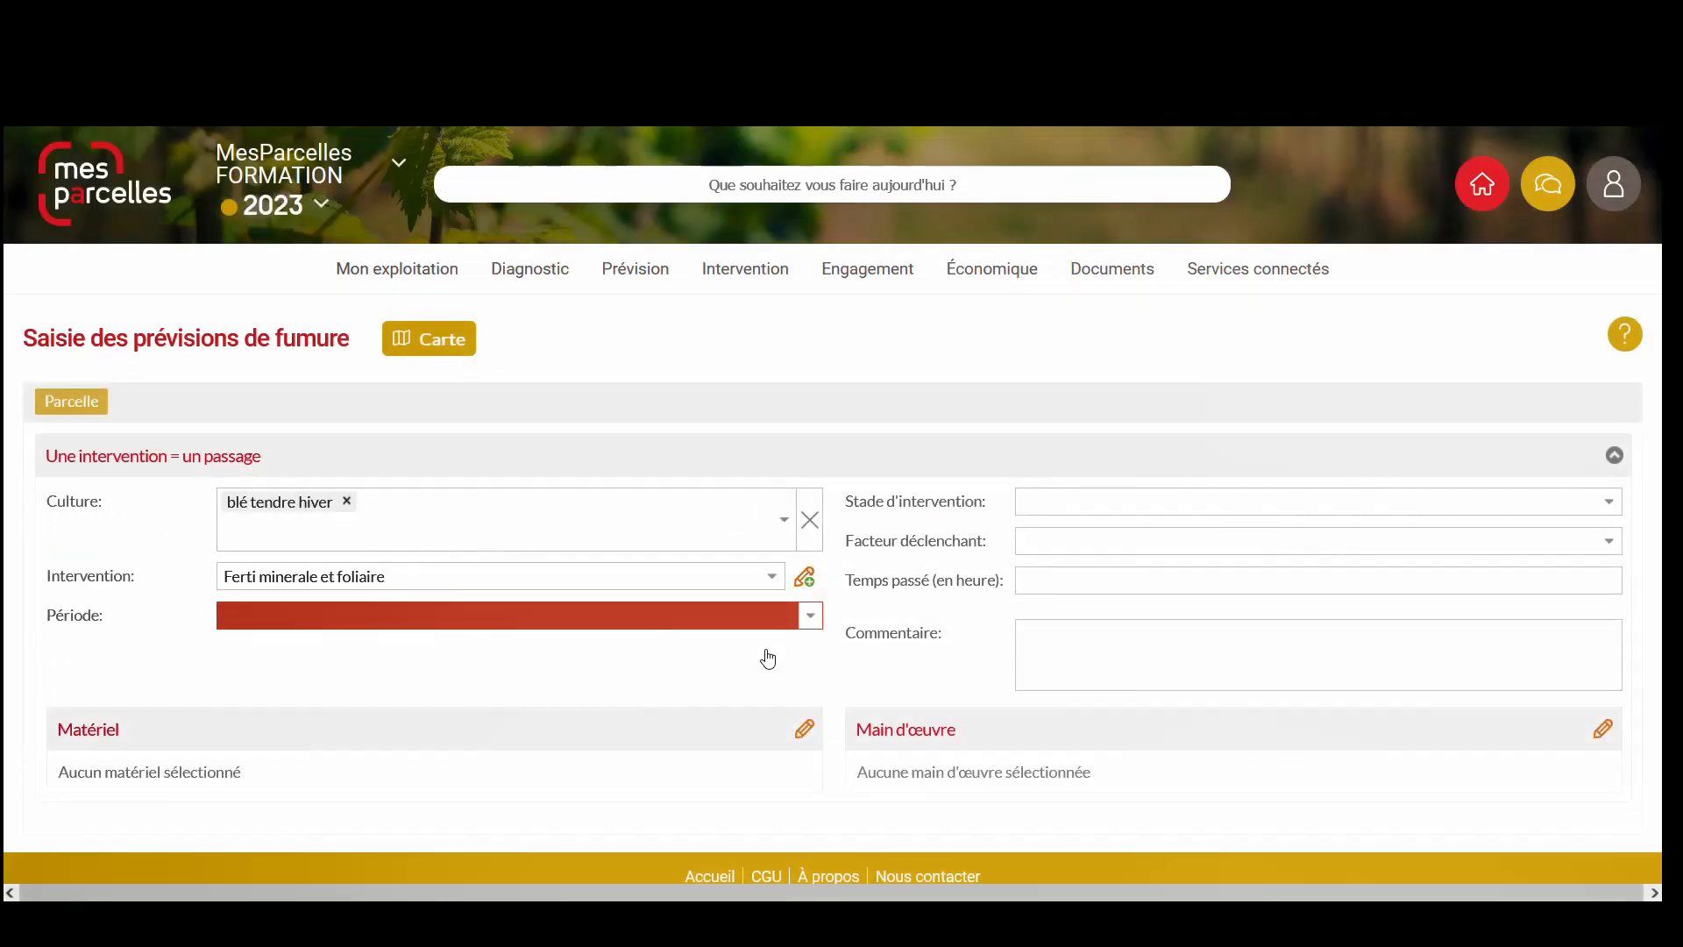
pyautogui.scroll(-1, 132, 635)
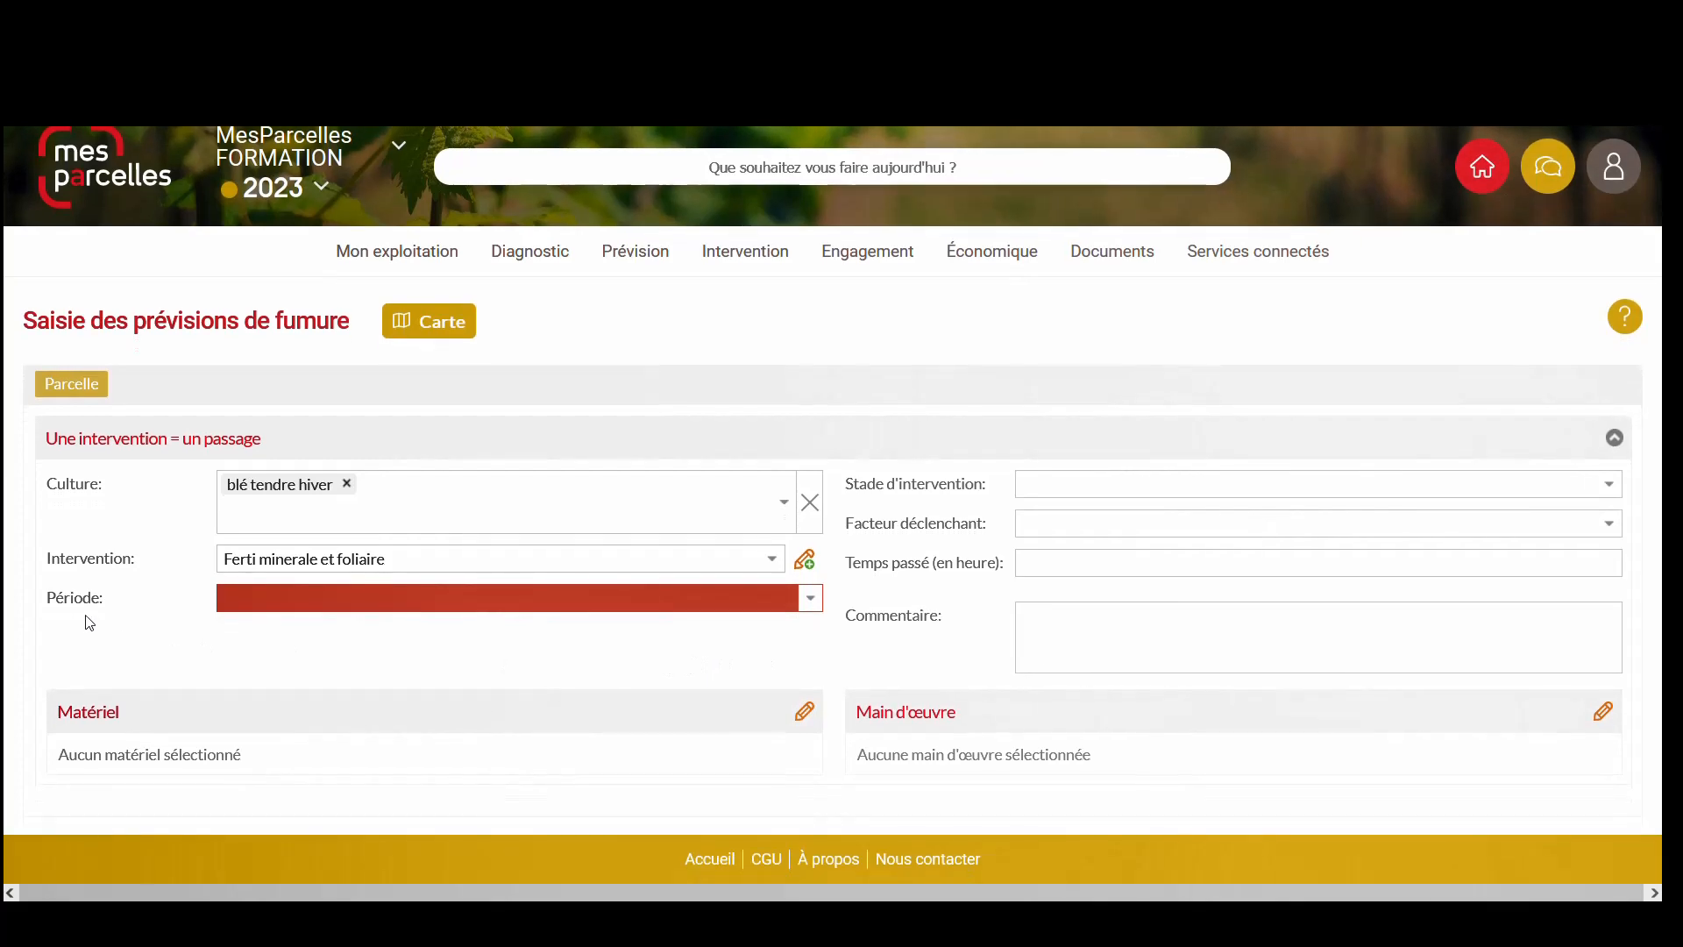
pyautogui.click(823, 604)
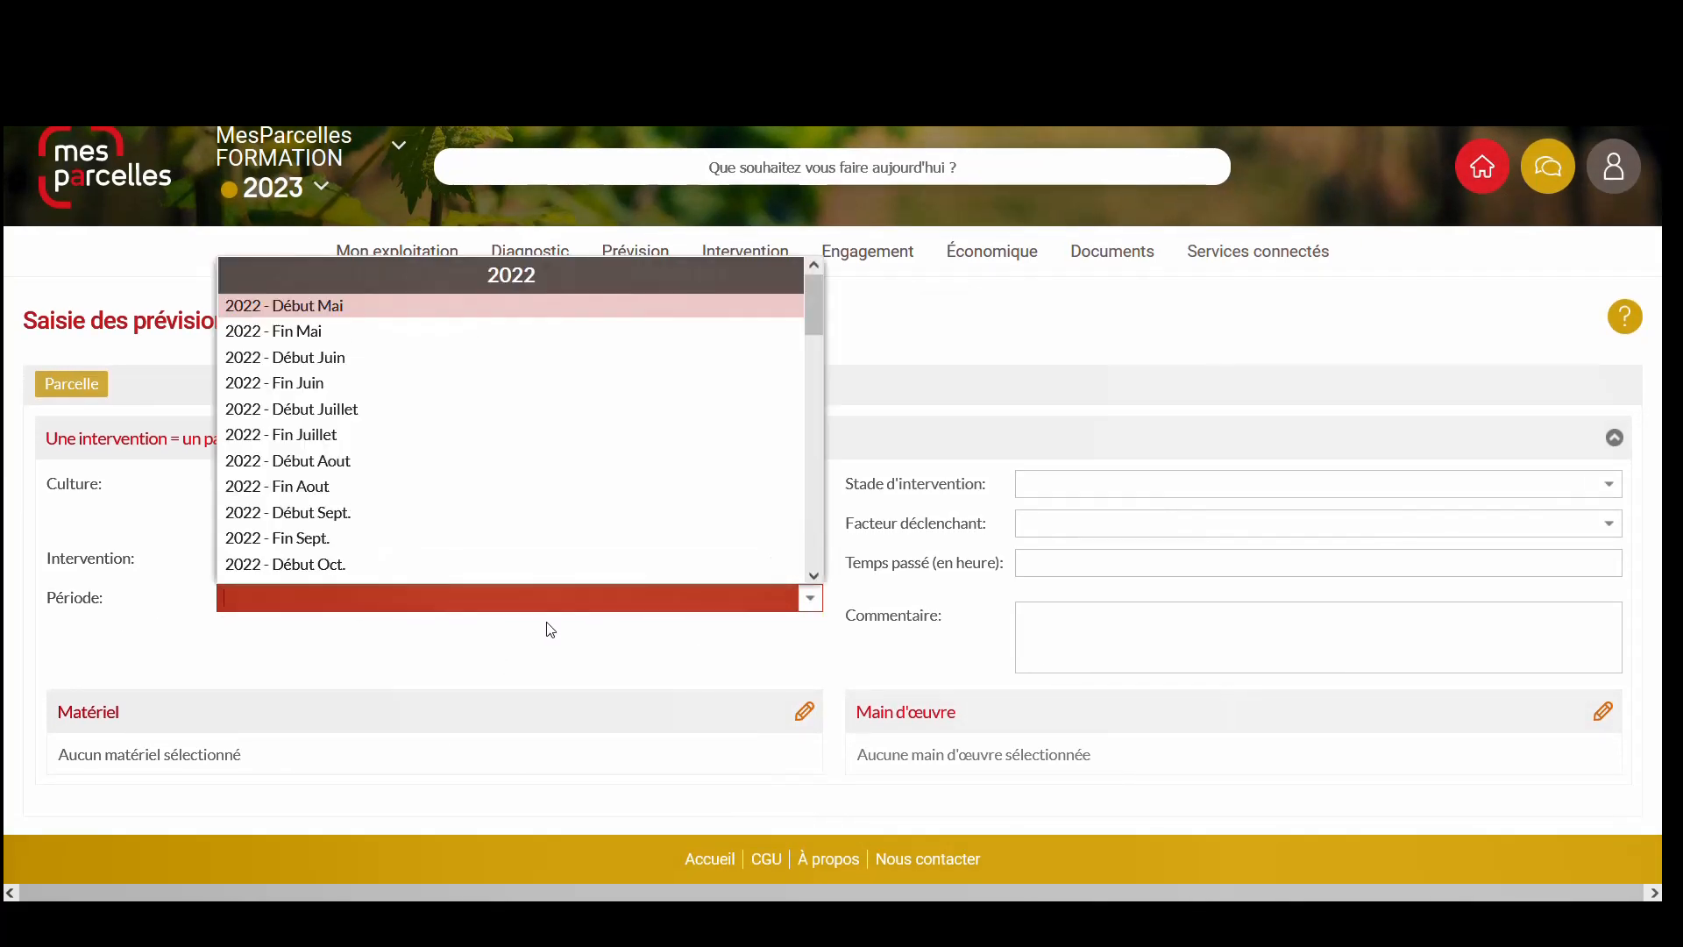
pyautogui.scroll(-5, 406, 473)
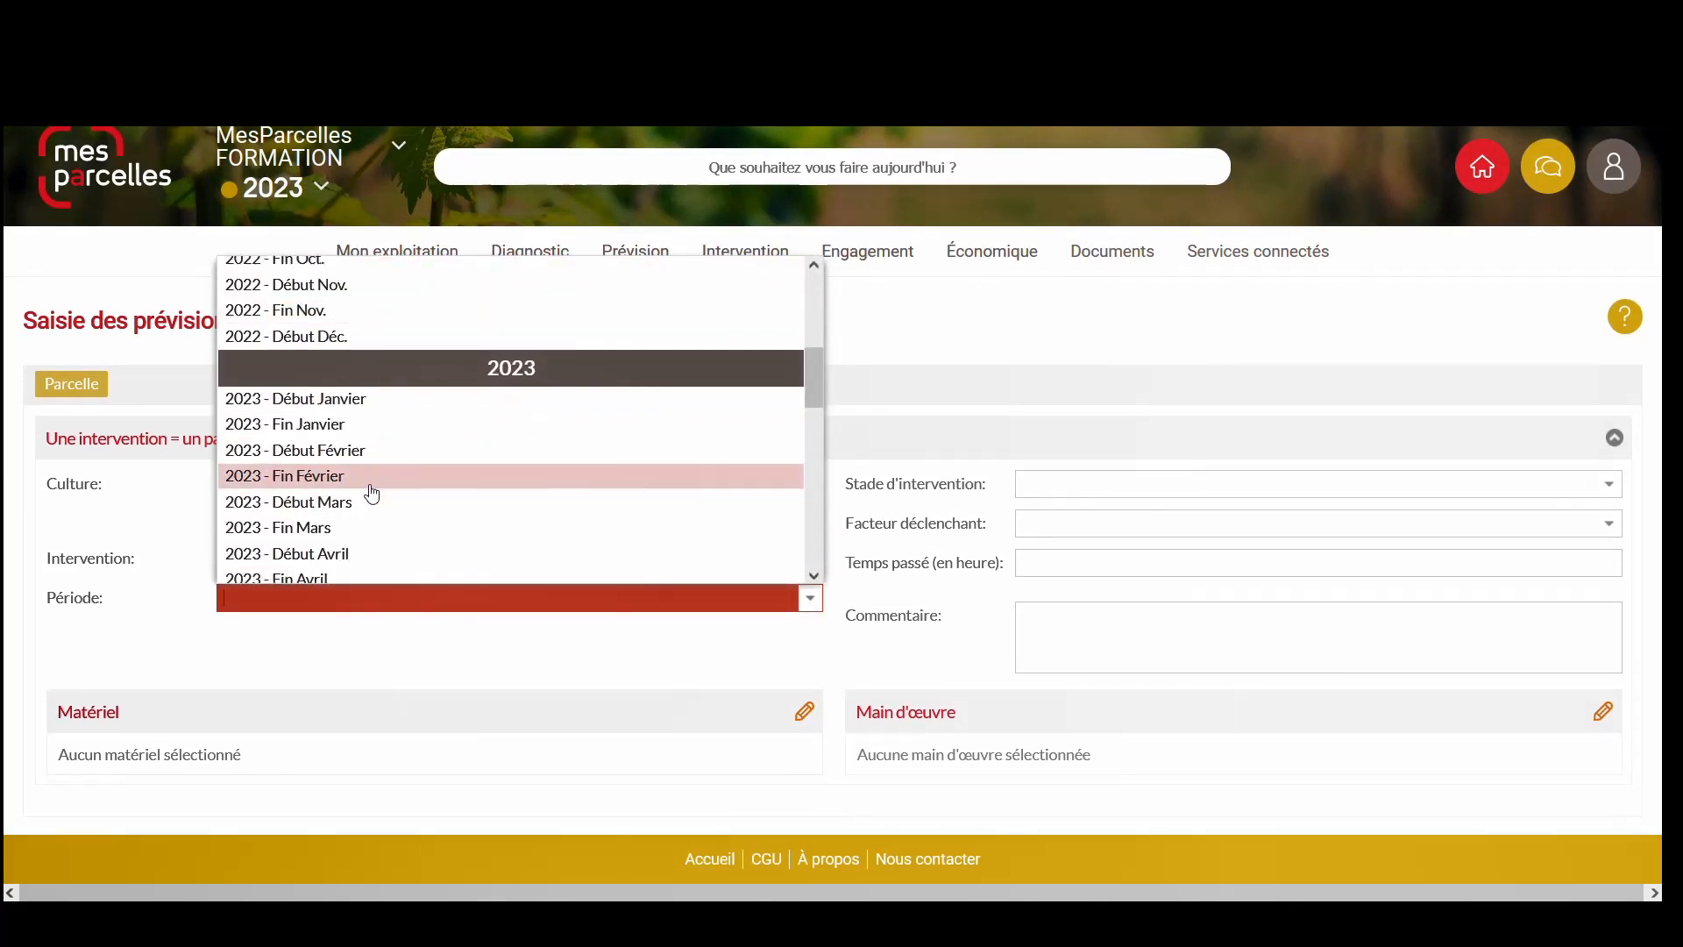
pyautogui.click(368, 486)
# Step: Add plot NM 1 to the treated plots alongside CV1 and validate the plot selection
pyautogui.scroll(-3, 561, 631)
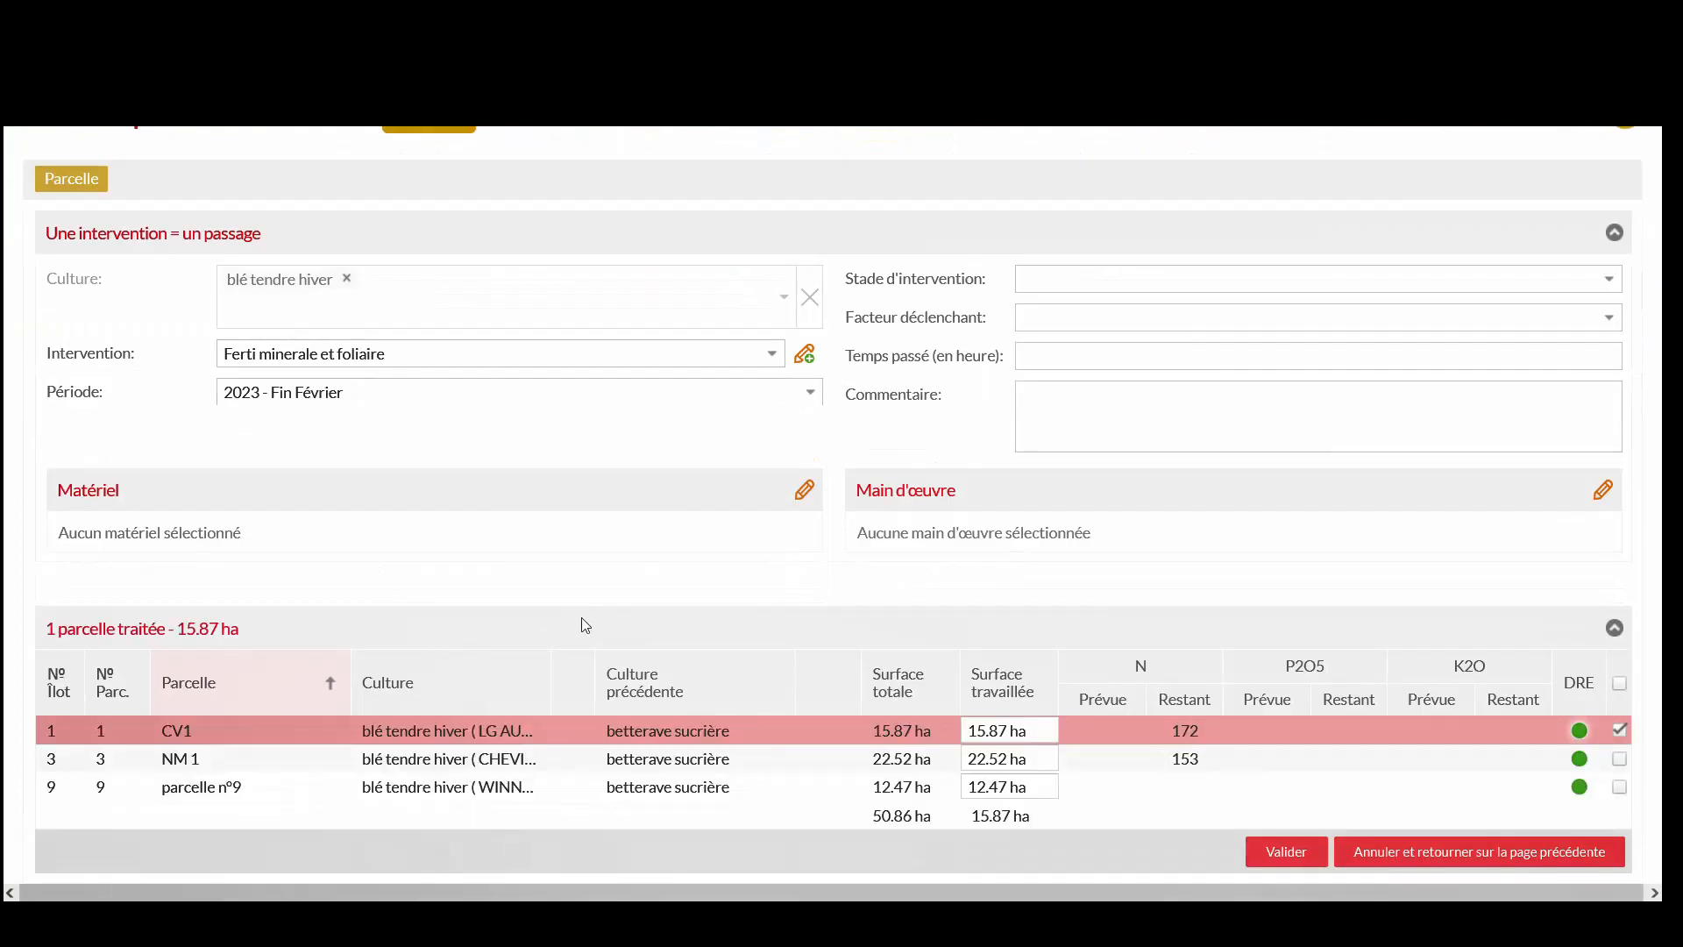
pyautogui.click(1280, 754)
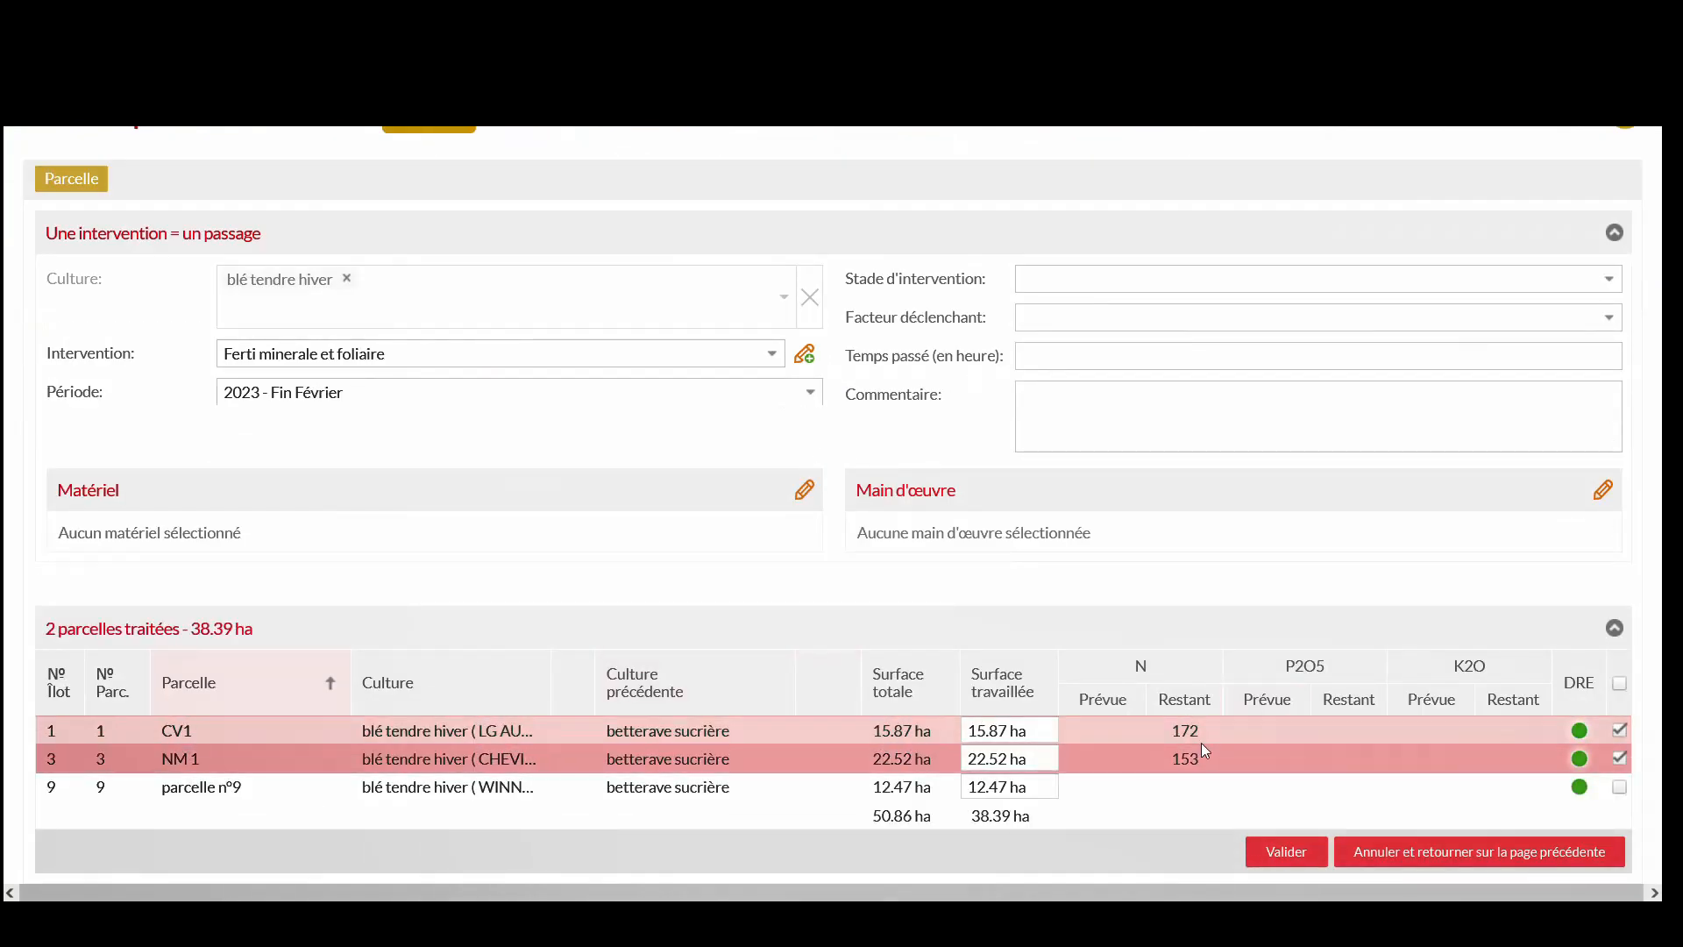
pyautogui.scroll(-2, 1202, 747)
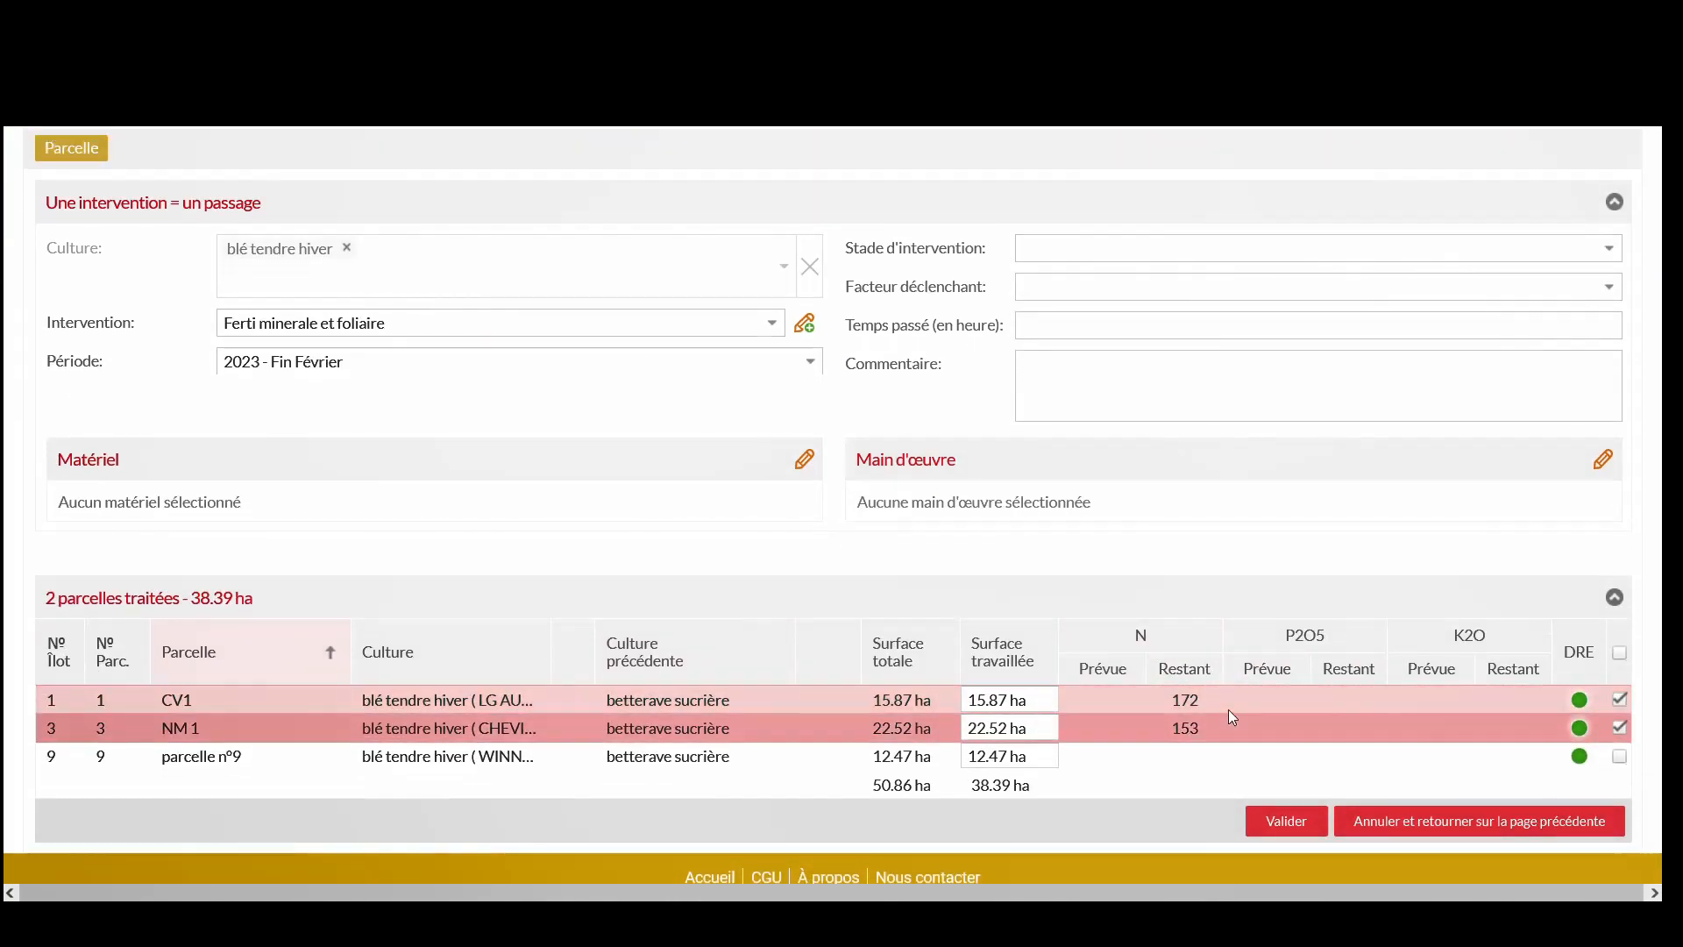
pyautogui.click(1287, 821)
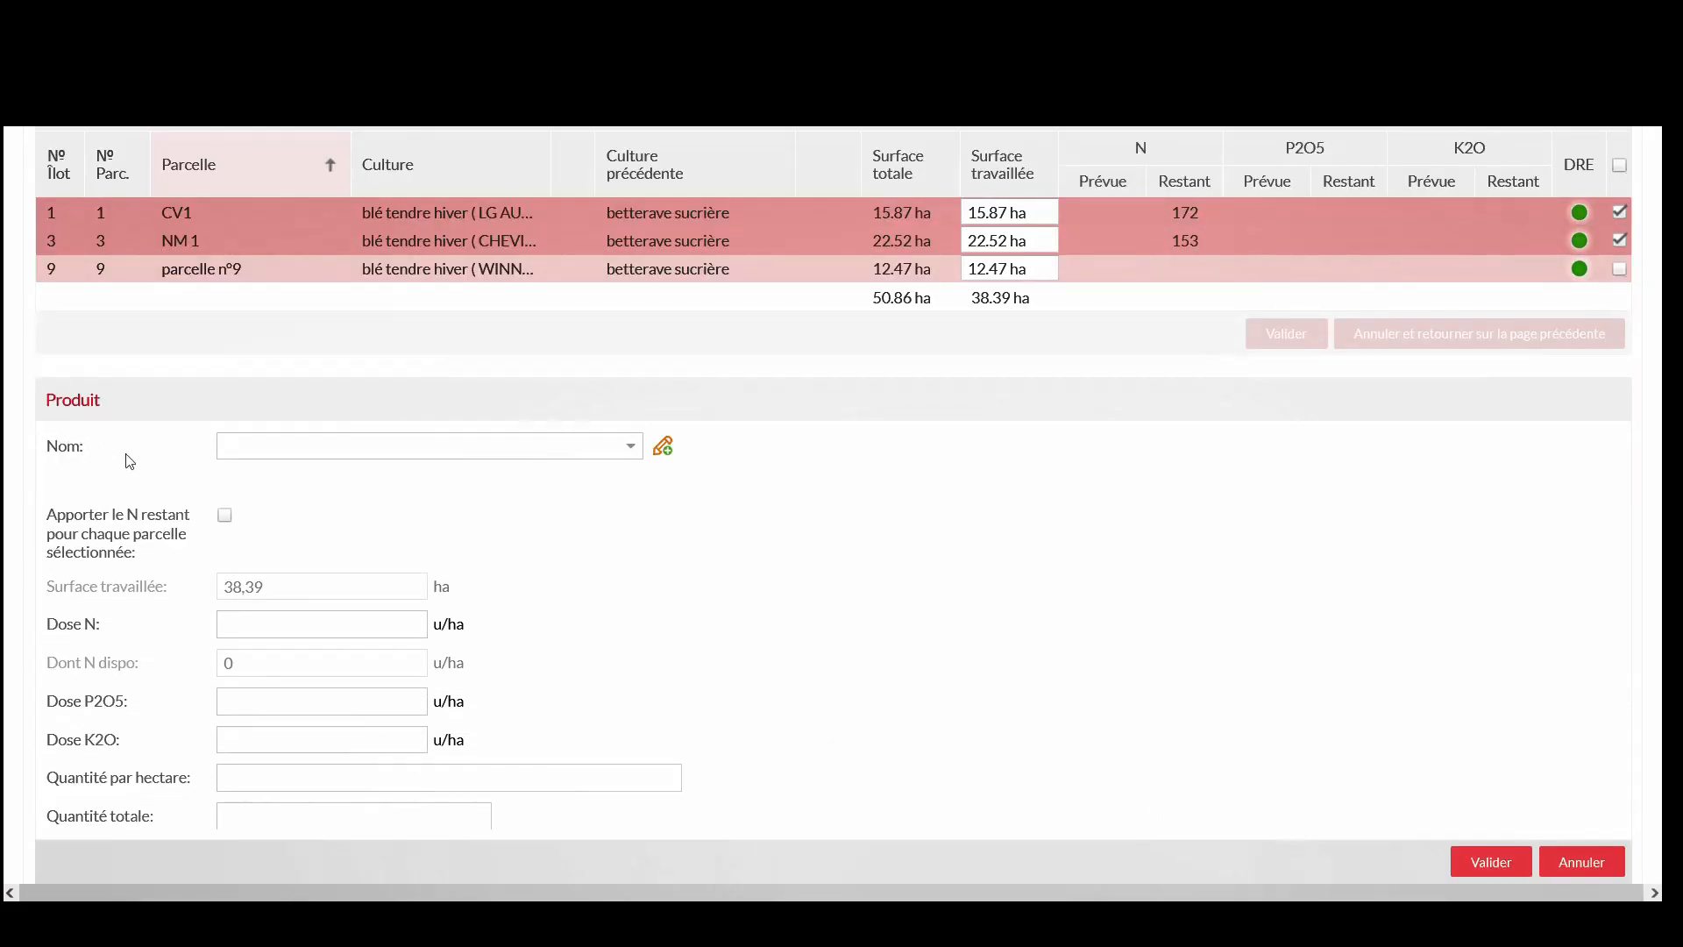
# Step: Choose Solution Liquide N 26-14S as the product for the late February application
pyautogui.click(635, 452)
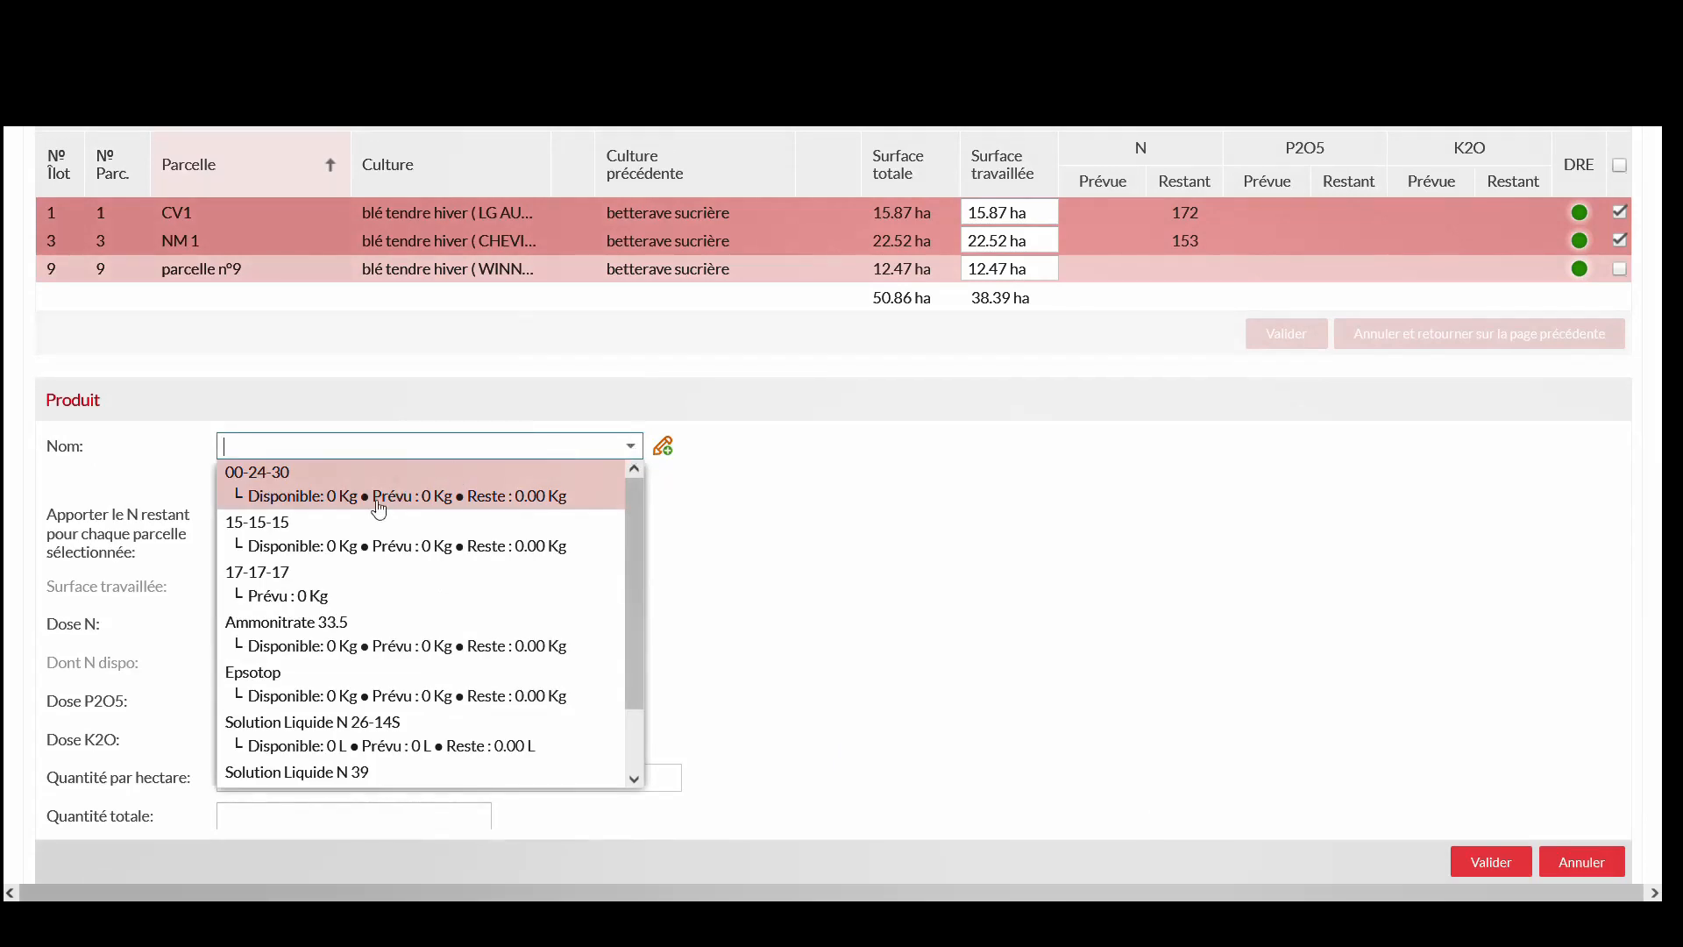
pyautogui.scroll(-1, 367, 729)
pyautogui.scroll(-1, 367, 729)
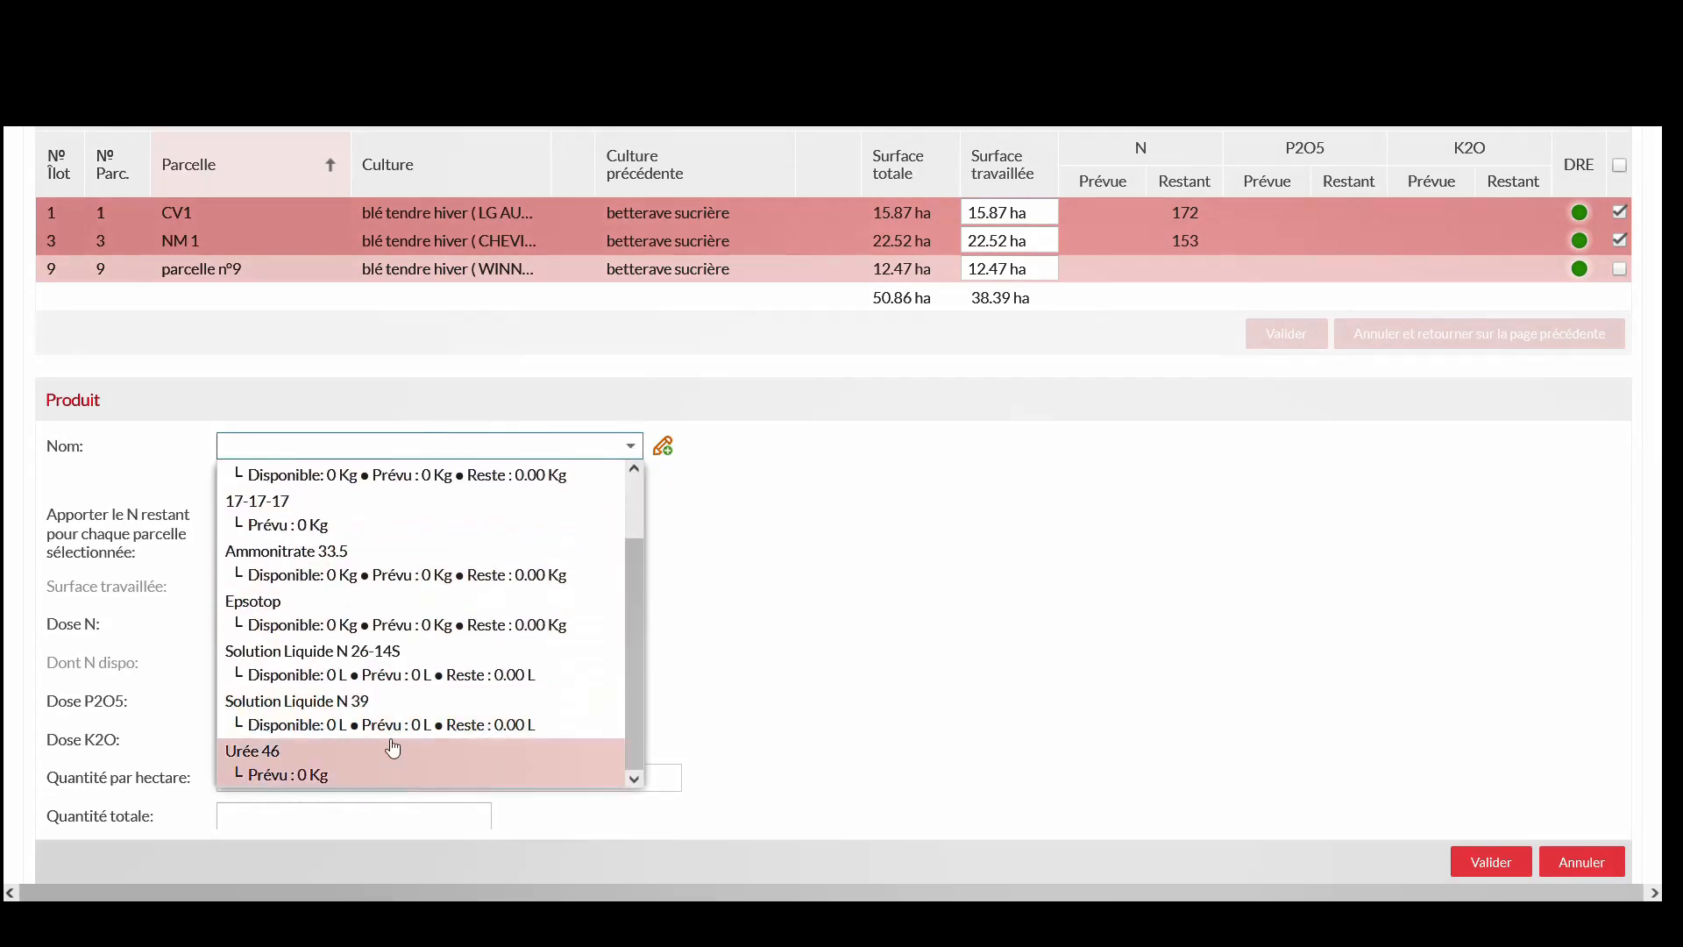
pyautogui.click(386, 683)
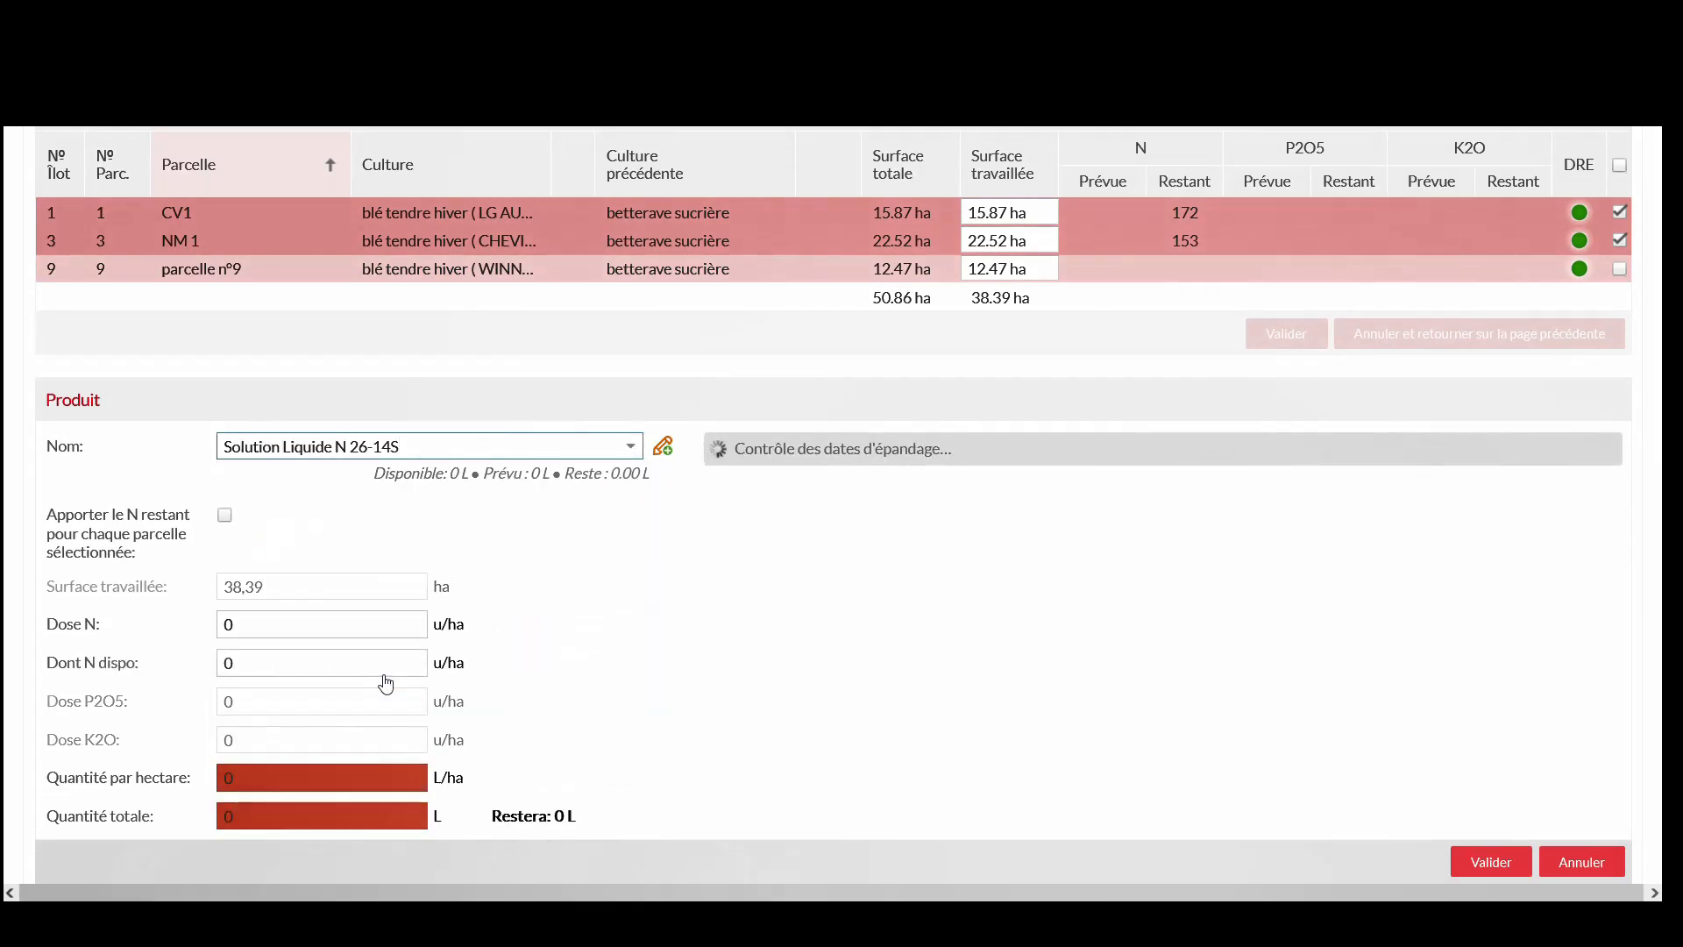
# Step: Try a quantity of 200 L/ha for the Solution Liquide N 26-14S application
pyautogui.click(297, 773)
pyautogui.write('20')
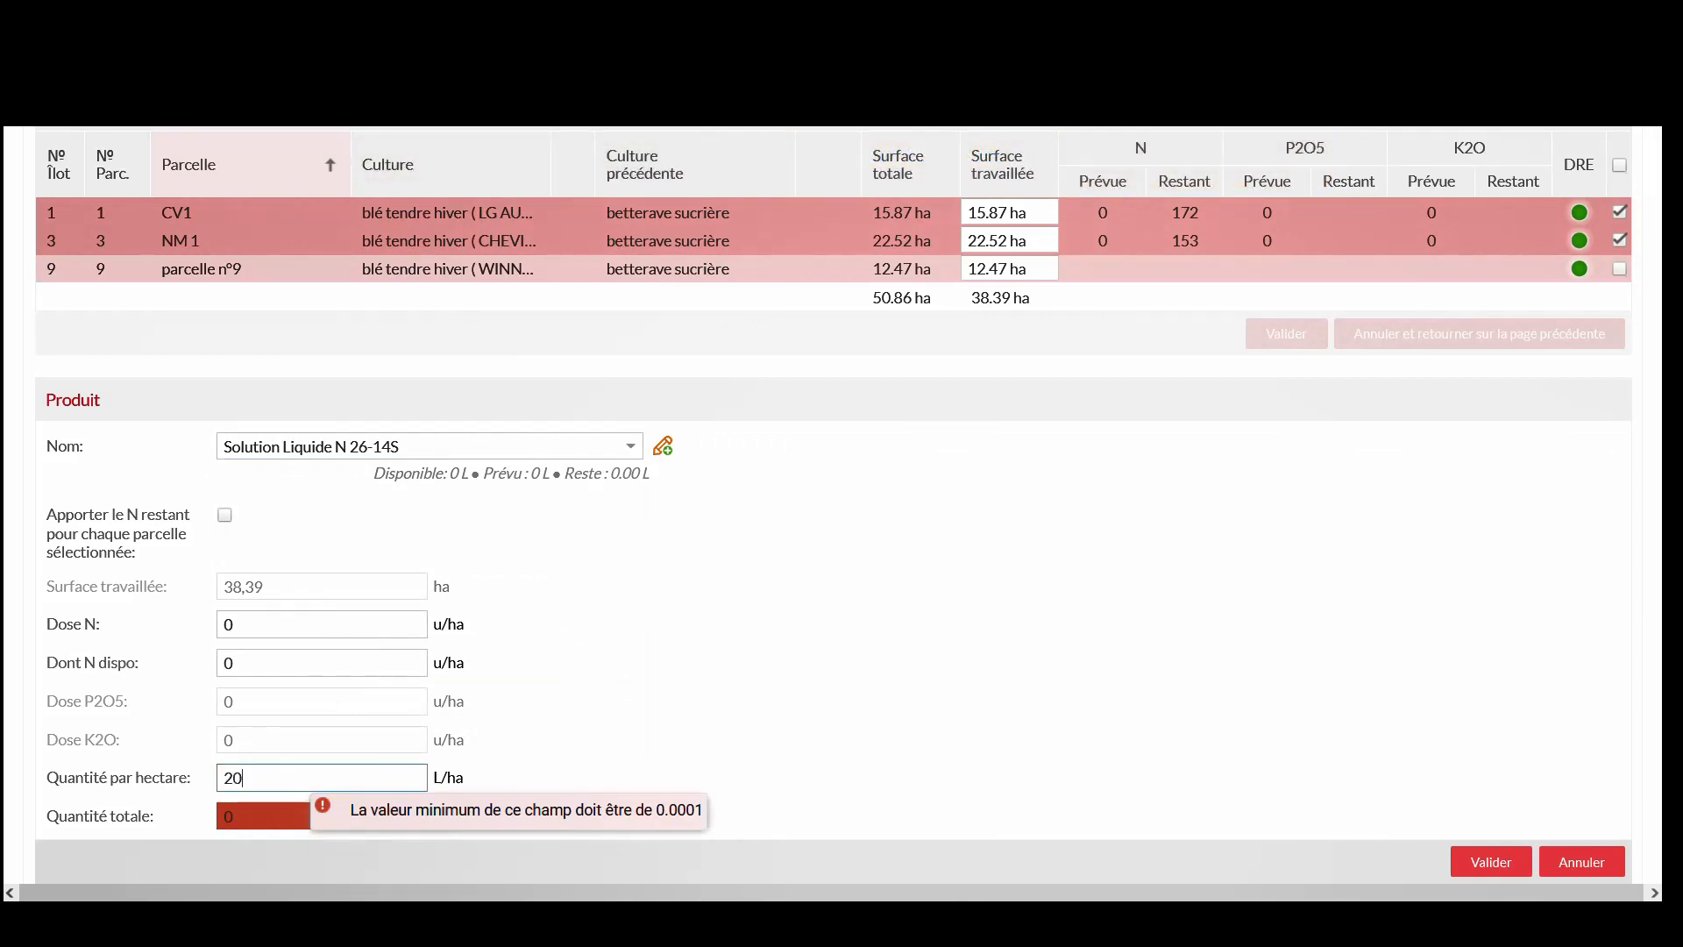
pyautogui.write('0')
# Step: Set the product's N dose to 60 u/ha, validate it and save the intervention while keeping the plot selection
pyautogui.click(332, 624)
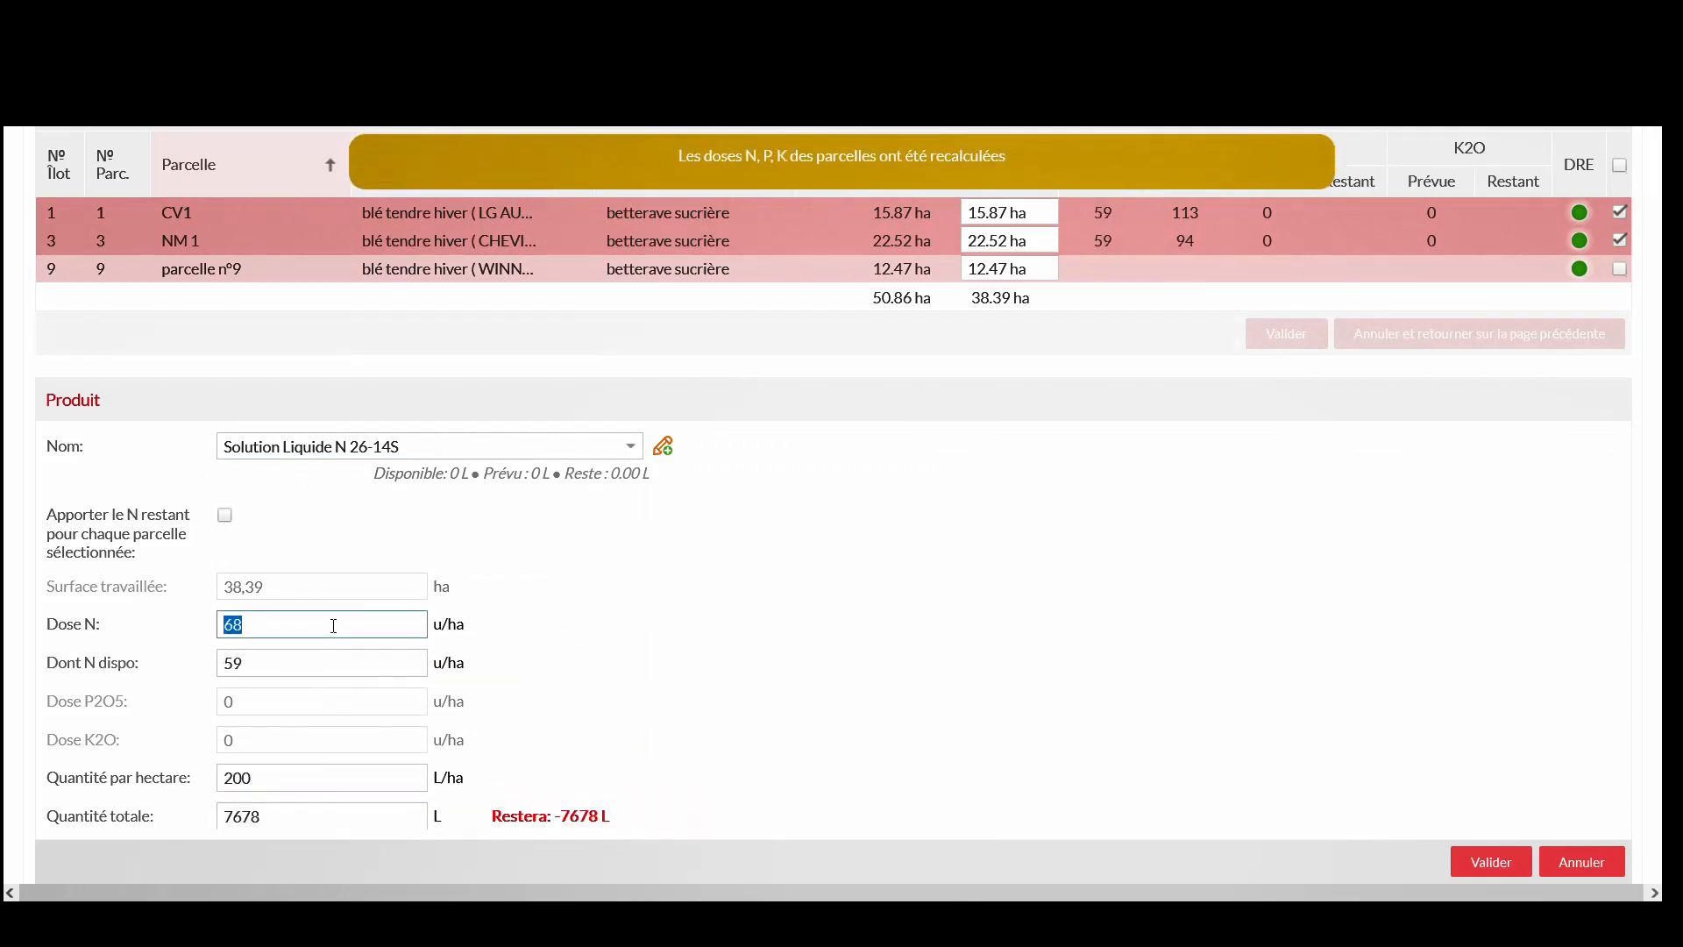
pyautogui.write('60')
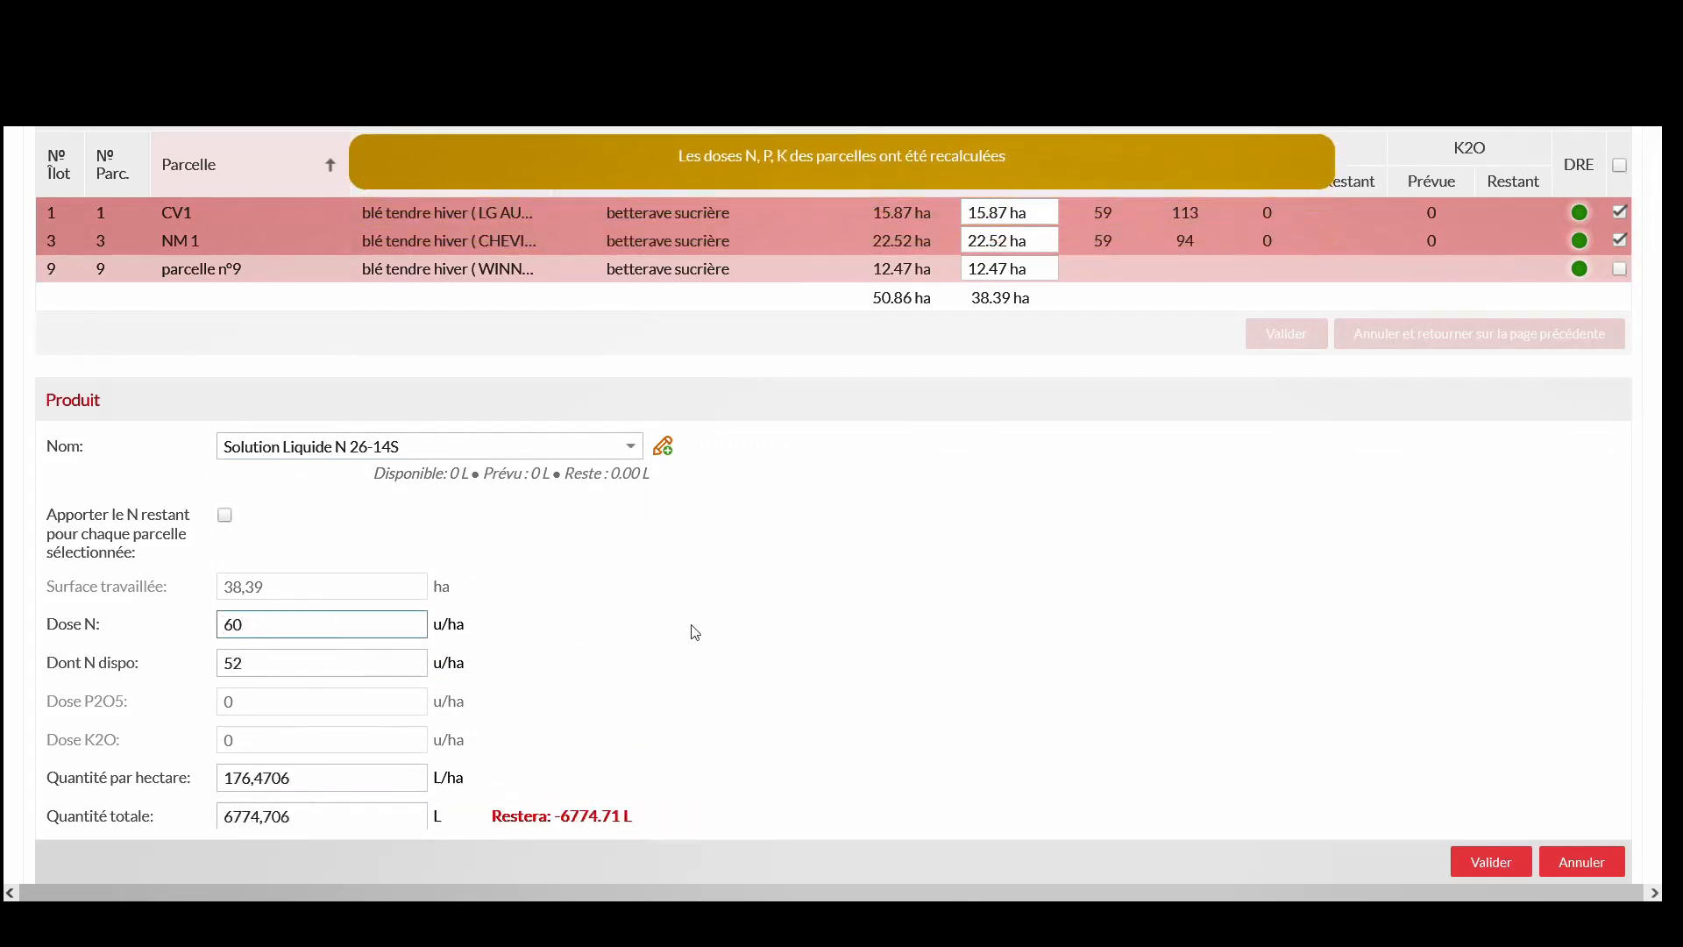
pyautogui.click(690, 631)
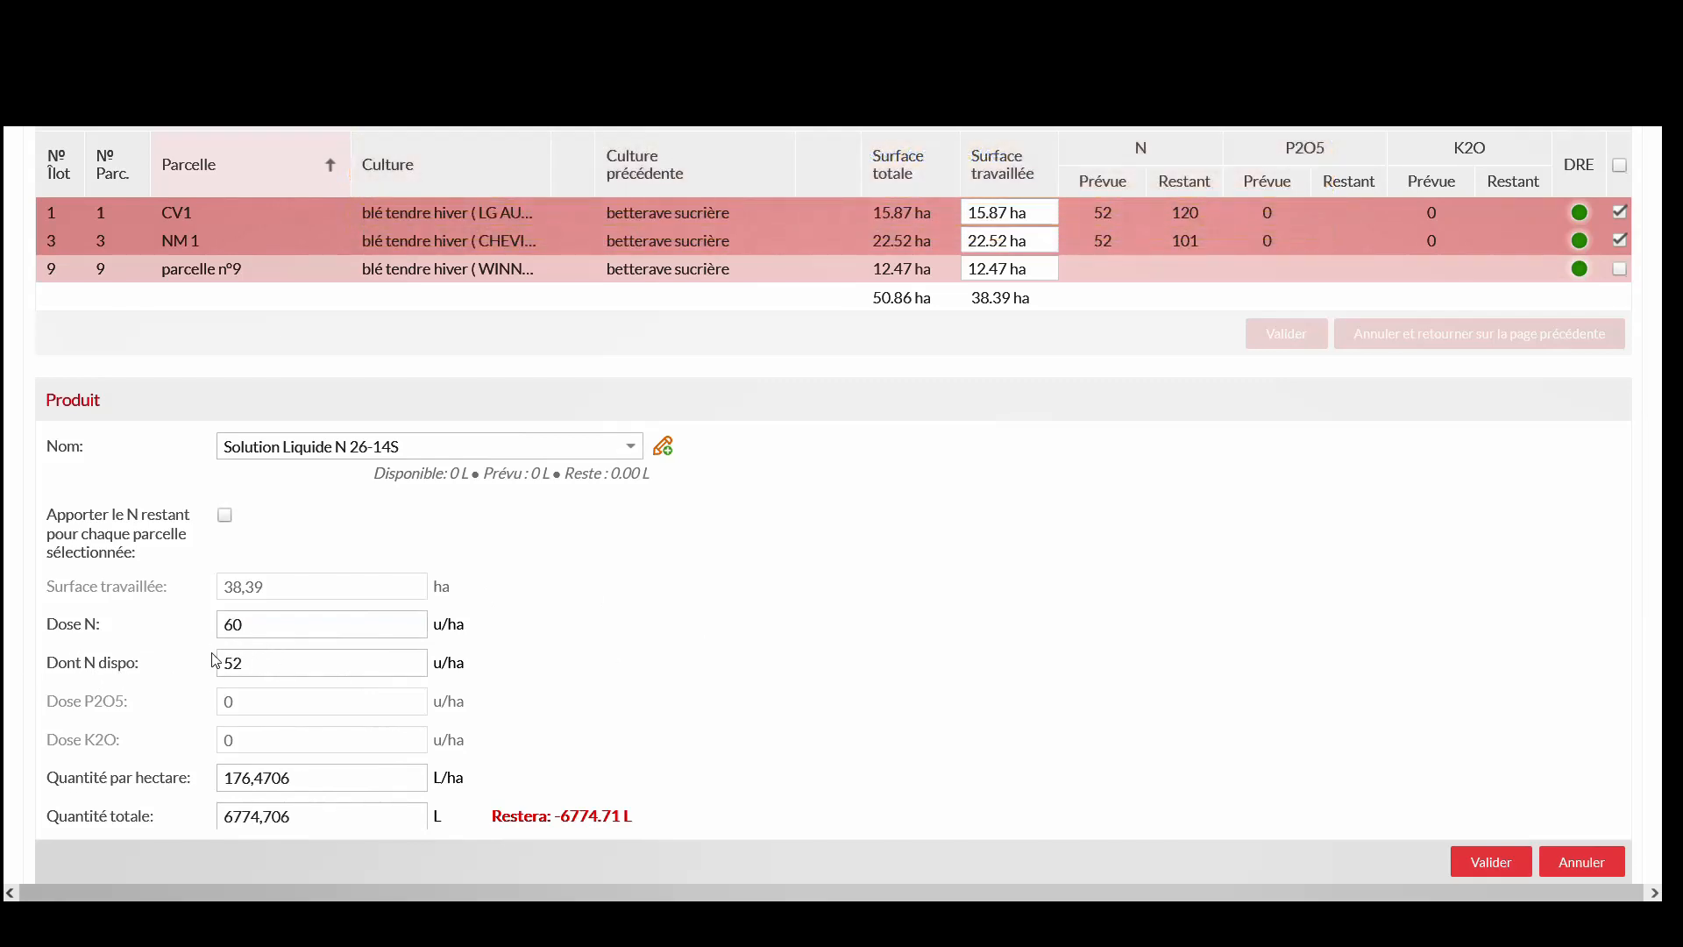
pyautogui.click(1466, 862)
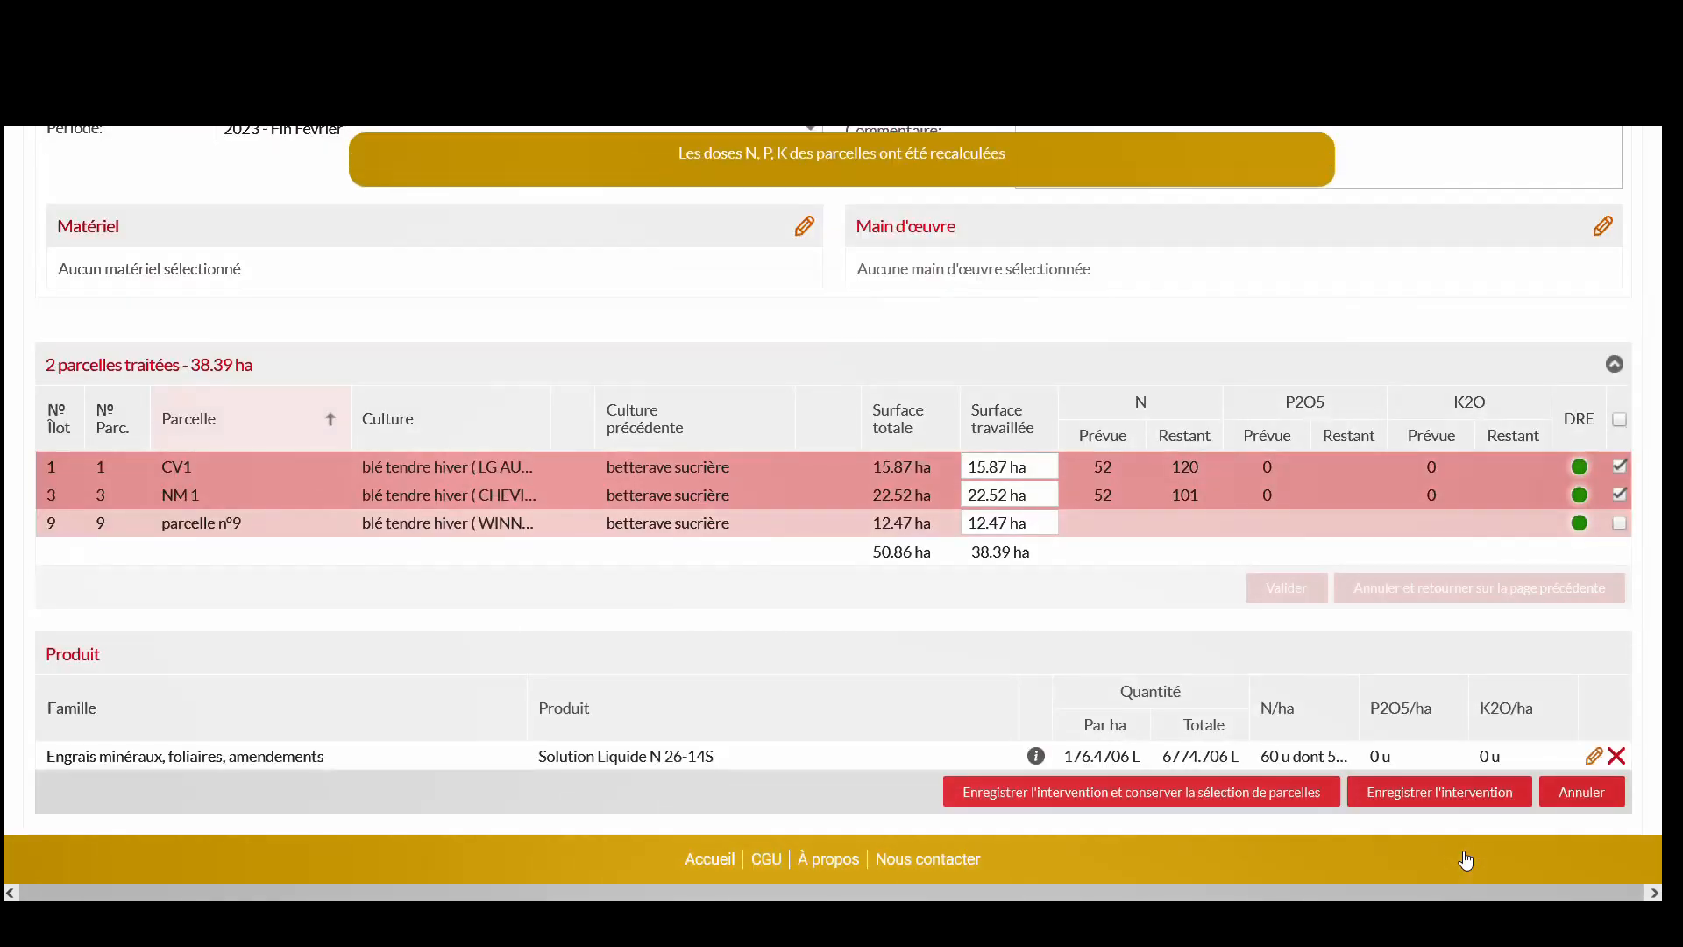
pyautogui.click(1070, 792)
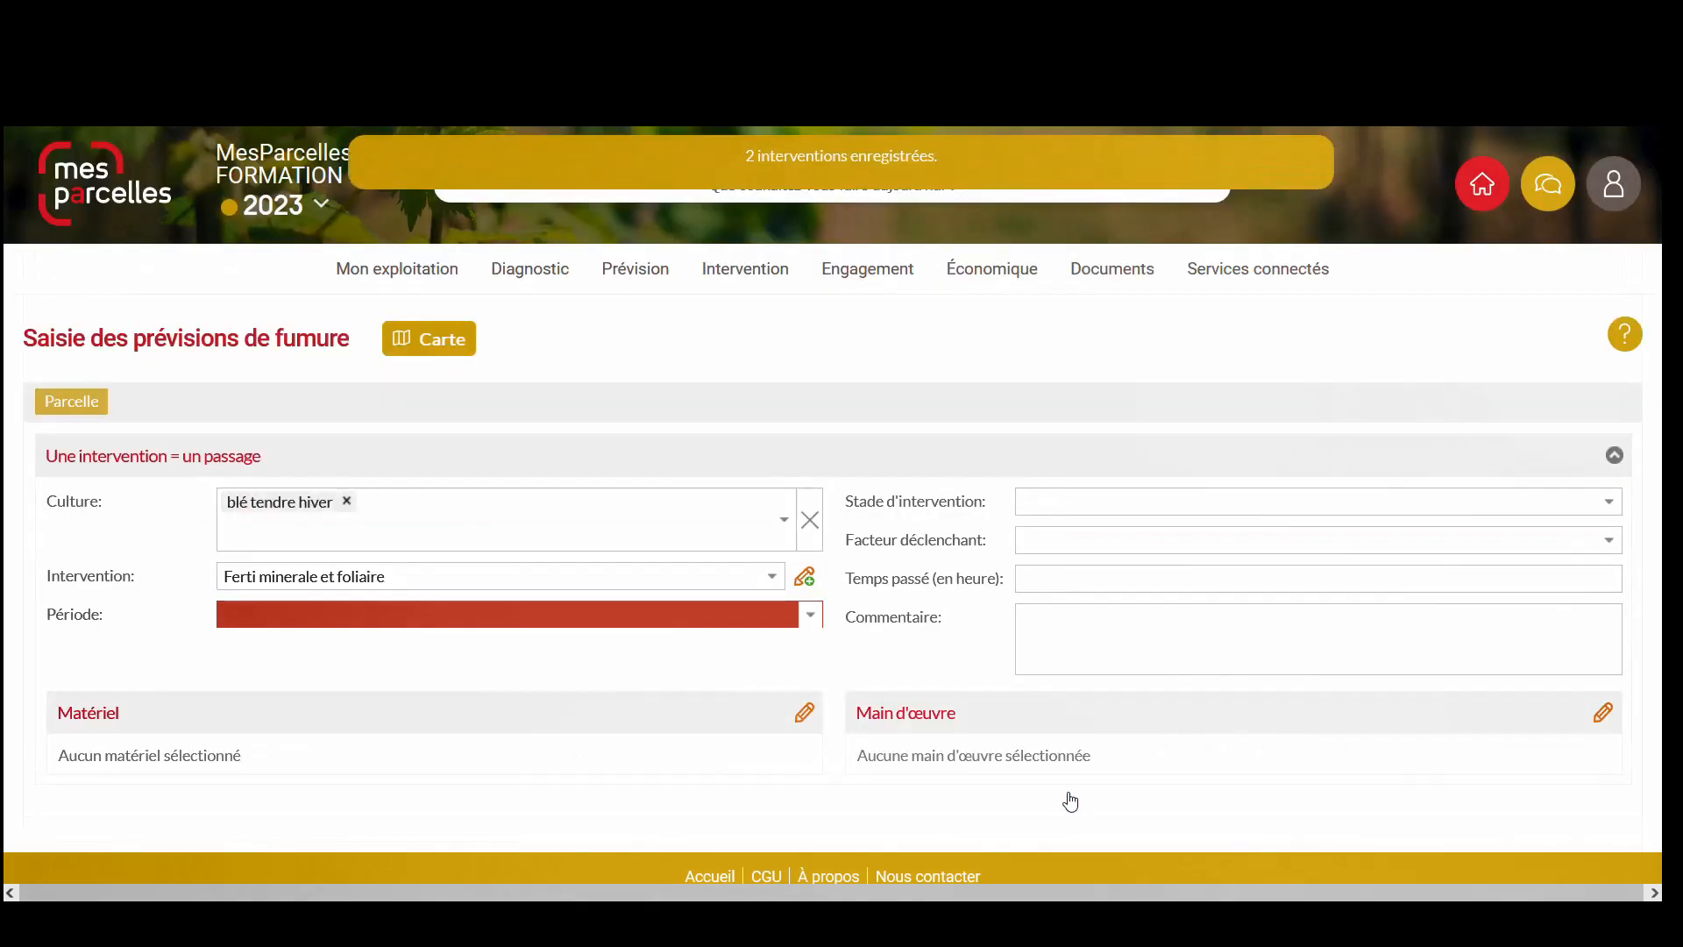
# Step: Set the next application's period to 2023 - Début Mai and validate plots CV1 and NM 1
pyautogui.click(815, 619)
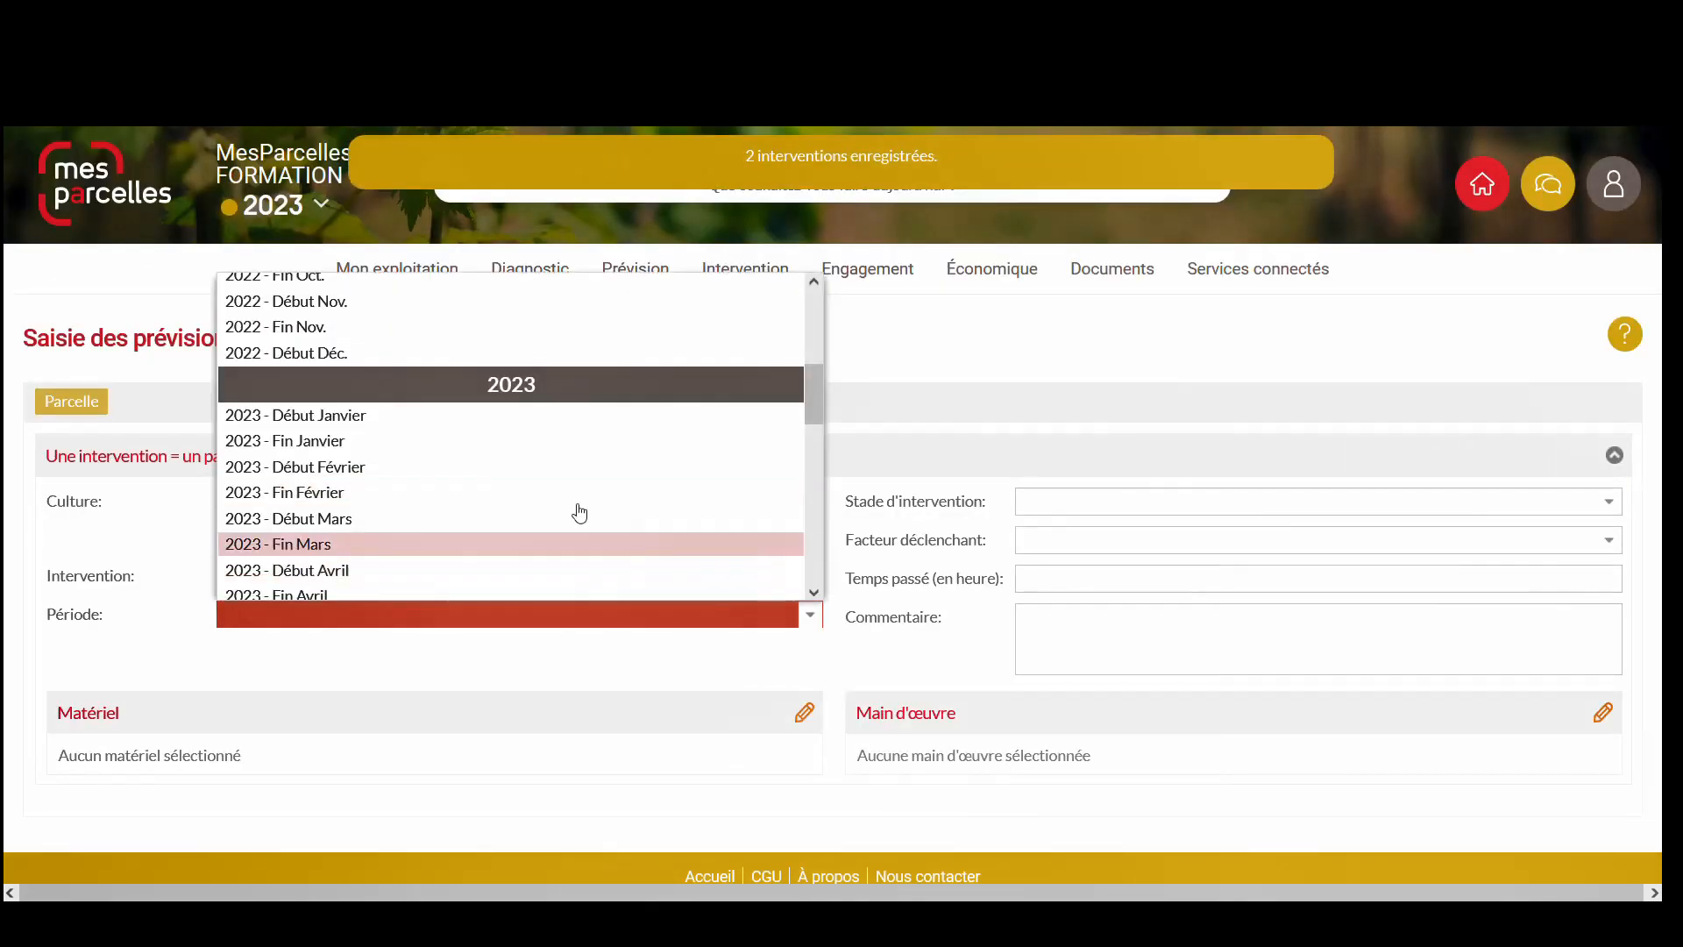
pyautogui.scroll(-1, 408, 542)
pyautogui.scroll(-1, 411, 543)
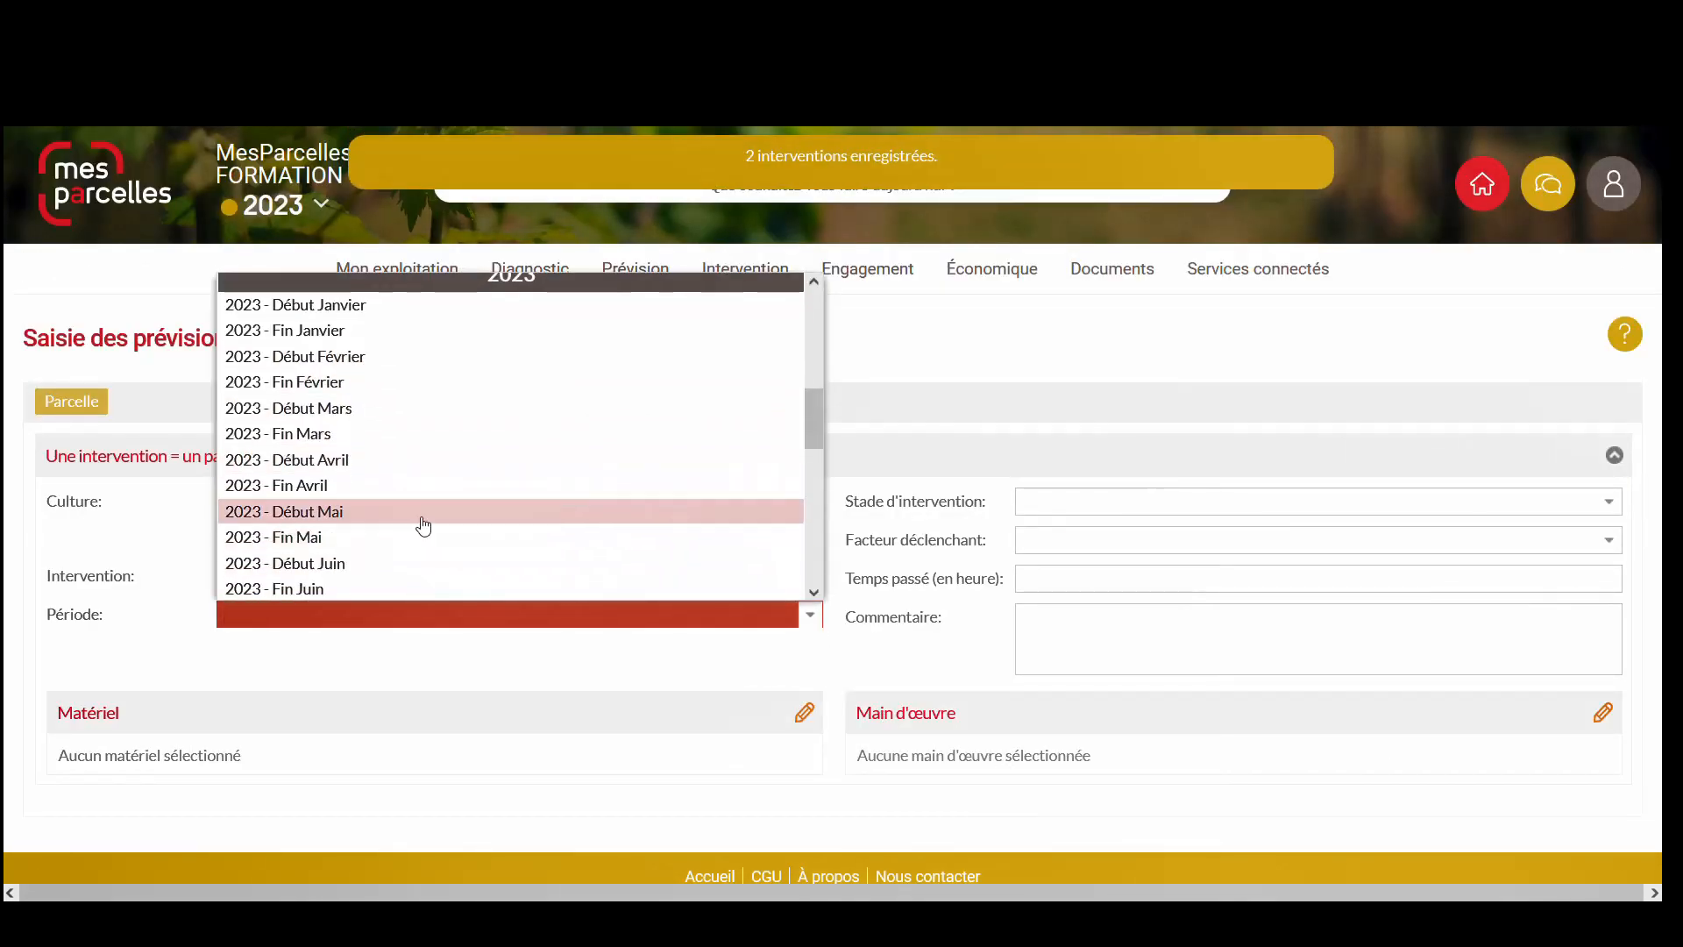
pyautogui.click(417, 519)
pyautogui.scroll(-3, 1093, 706)
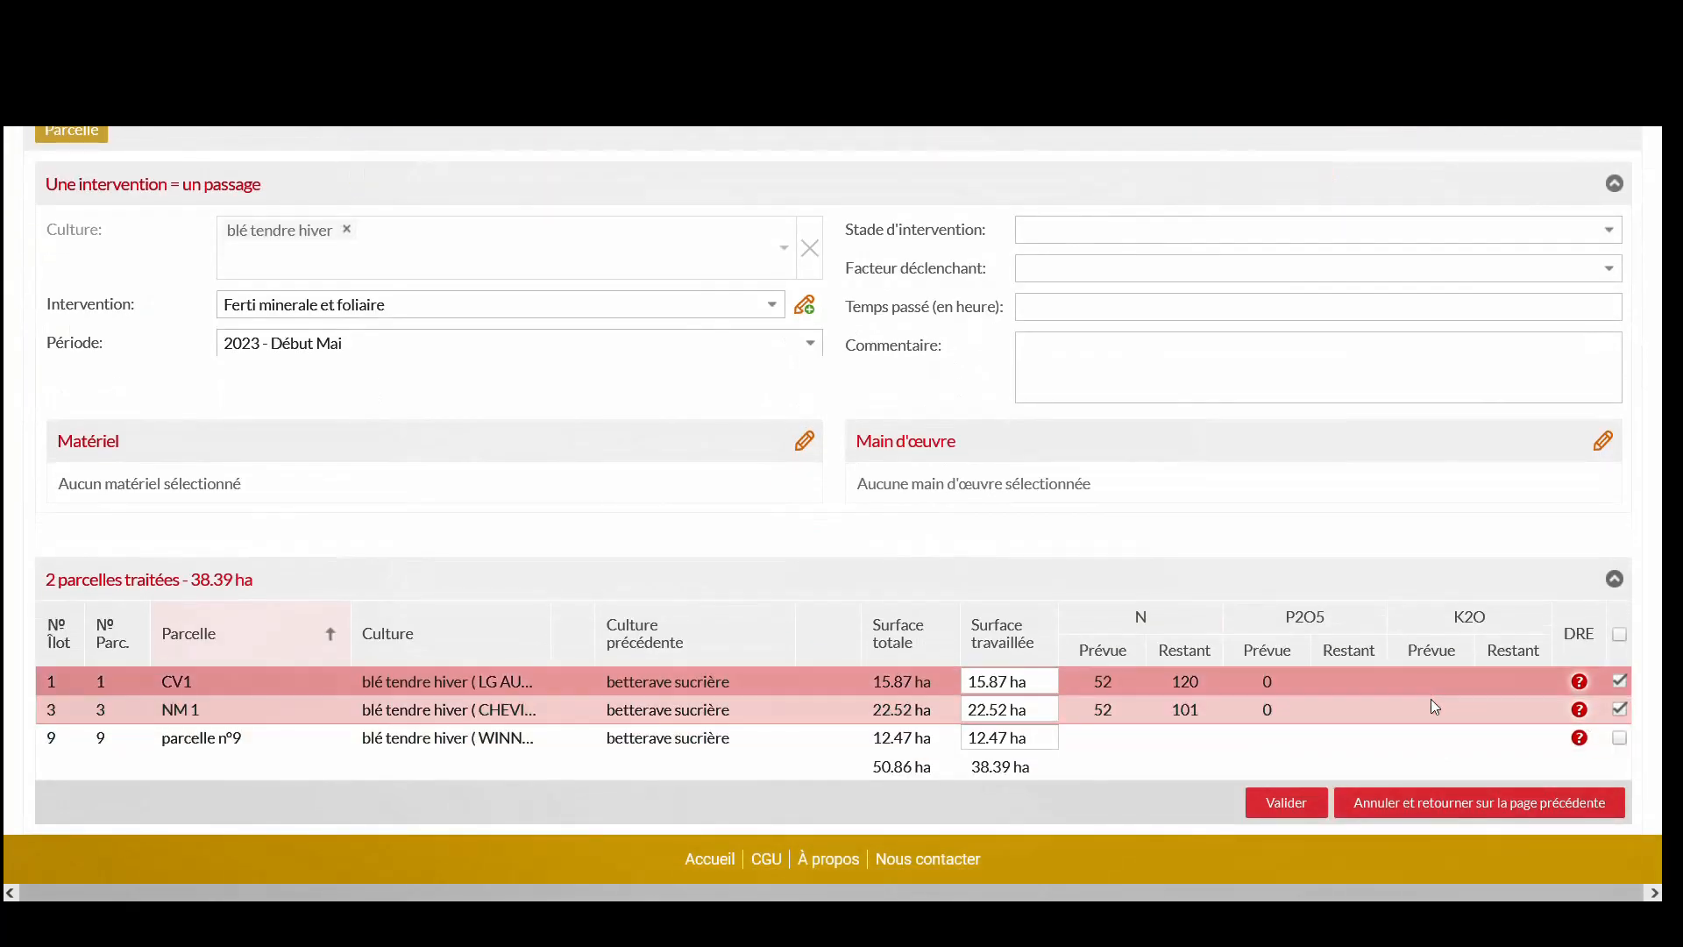
pyautogui.click(1286, 802)
# Step: Plan Ammonitrate 33.5 at 100 Kg/ha and save the intervention while keeping the plot selection
pyautogui.scroll(-5, 538, 815)
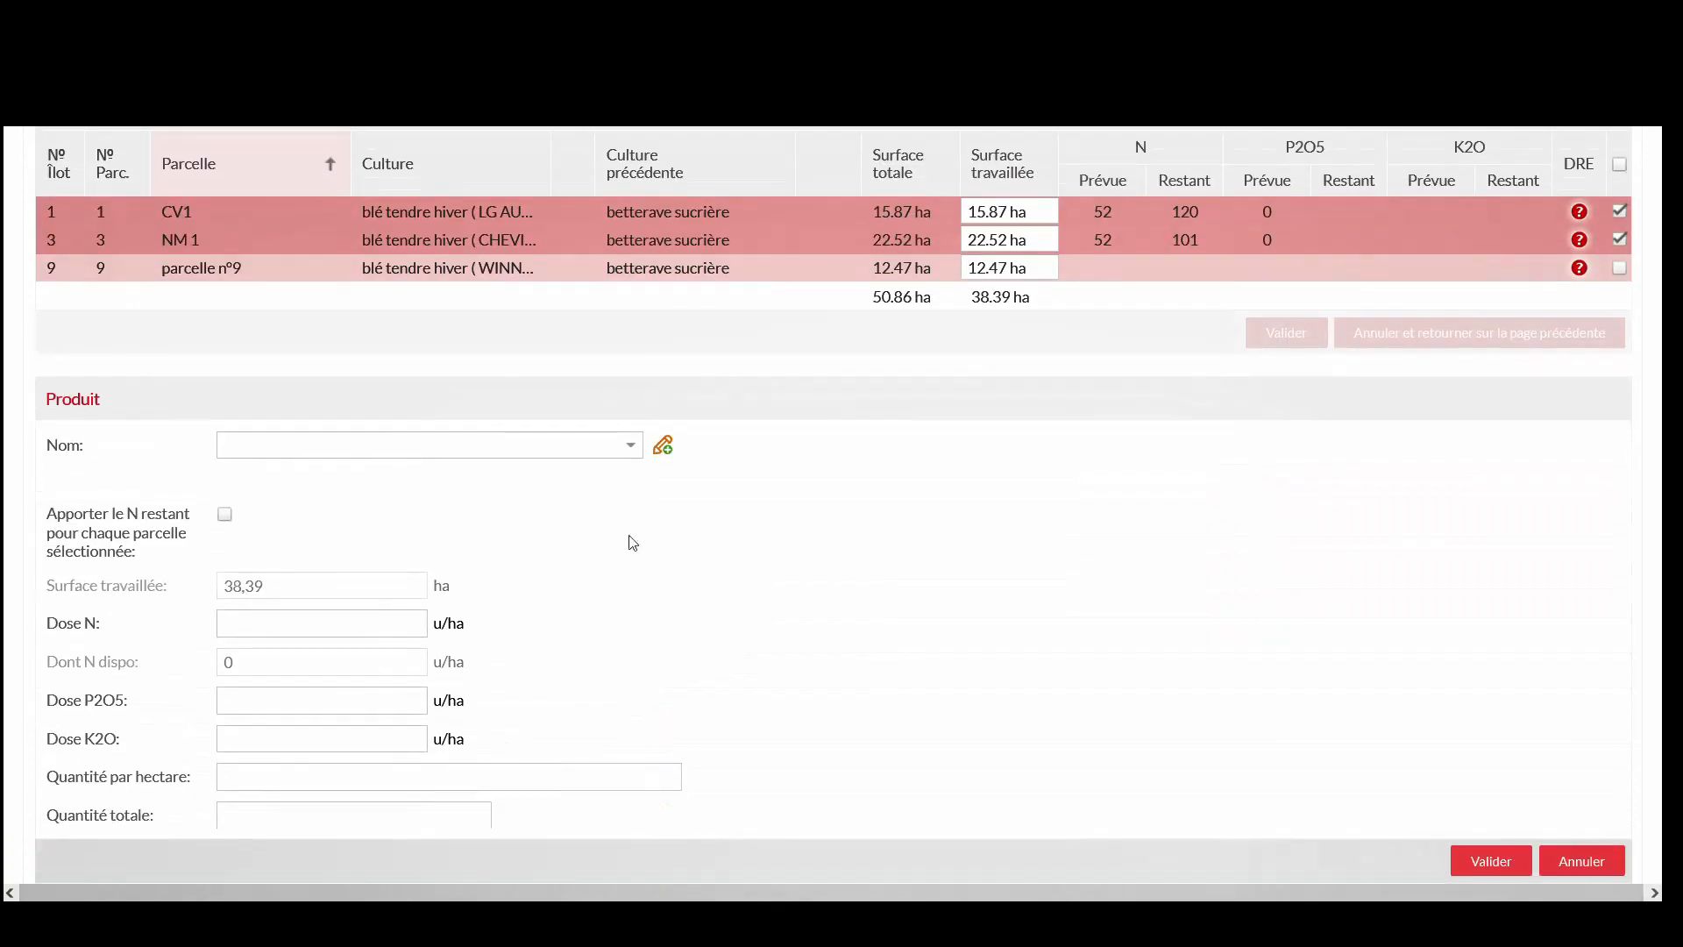
pyautogui.click(631, 445)
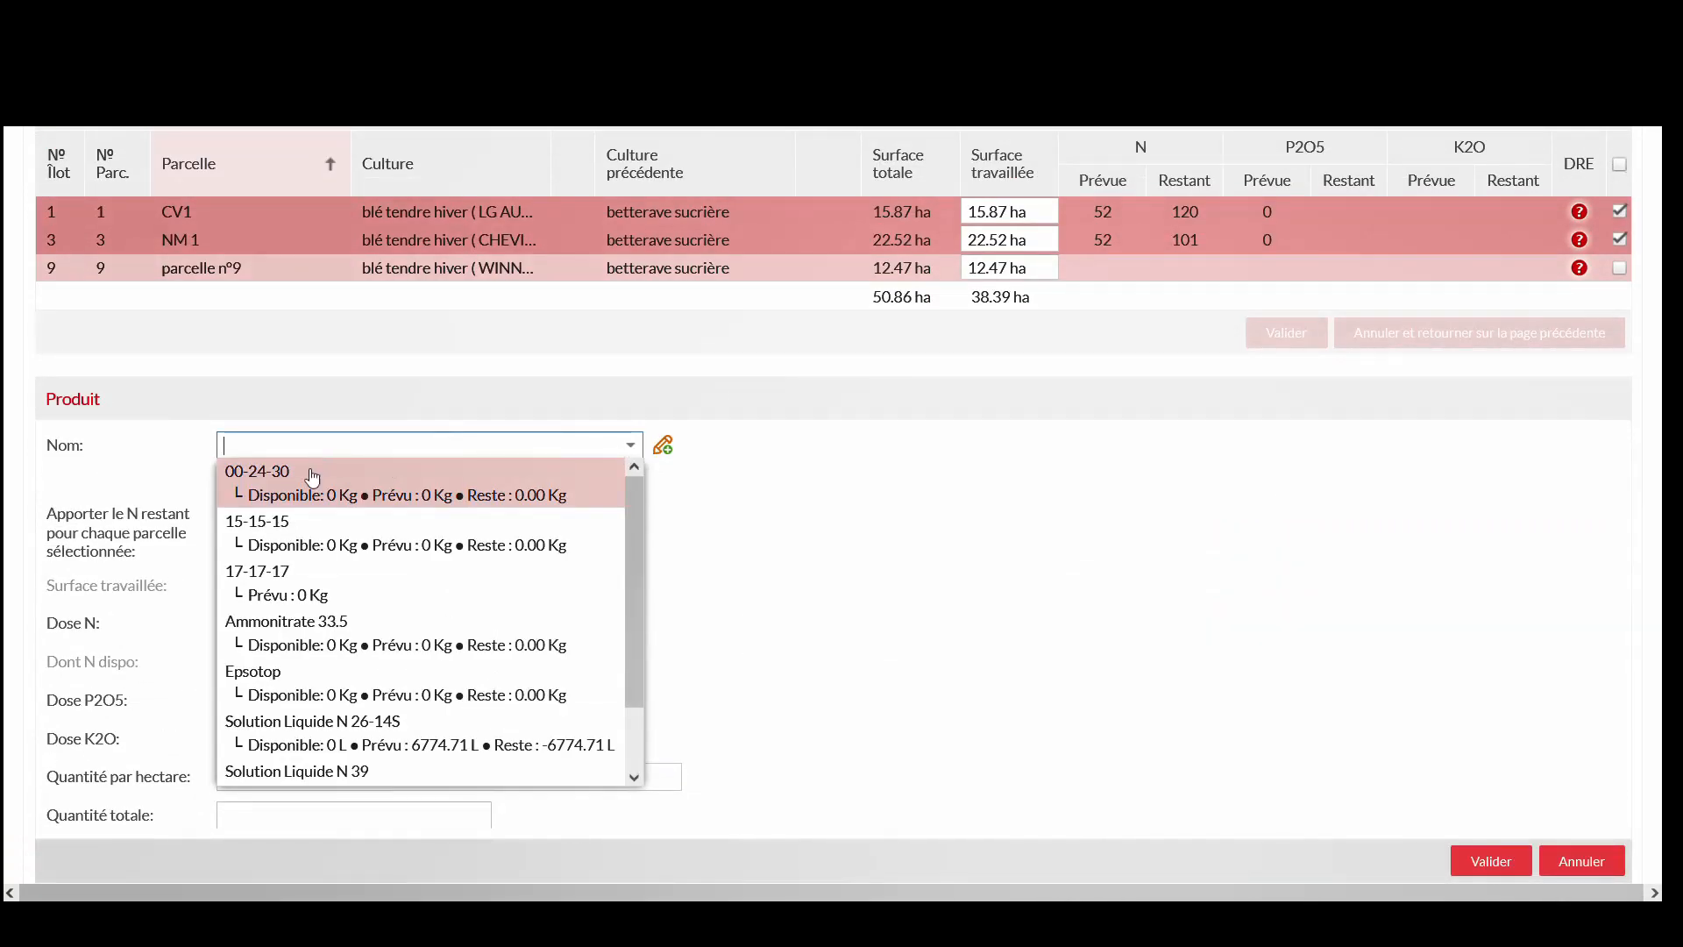
pyautogui.click(294, 633)
pyautogui.click(251, 776)
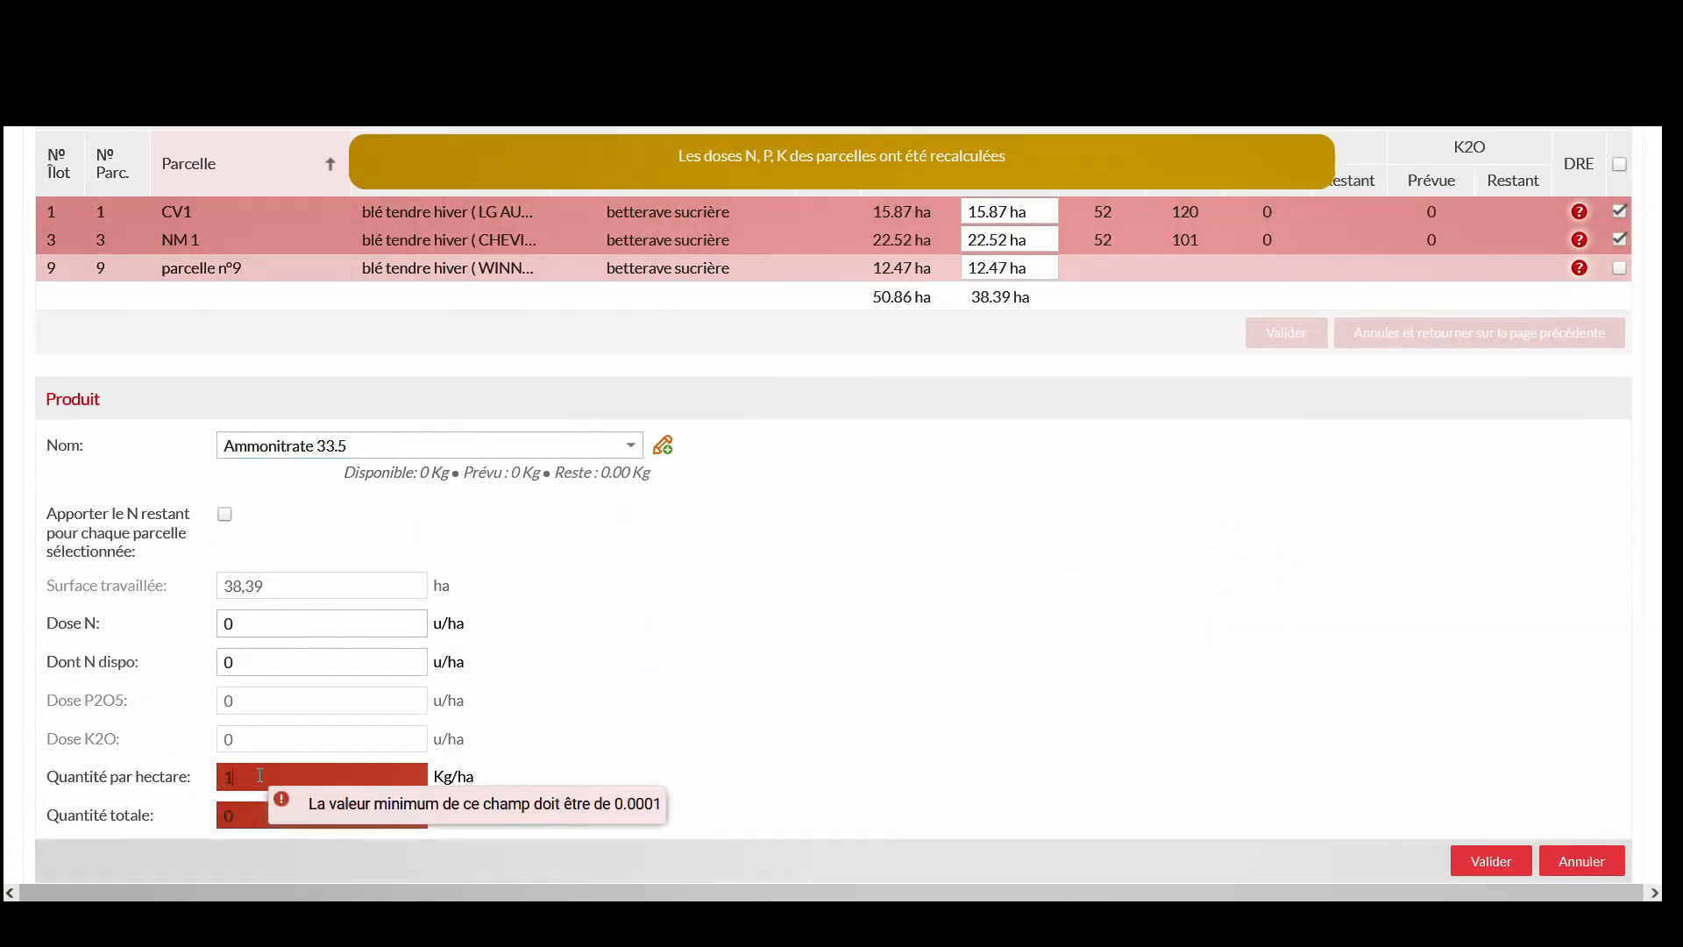
pyautogui.write('100')
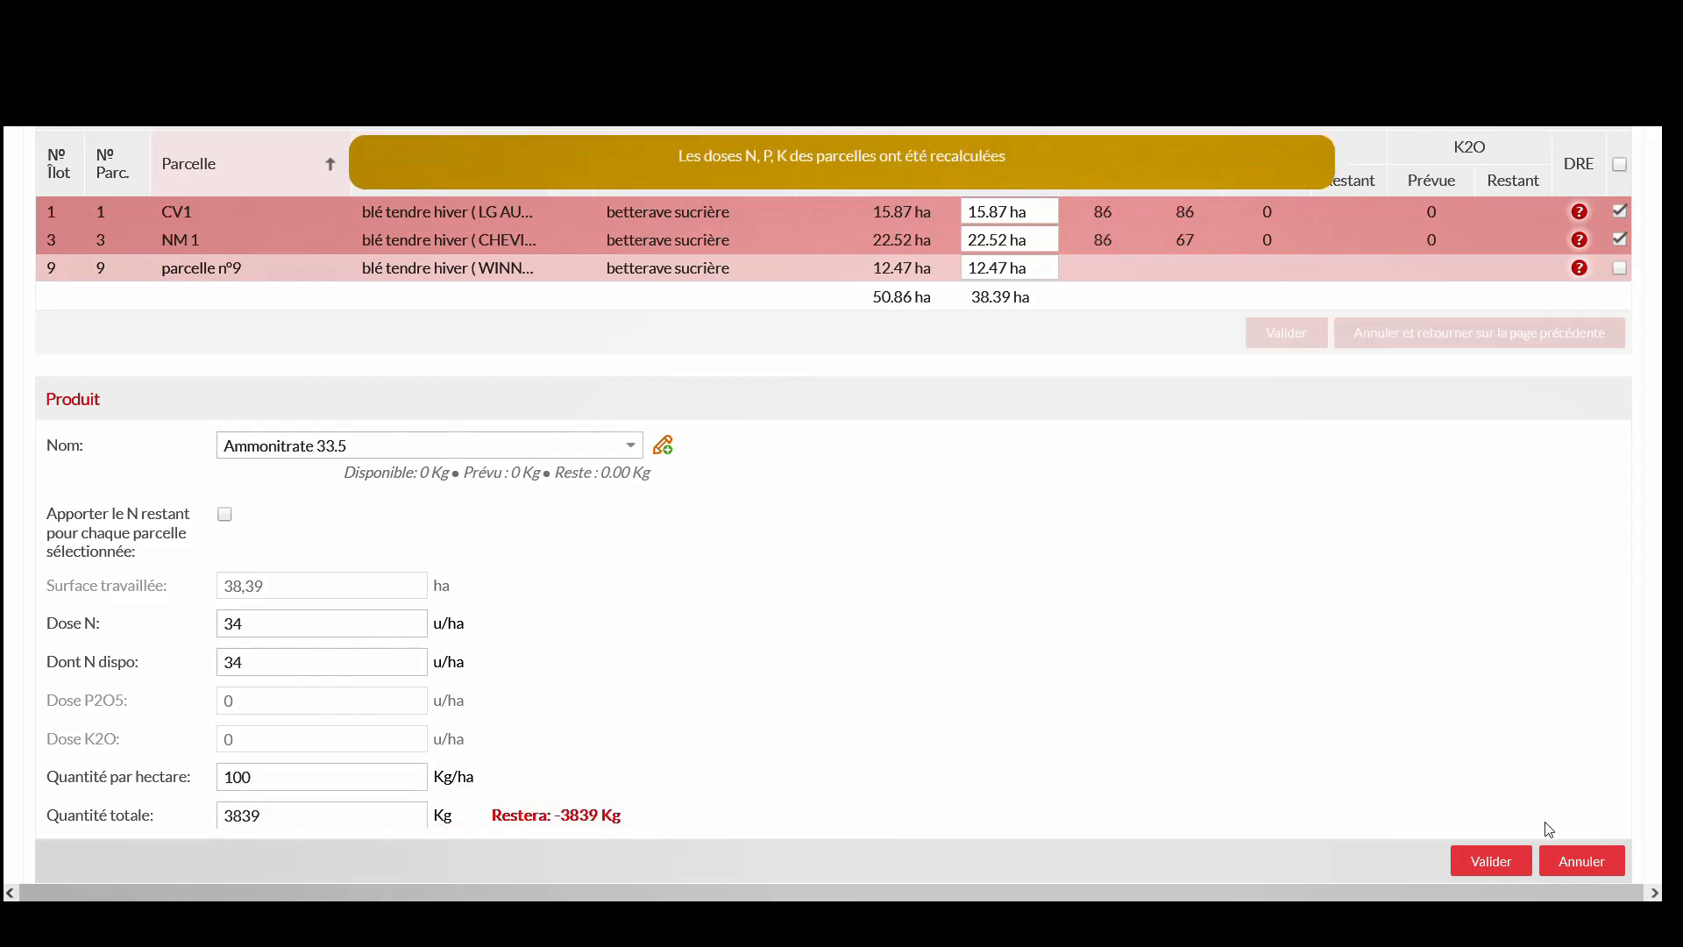
pyautogui.click(1494, 863)
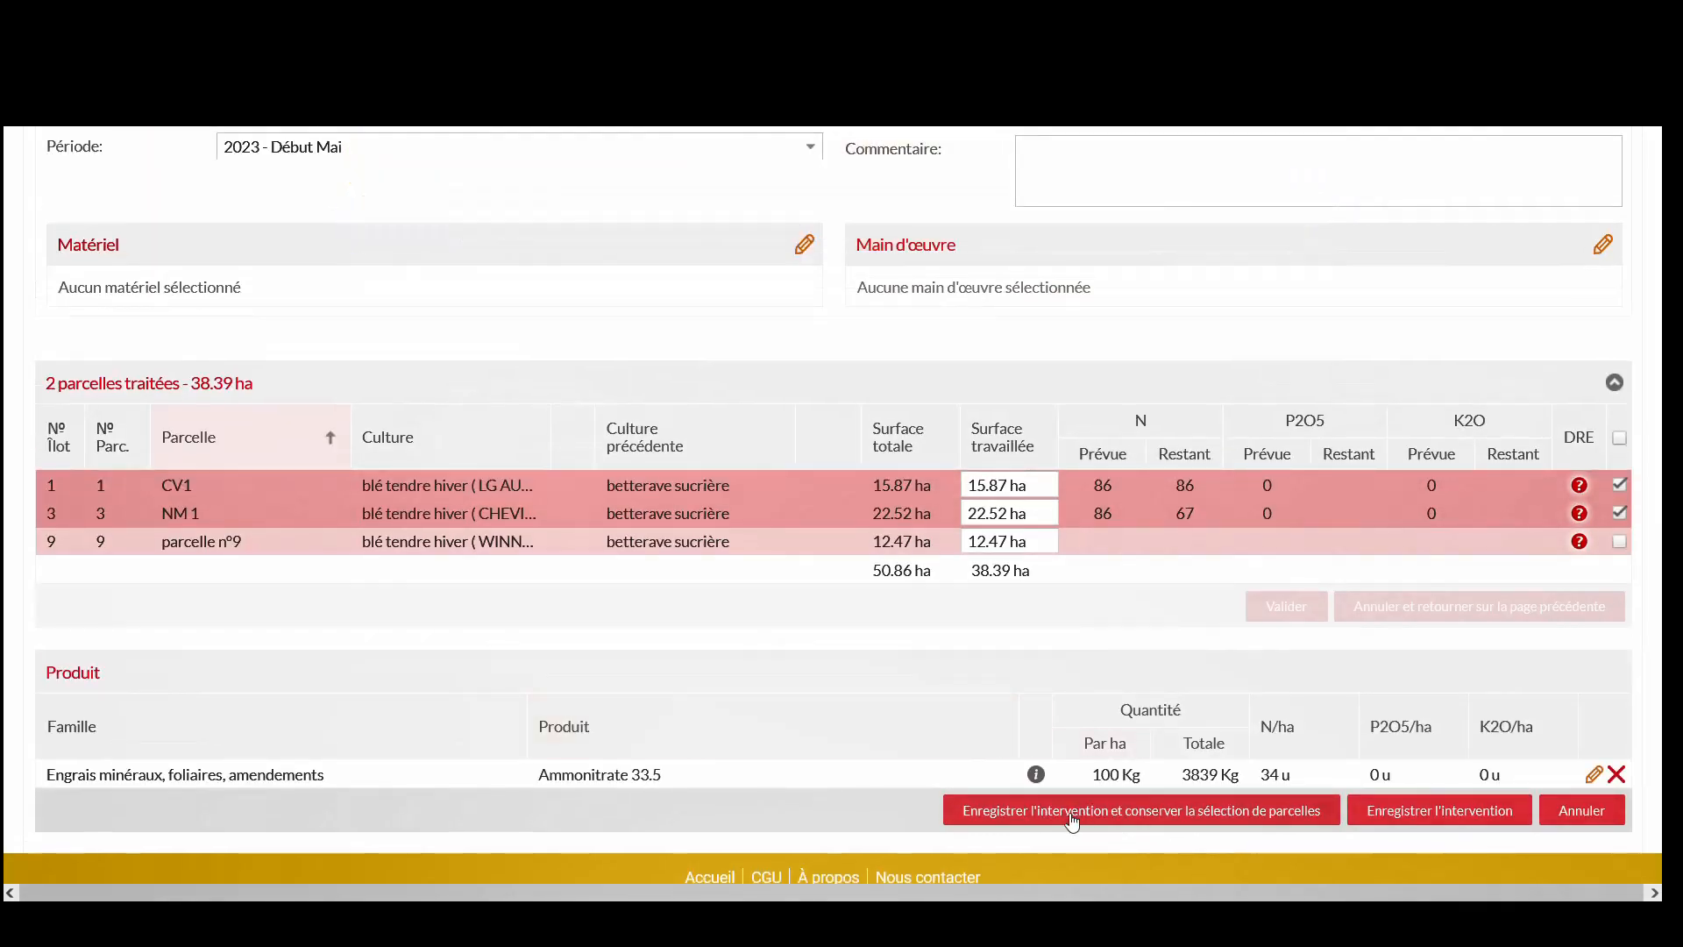
pyautogui.click(1071, 814)
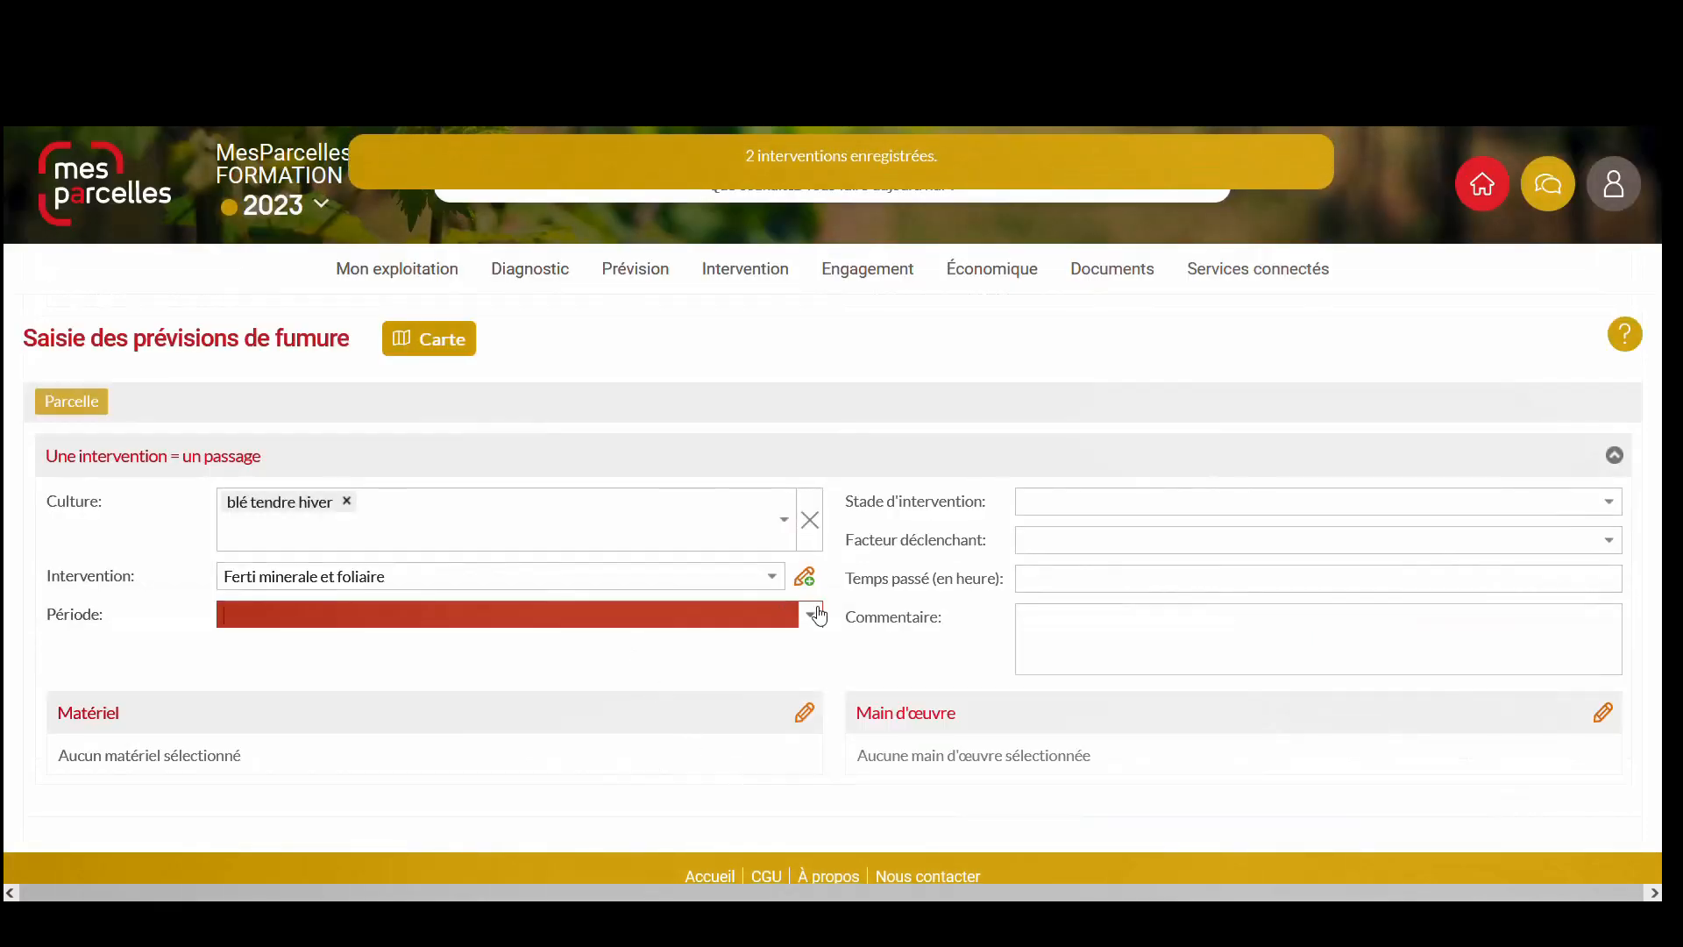
# Step: Set another application's period to 2023 - Fin Mars and validate plots CV1 and NM 1
pyautogui.click(818, 616)
pyautogui.click(345, 433)
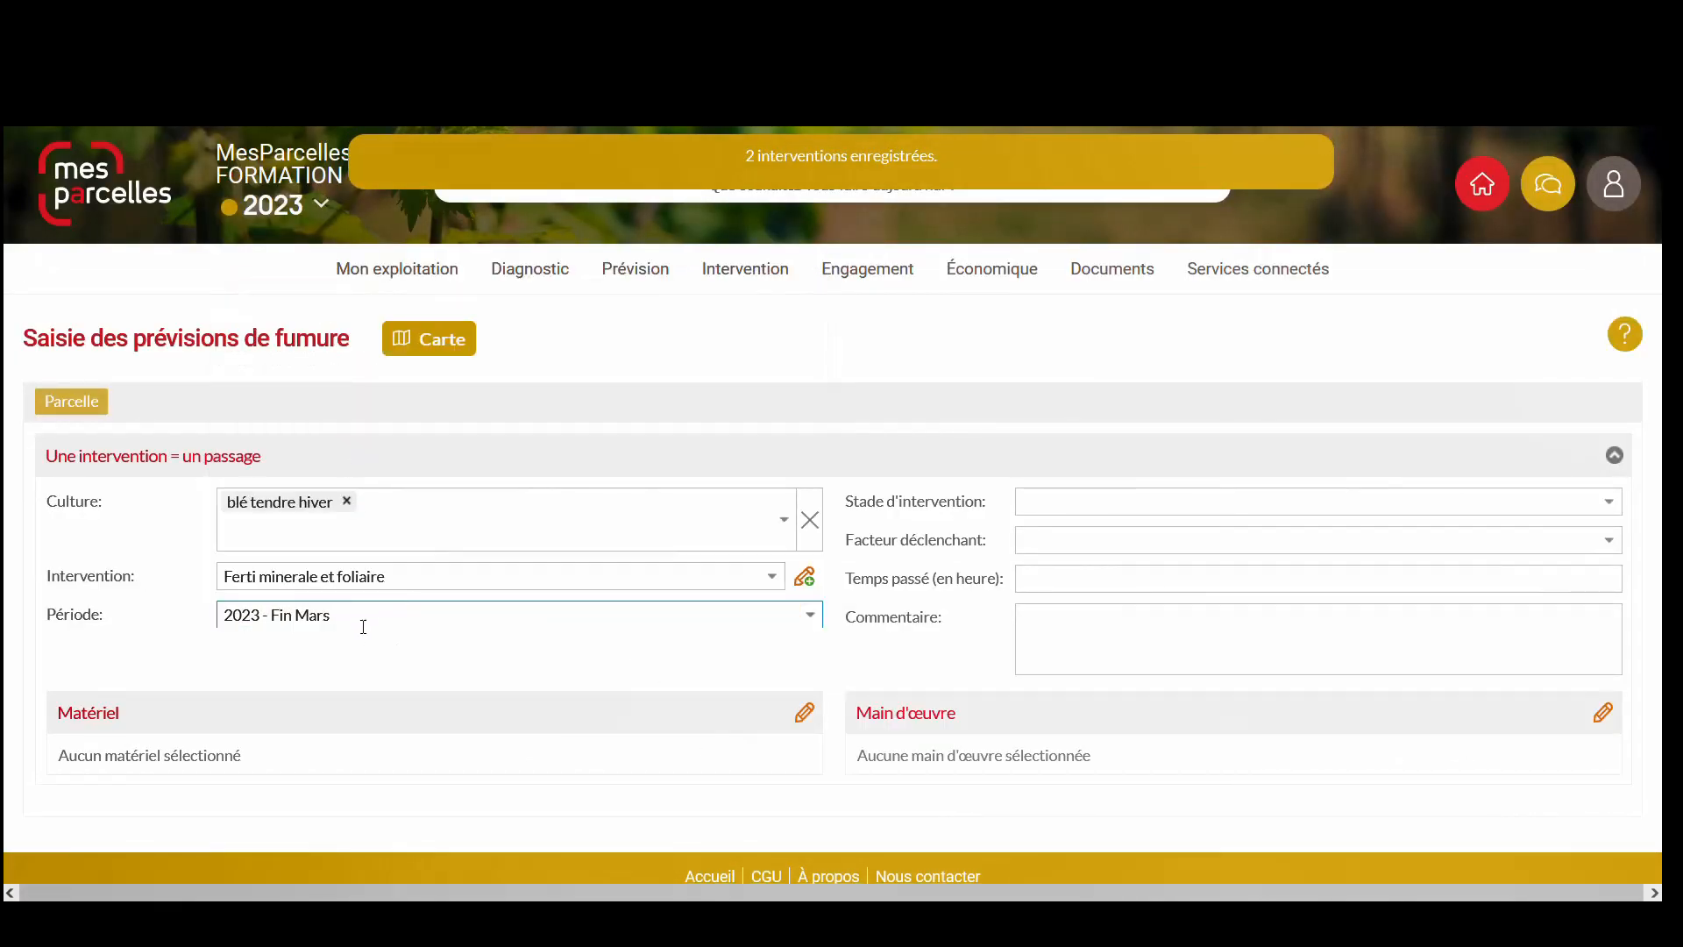
pyautogui.scroll(-3, 677, 459)
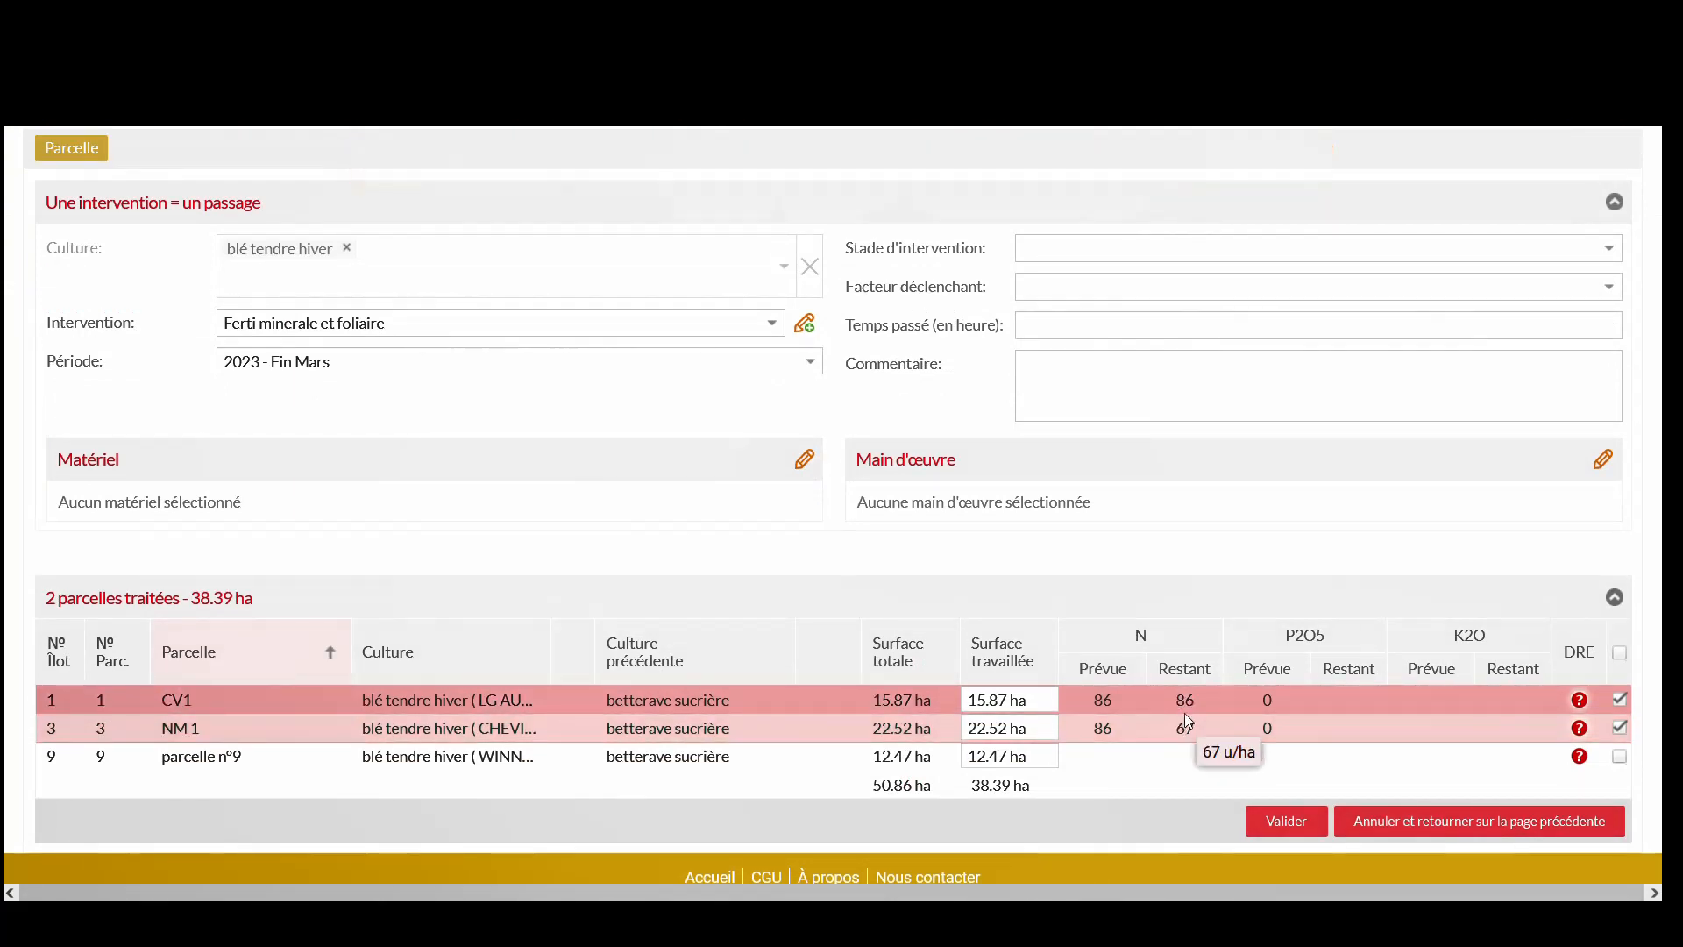
pyautogui.click(1282, 824)
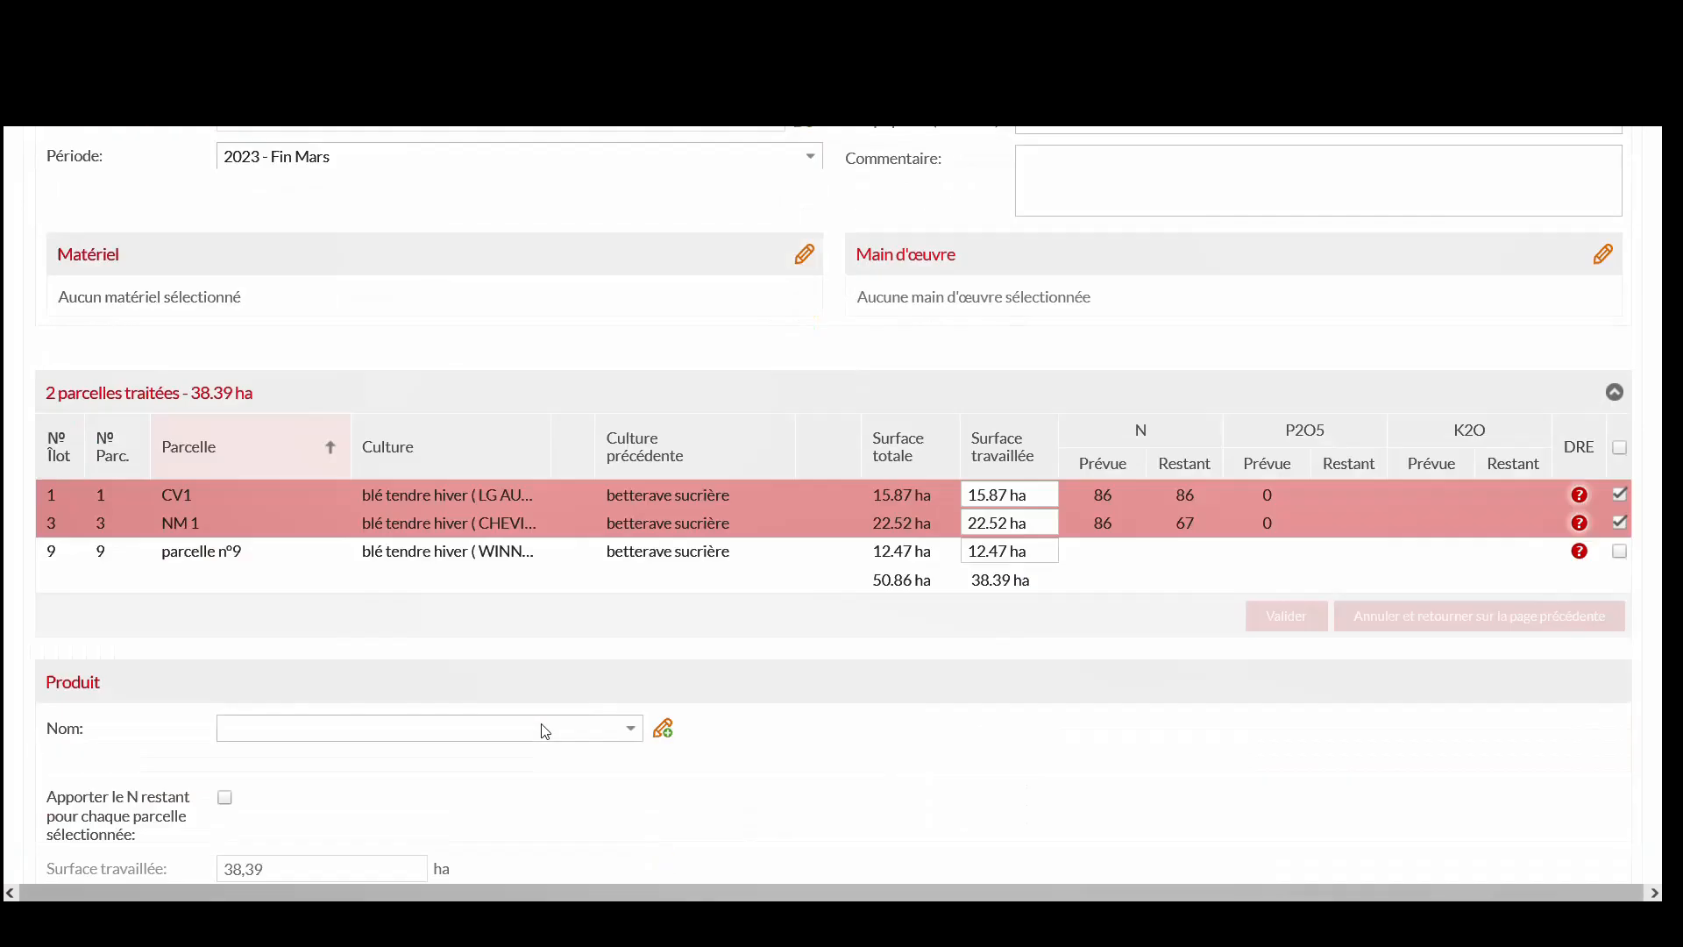
# Step: Choose Solution Liquide N 39 as the product and have it supply the remaining N on each selected plot
pyautogui.scroll(-3, 542, 730)
pyautogui.click(631, 447)
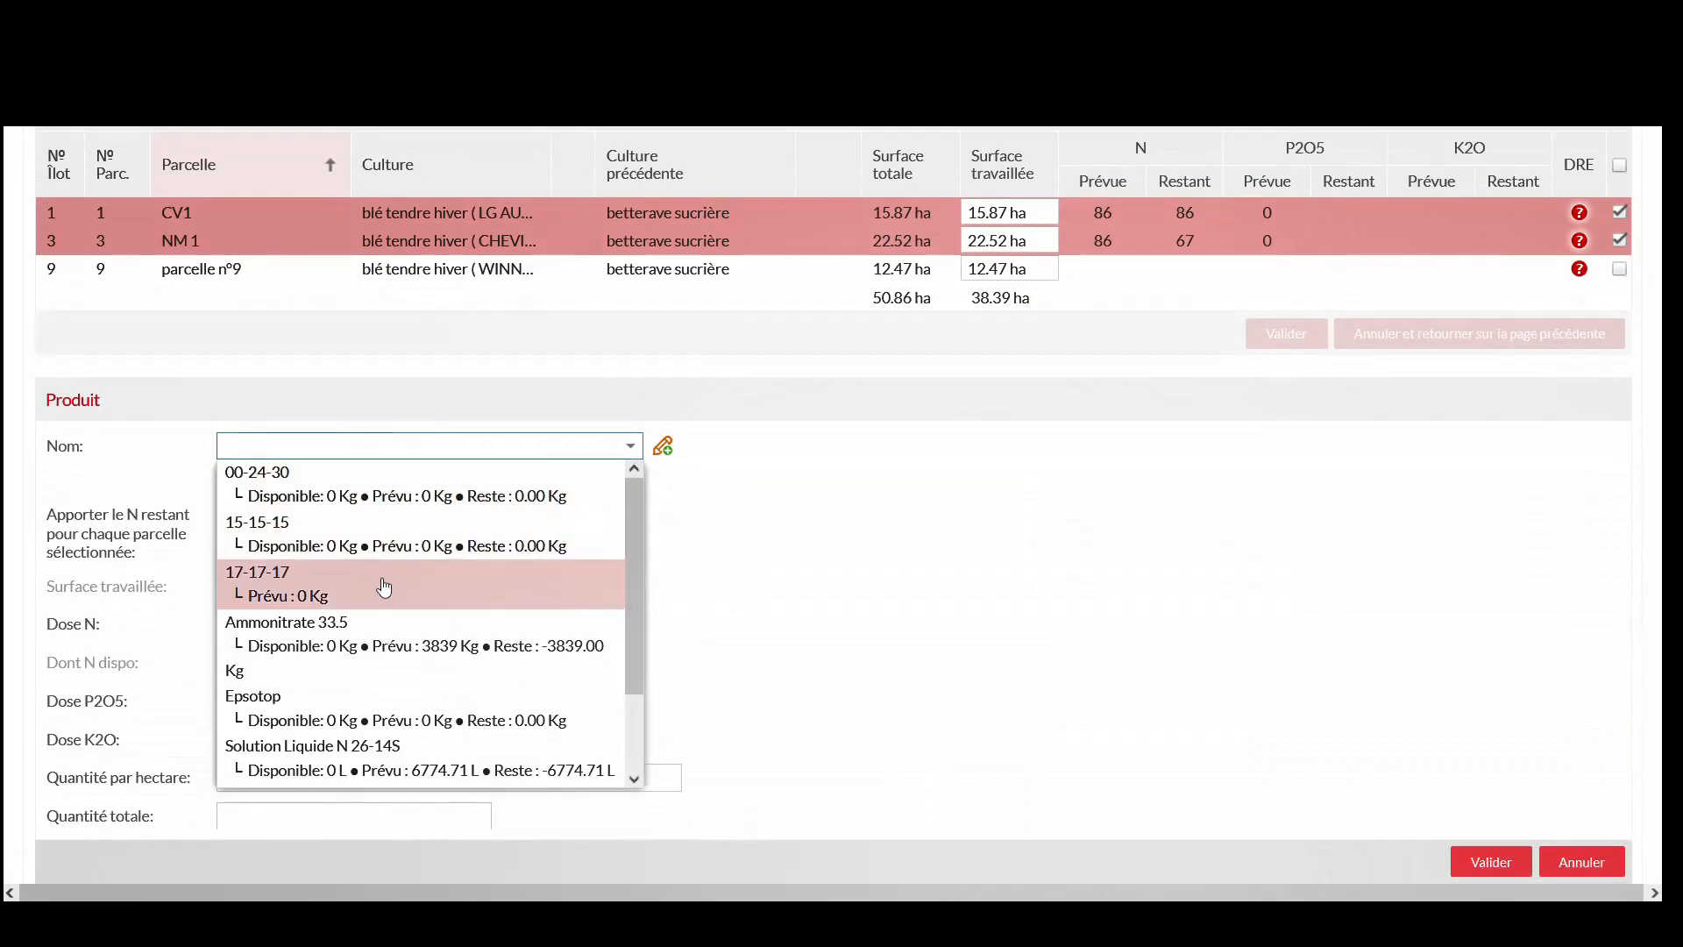
pyautogui.scroll(-2, 381, 649)
pyautogui.click(385, 724)
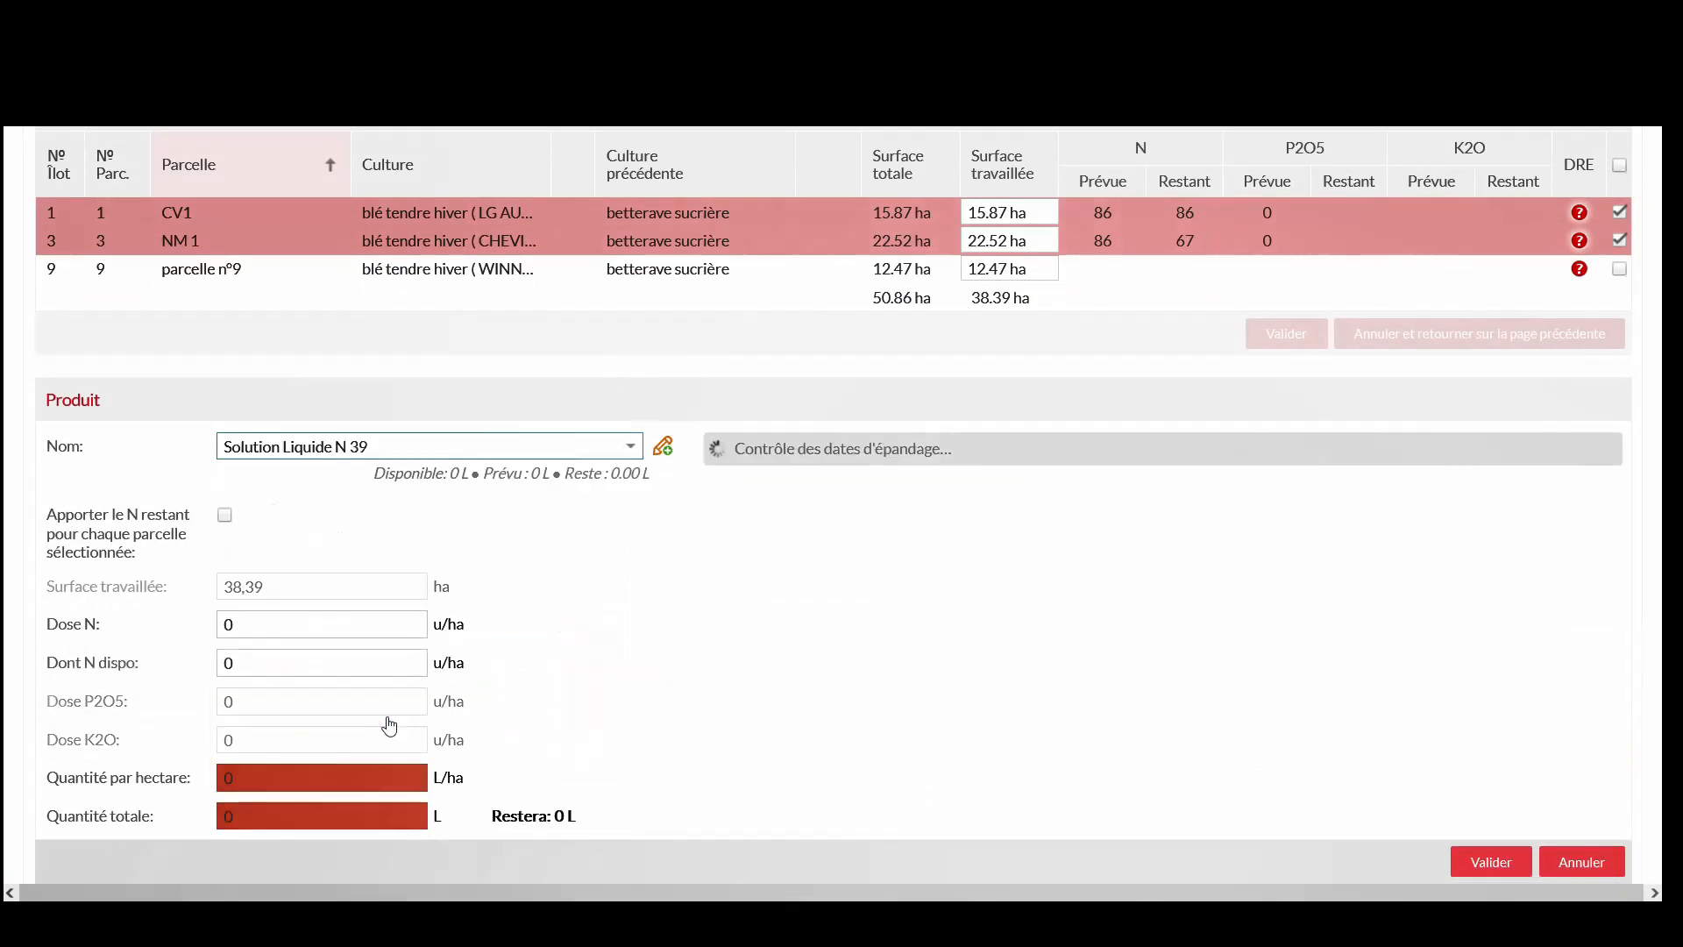
pyautogui.click(224, 516)
pyautogui.click(225, 516)
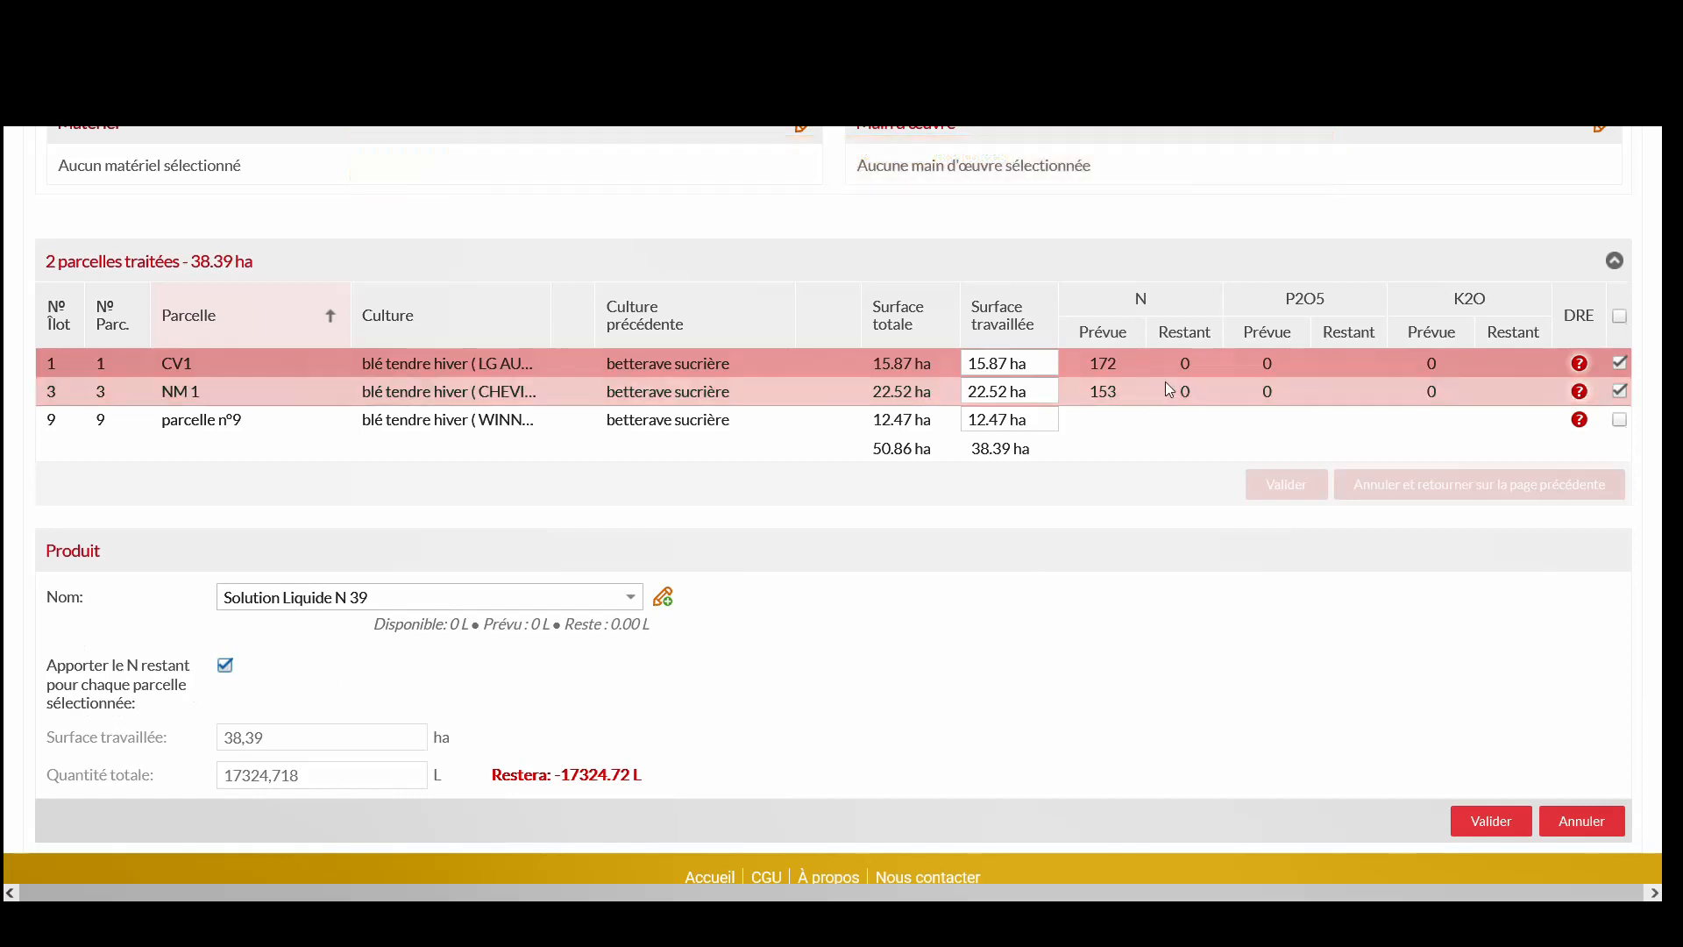
# Step: Check the remaining N for both plots, validate the Solution Liquide N 39 product and save the intervention
pyautogui.moveTo(1194, 372)
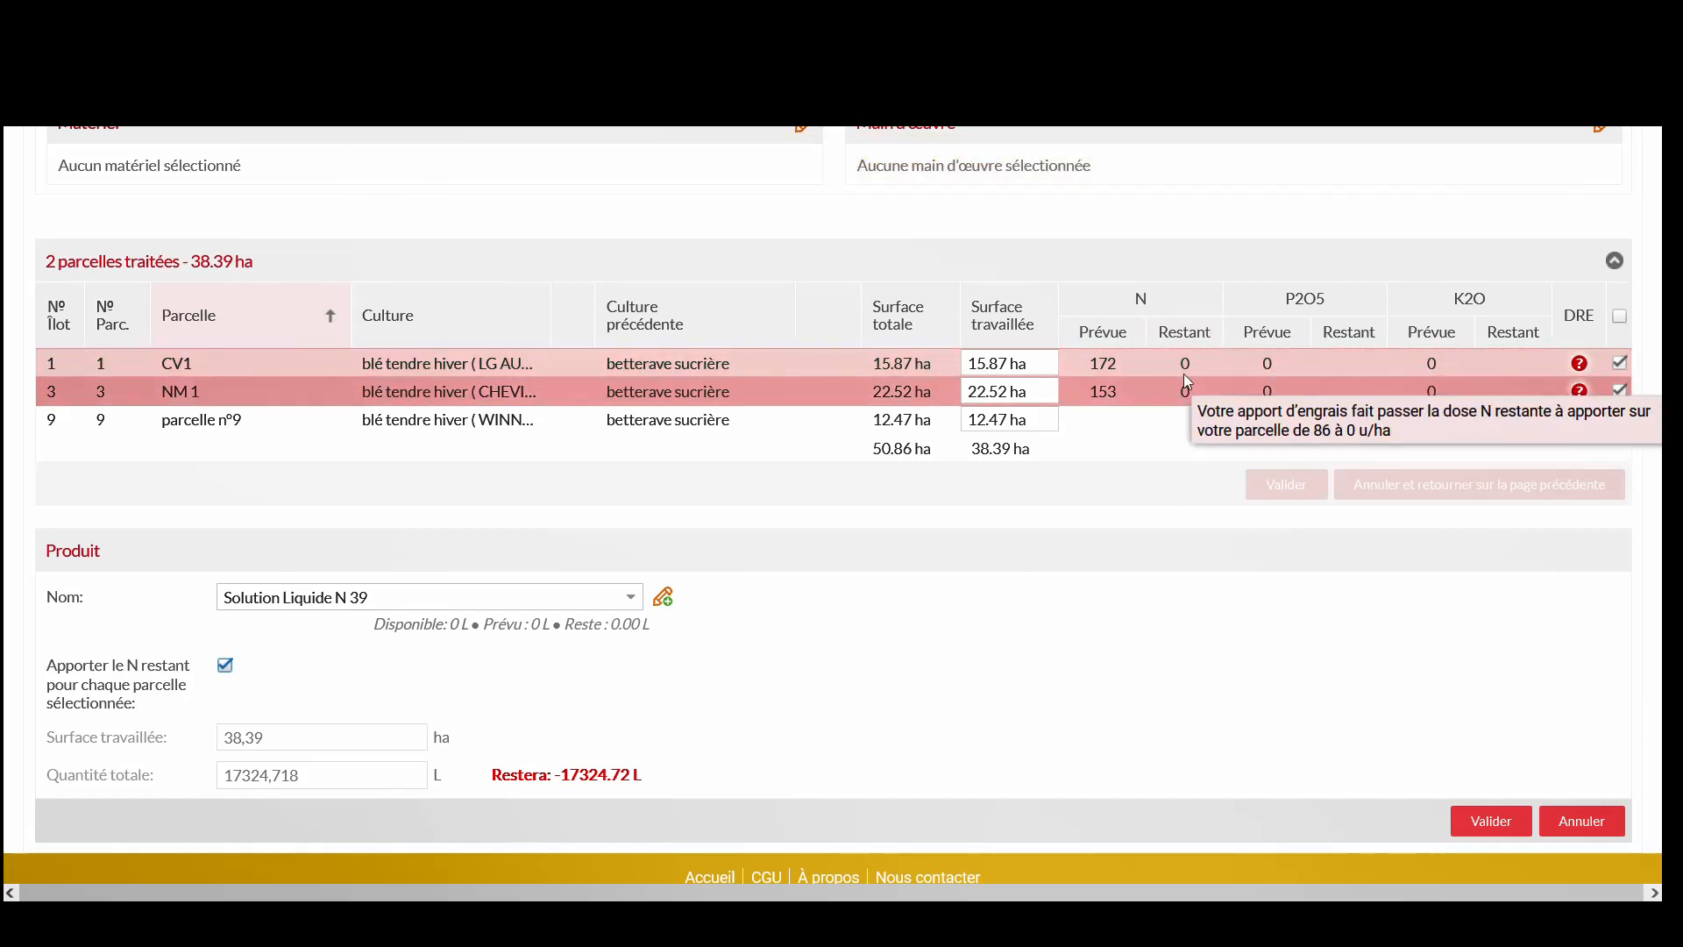
pyautogui.click(1493, 824)
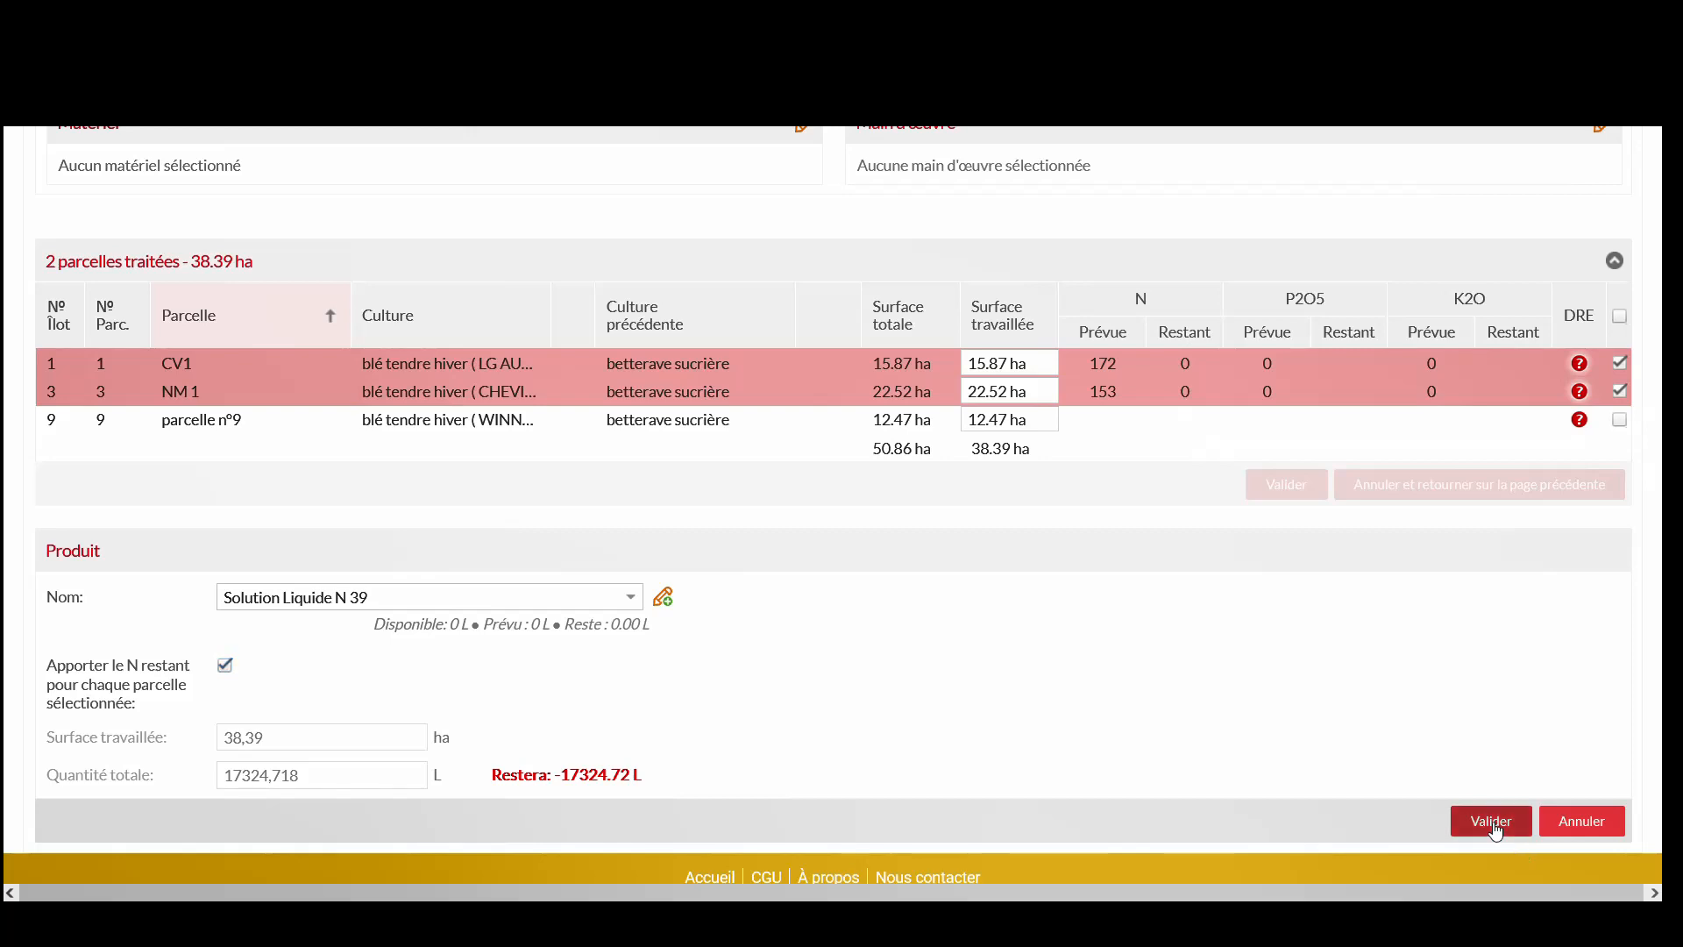
pyautogui.click(1490, 799)
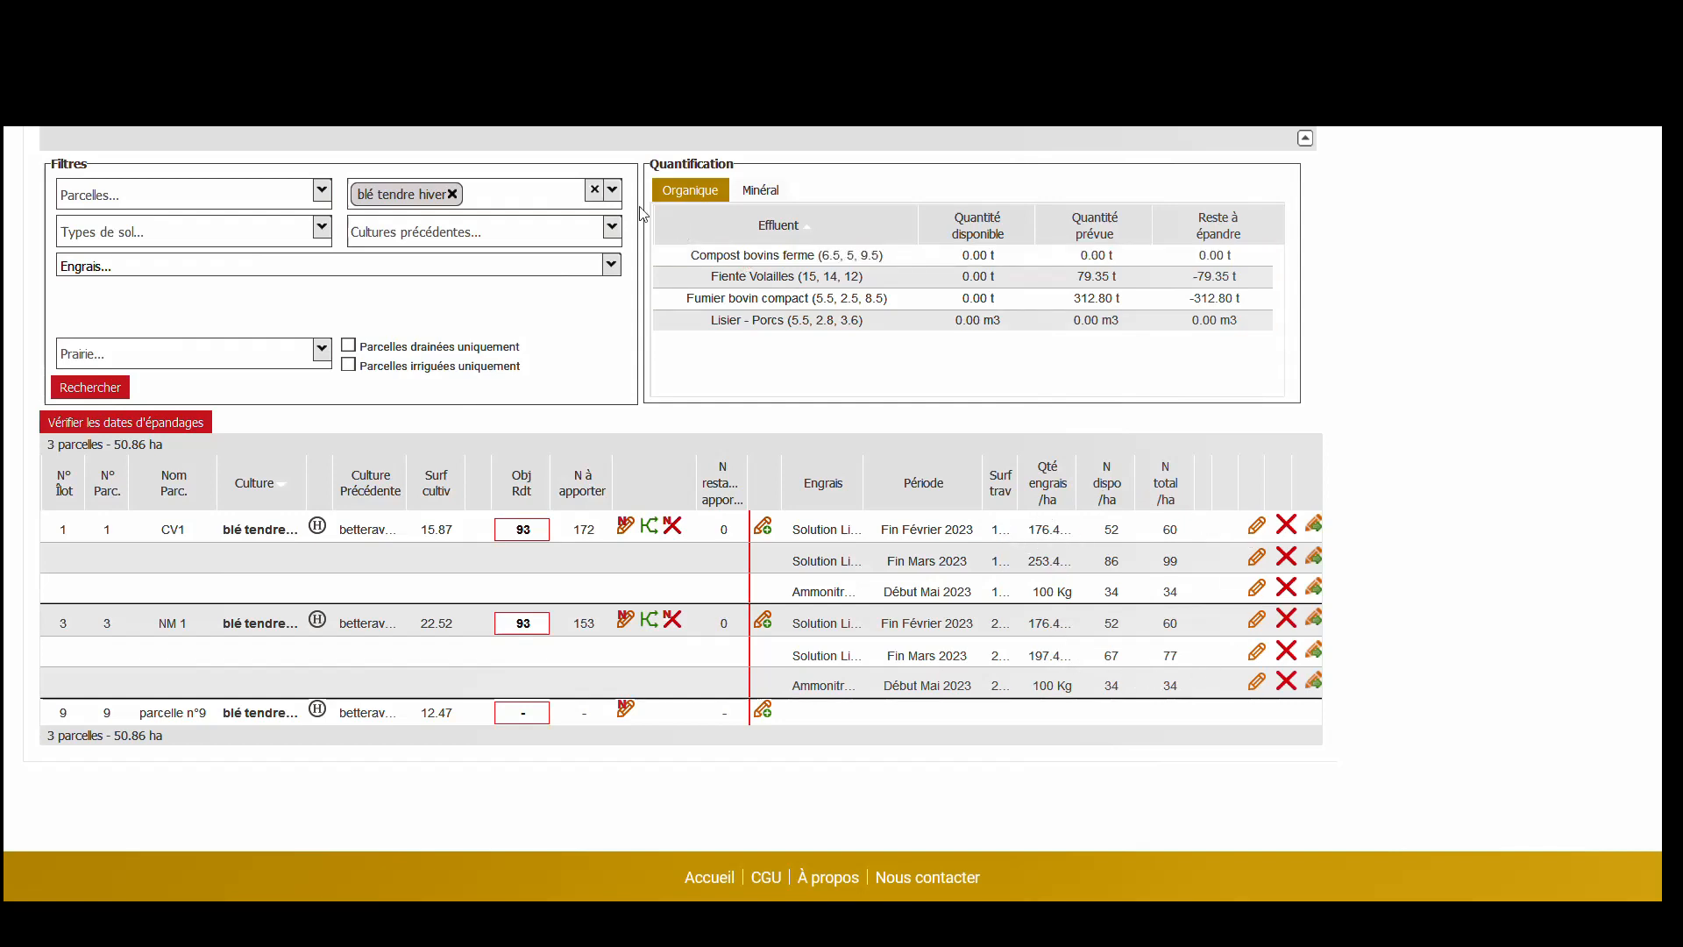
# Step: Clear the blé tendre hiver crop filter and search again to list the planned applications for all plots
pyautogui.click(594, 192)
pyautogui.click(71, 391)
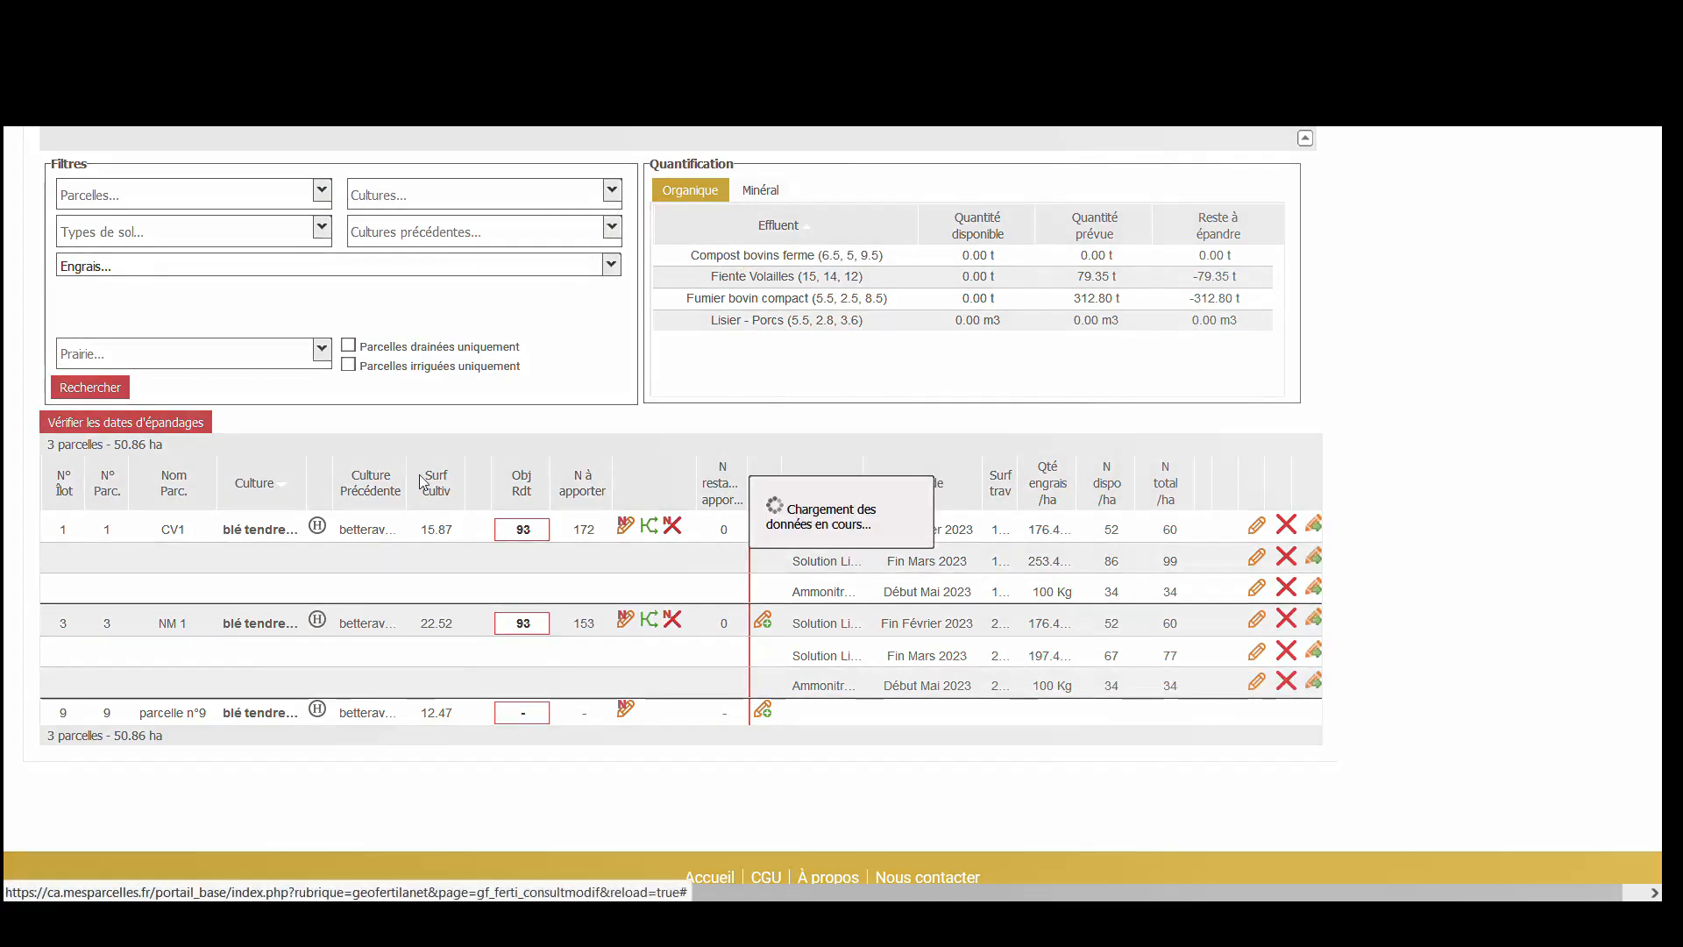
pyautogui.click(232, 487)
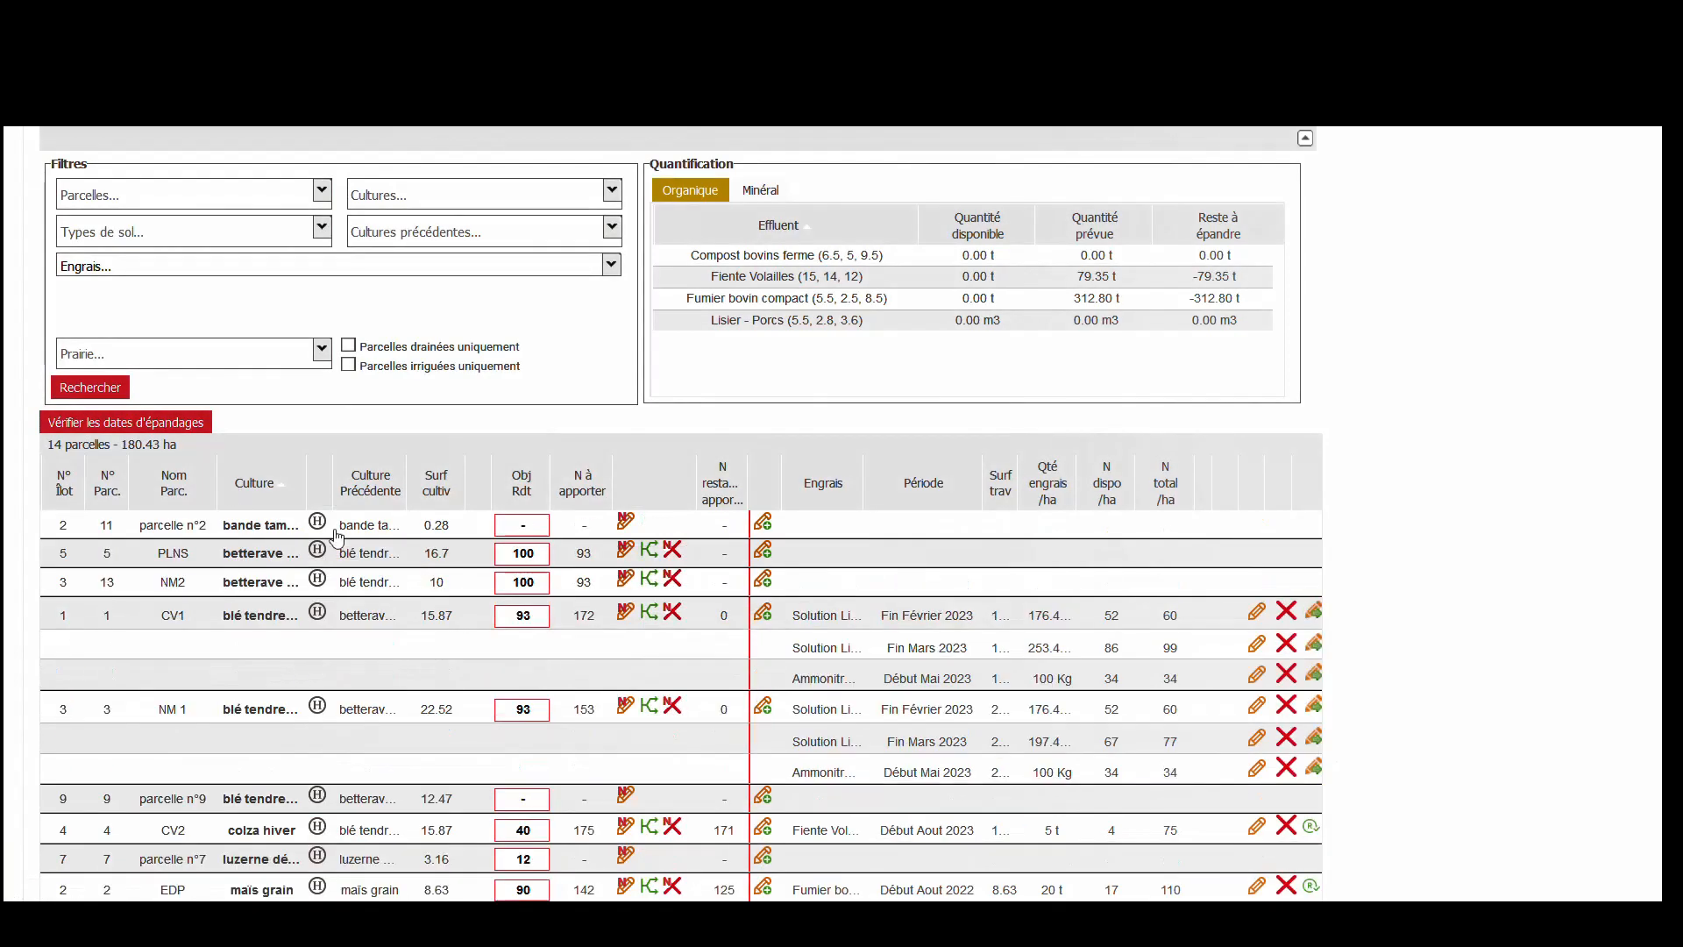
pyautogui.scroll(-3, 375, 746)
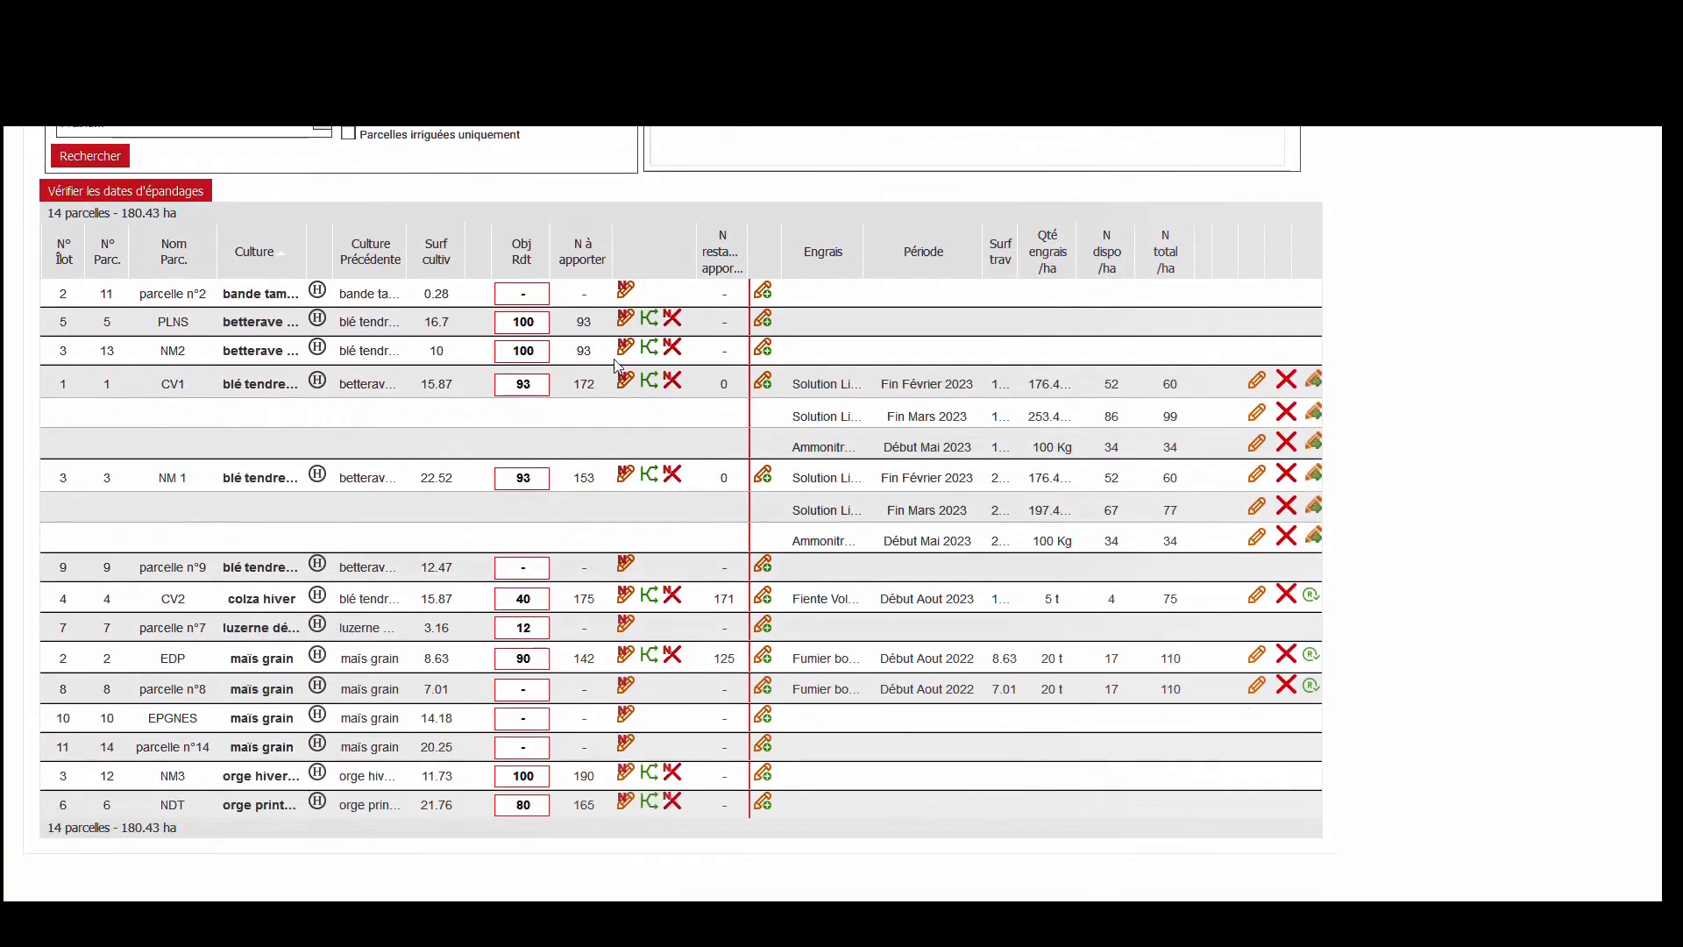